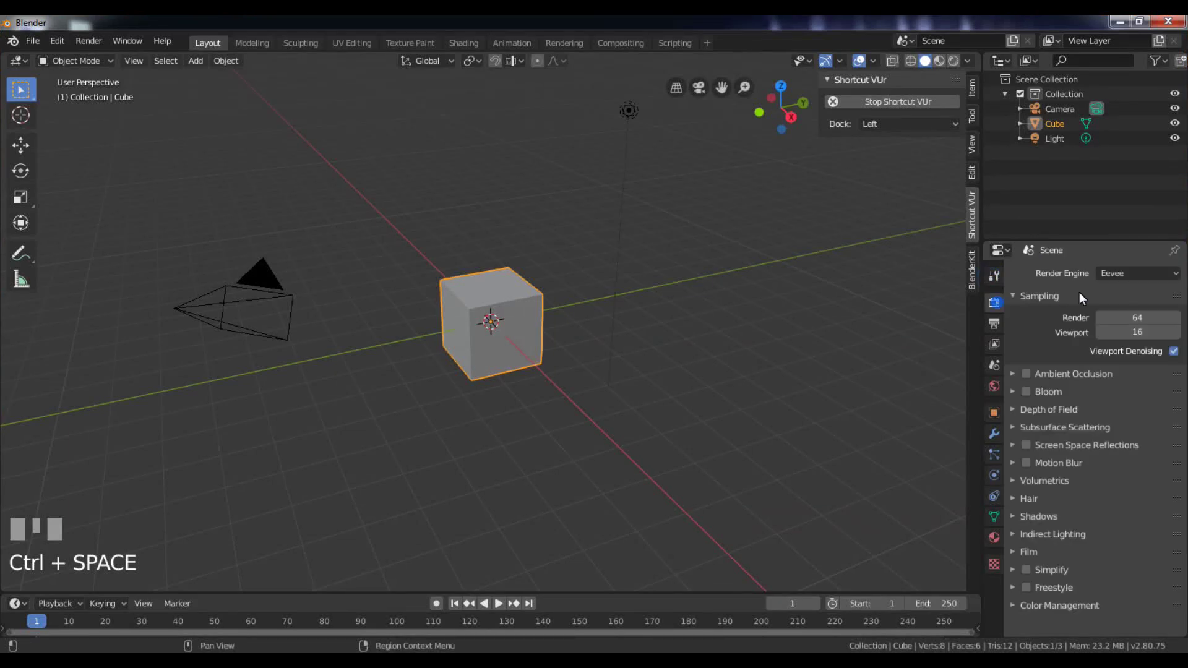
Set the render engine to Cycles and the render device to GPU Compute
{"action": "left_click", "coordinate": [1119, 272]}
{"action": "left_click", "coordinate": [1108, 322]}
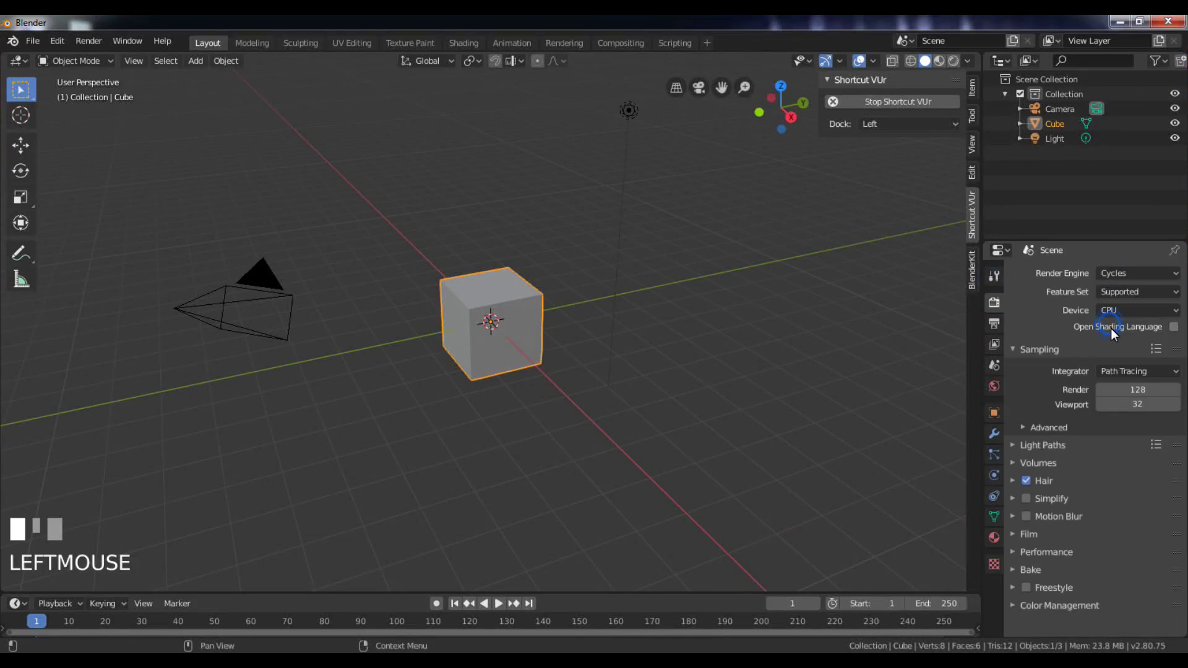
{"action": "left_click", "coordinate": [1116, 311]}
{"action": "left_click", "coordinate": [1113, 343]}
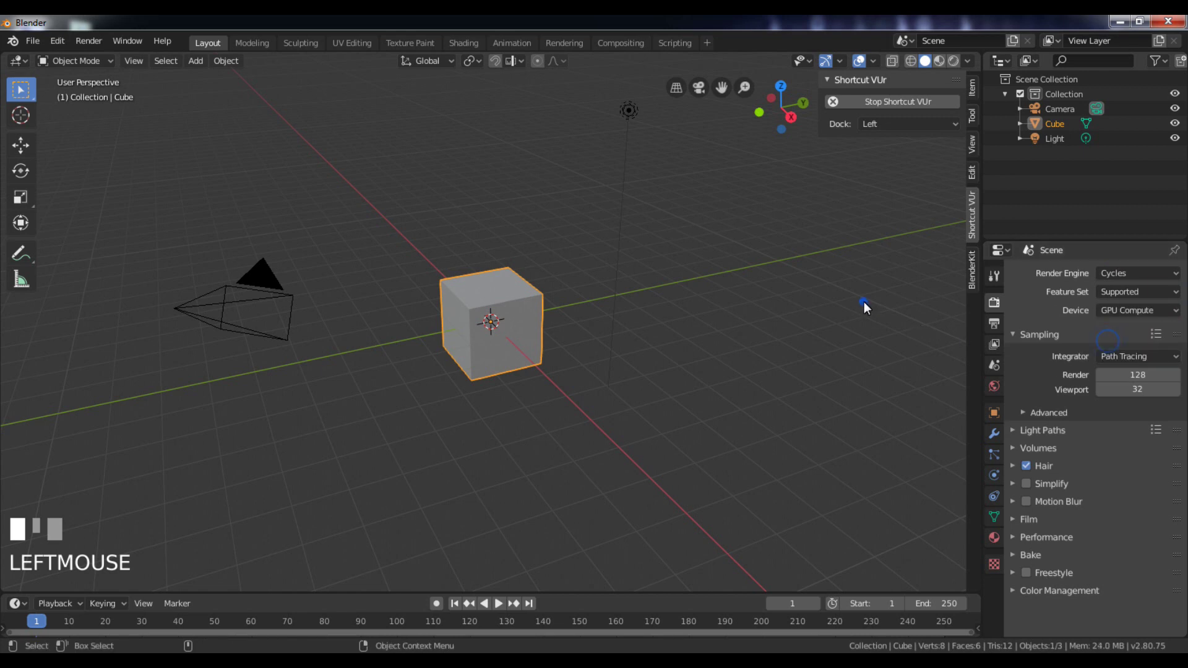
Maximize the 3D viewport and delete the default cube, camera and light
{"action": "key", "text": "ctrl+space"}
{"action": "left_click_drag", "start_coordinate": [857, 209], "coordinate": [74, 430]}
{"action": "key", "text": "Delete"}
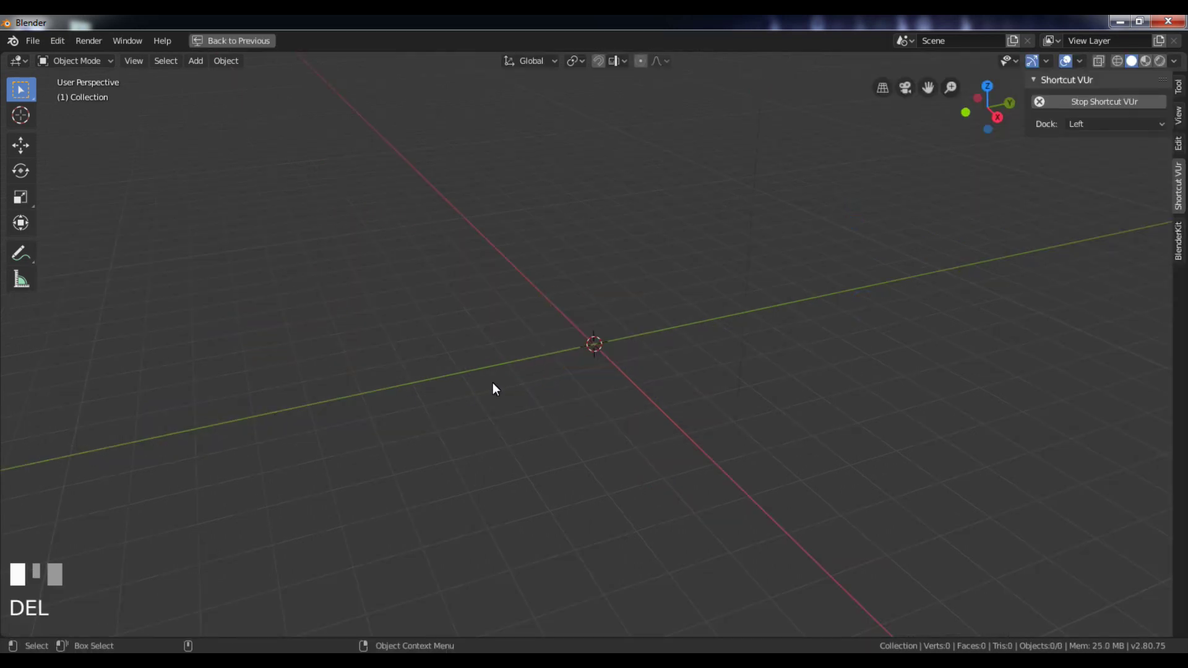
Add a new cube mesh at the 3D cursor and leave it deselected
{"action": "key", "text": "shift+a"}
{"action": "mouse_move", "coordinate": [485, 366]}
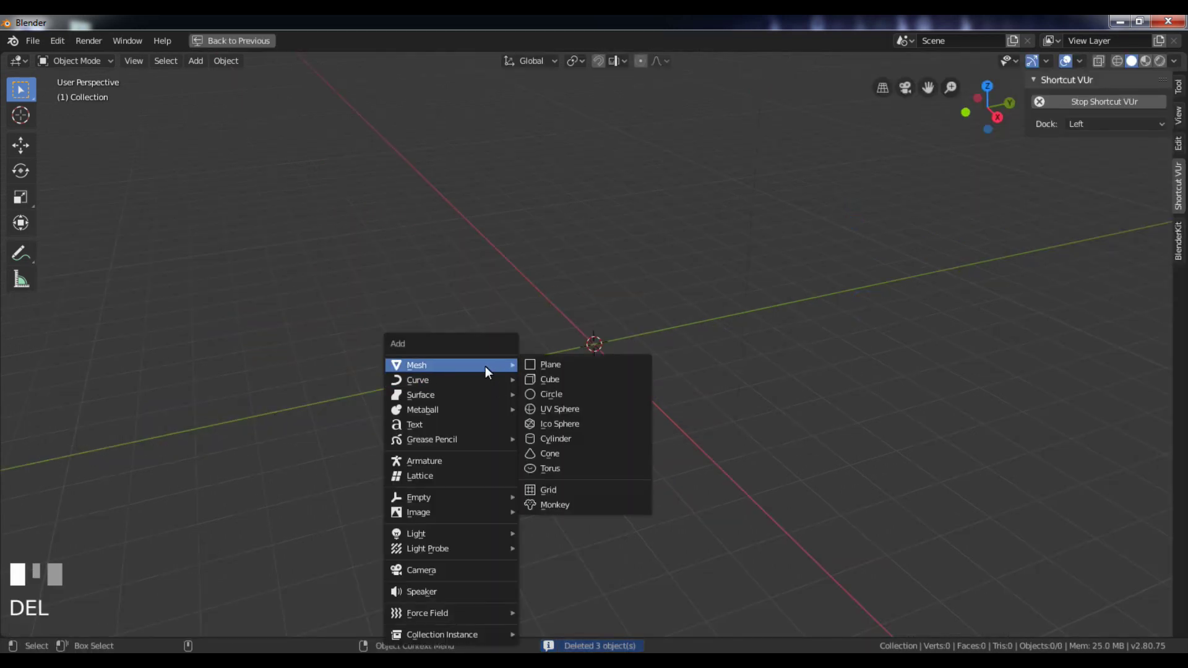
{"action": "left_click", "coordinate": [556, 380]}
{"action": "key", "text": "F10"}
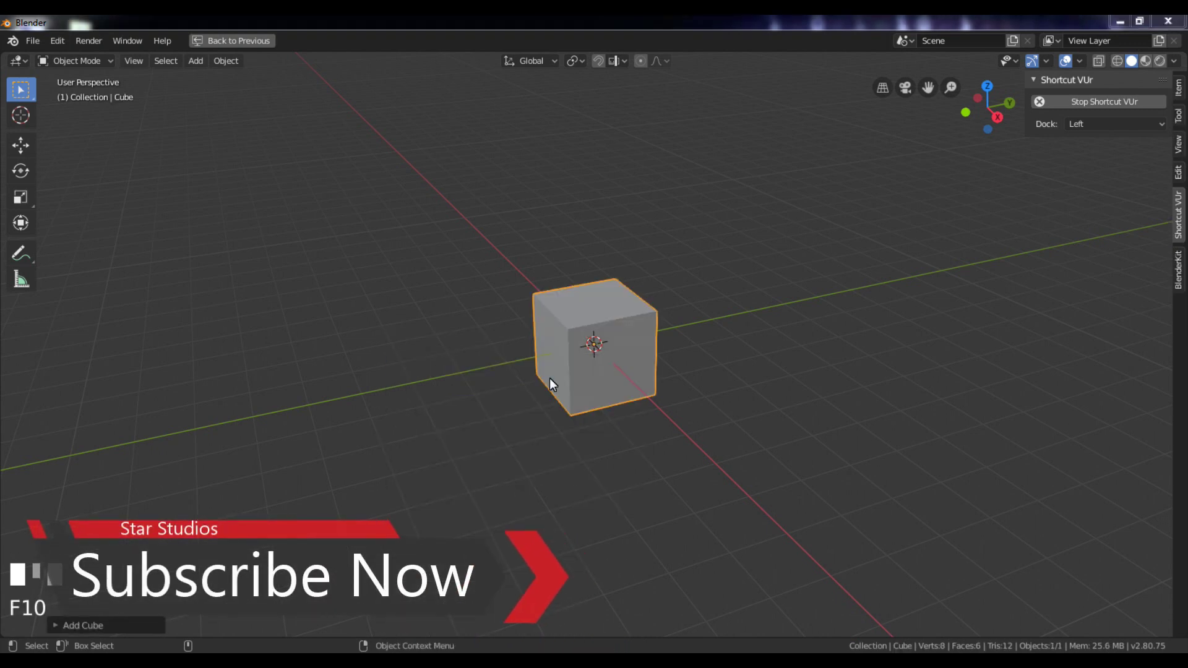
{"action": "left_click", "coordinate": [677, 464]}
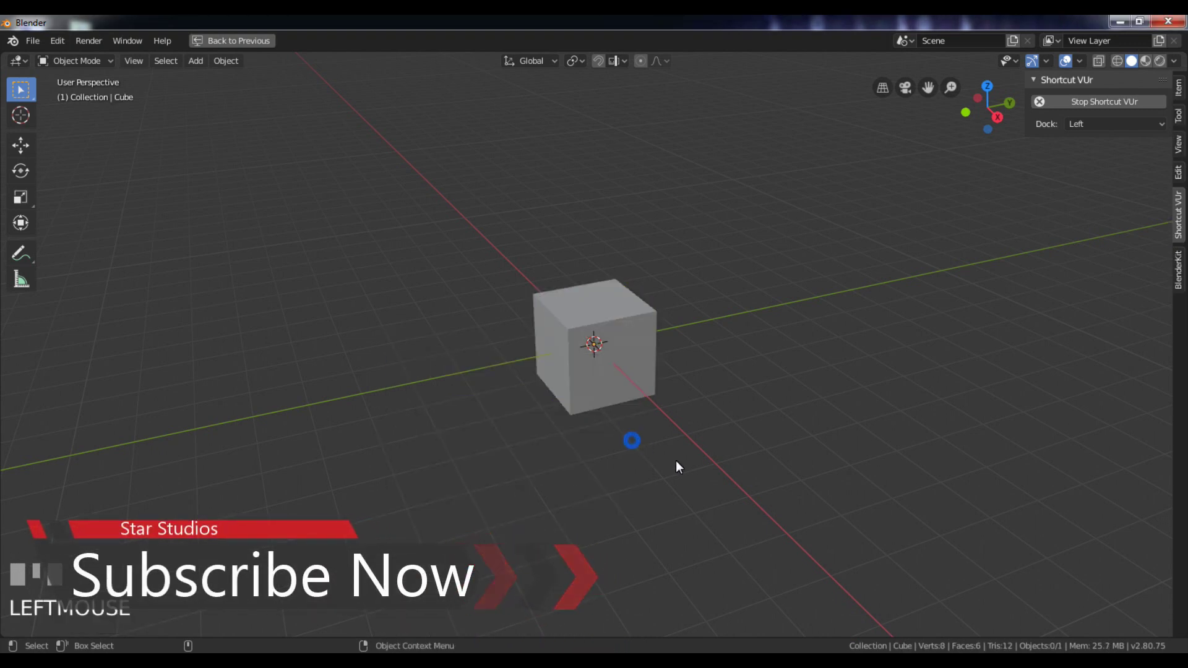
Scale the cube along the X axis in front view to stretch it into a long bar
{"action": "key", "text": "KP_1"}
{"action": "left_click", "coordinate": [601, 356]}
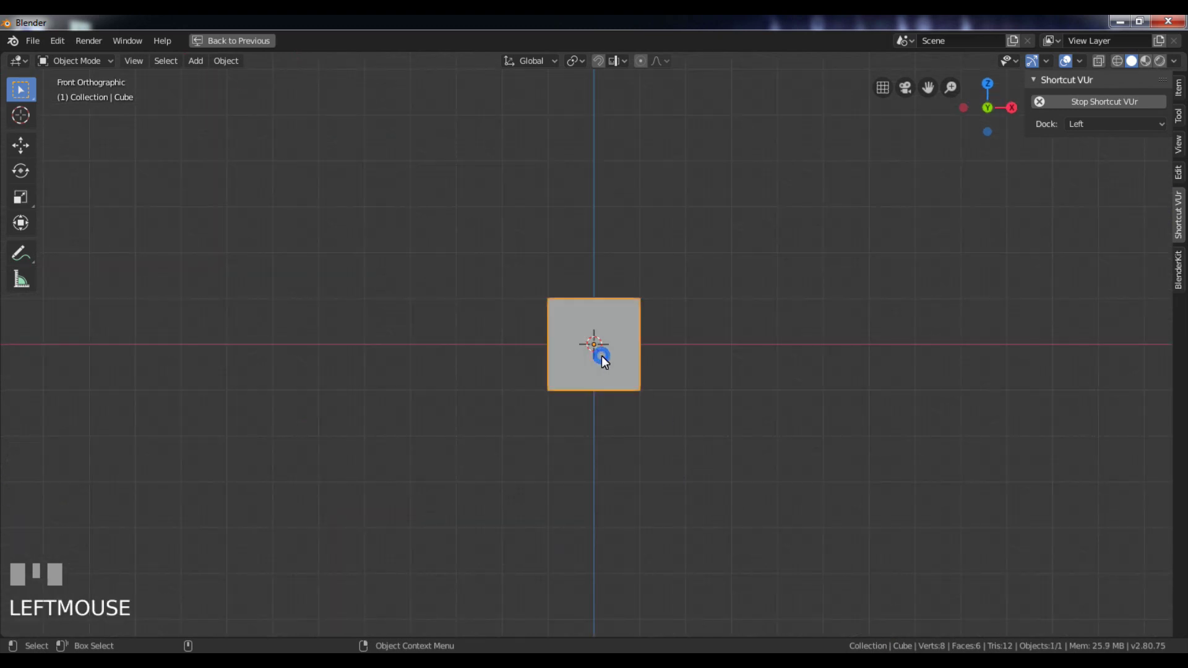
{"action": "scroll", "coordinate": [601, 355], "scroll_direction": "down", "scroll_amount": 3}
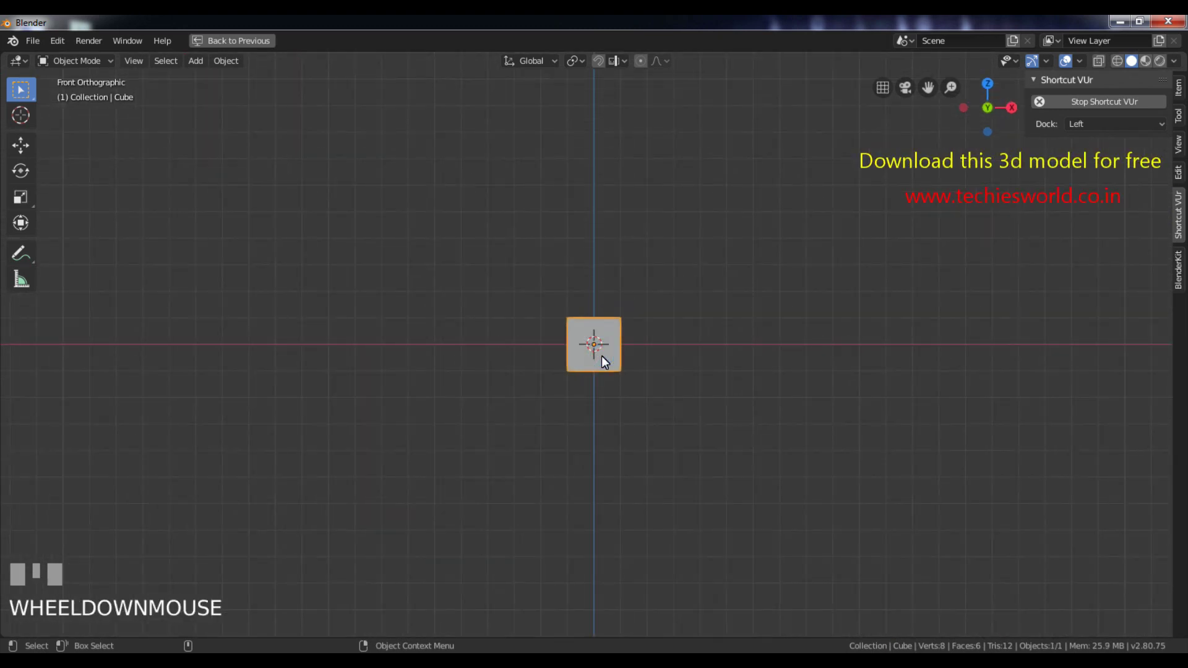
{"action": "key", "text": "s"}
{"action": "key", "text": "x"}
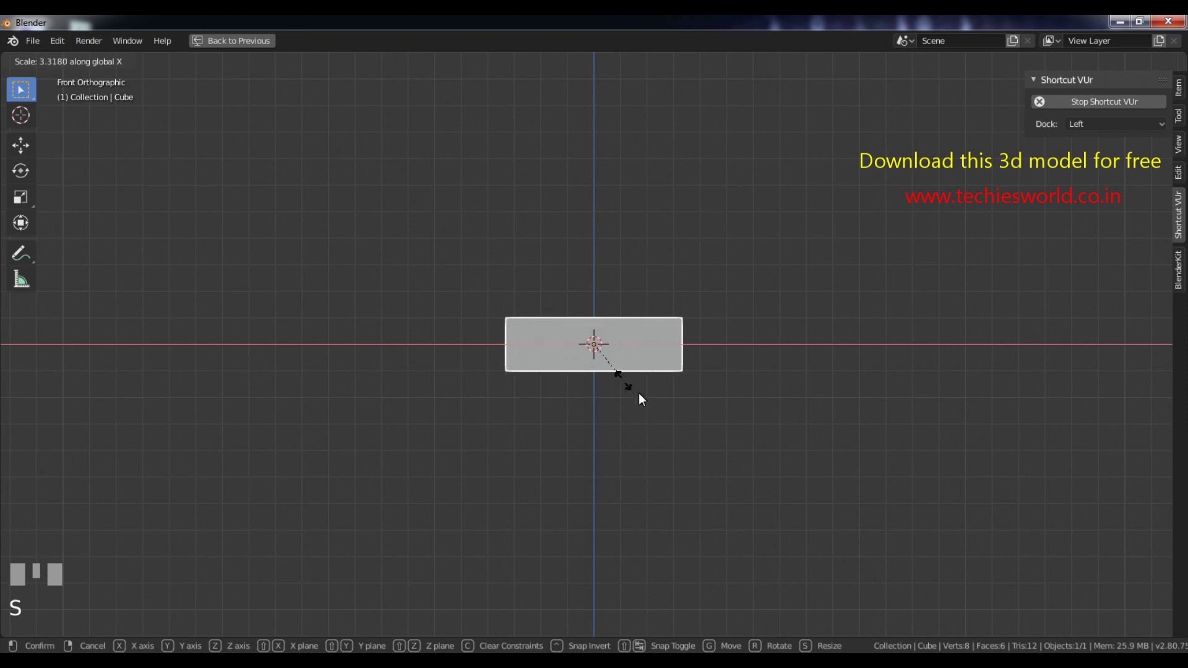
{"action": "left_click", "coordinate": [792, 480], "text": "alt"}
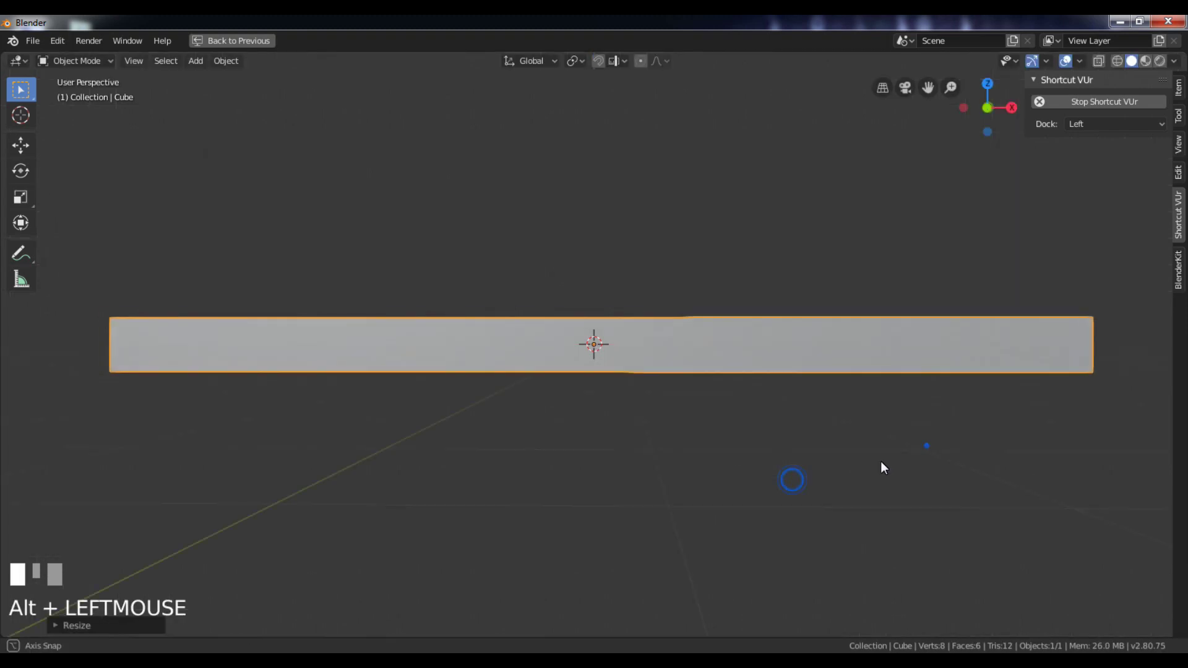
{"action": "left_click_drag", "start_coordinate": [926, 445], "coordinate": [777, 485], "text": "alt"}
Scale the bar along the Y axis in right view to widen it into a broad slab
{"action": "key", "text": "KP_3"}
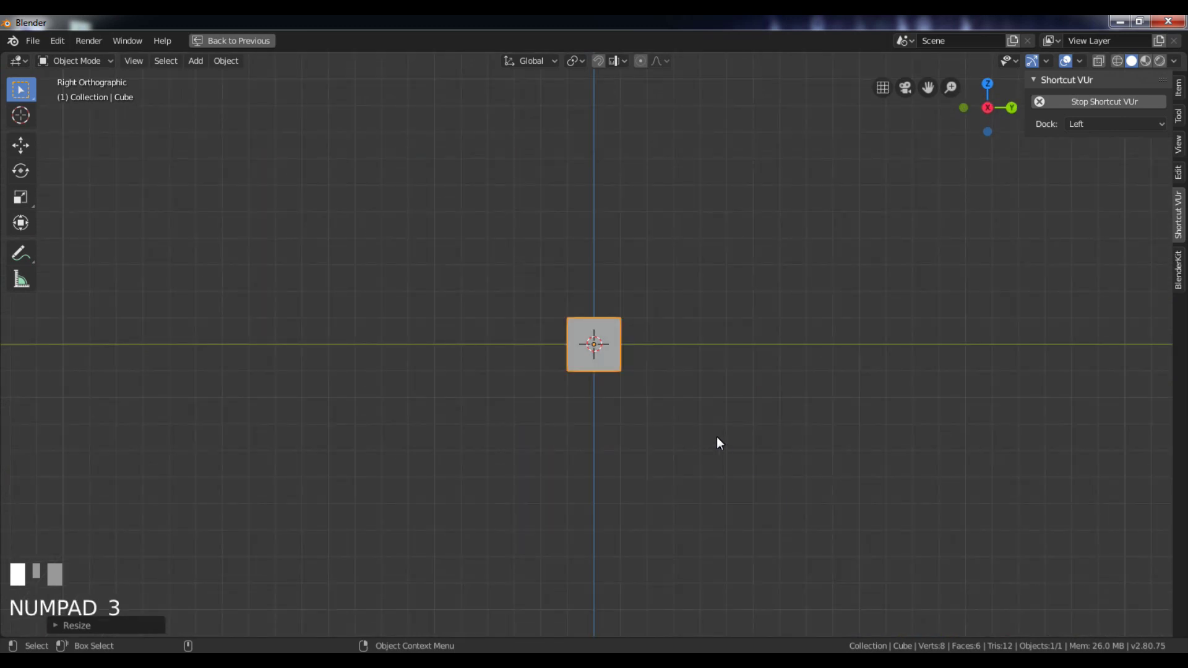
{"action": "key", "text": "s"}
{"action": "key", "text": "y"}
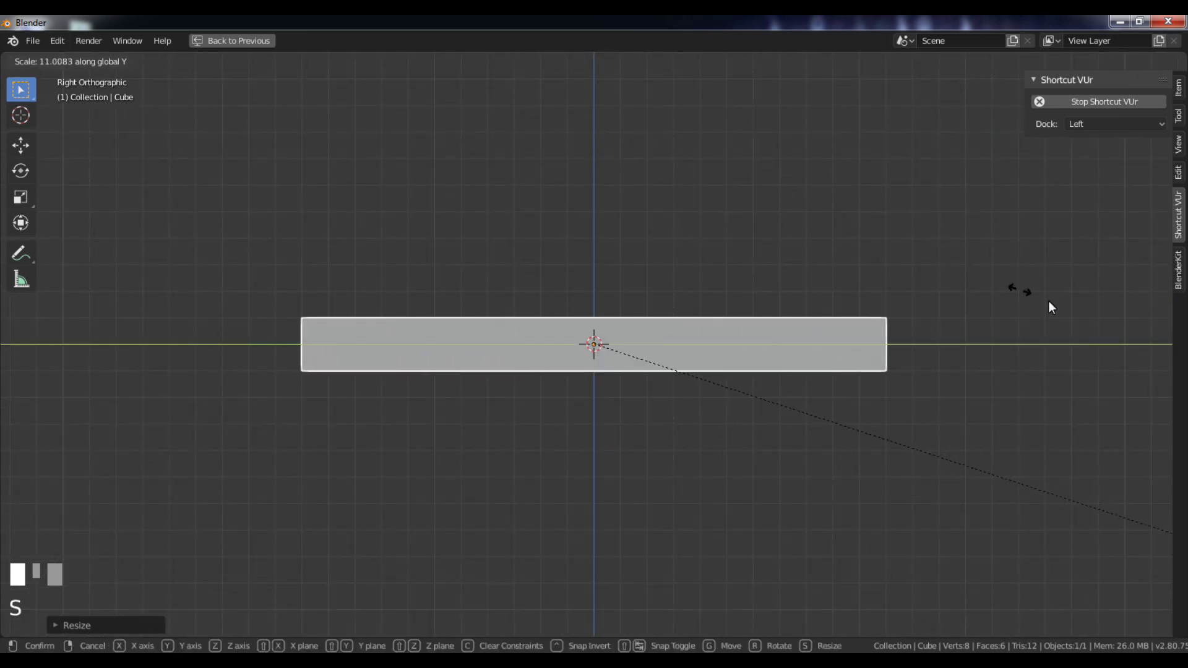
{"action": "left_click", "coordinate": [1146, 340]}
Scale the slab along the Z axis in two passes to make it slightly thicker
{"action": "left_click_drag", "start_coordinate": [1146, 340], "coordinate": [565, 355], "text": "alt"}
{"action": "right_click_drag", "start_coordinate": [564, 355], "coordinate": [368, 188], "text": "alt"}
{"action": "left_click_drag", "start_coordinate": [368, 188], "coordinate": [382, 162], "text": "alt"}
{"action": "key", "text": "s"}
{"action": "key", "text": "z"}
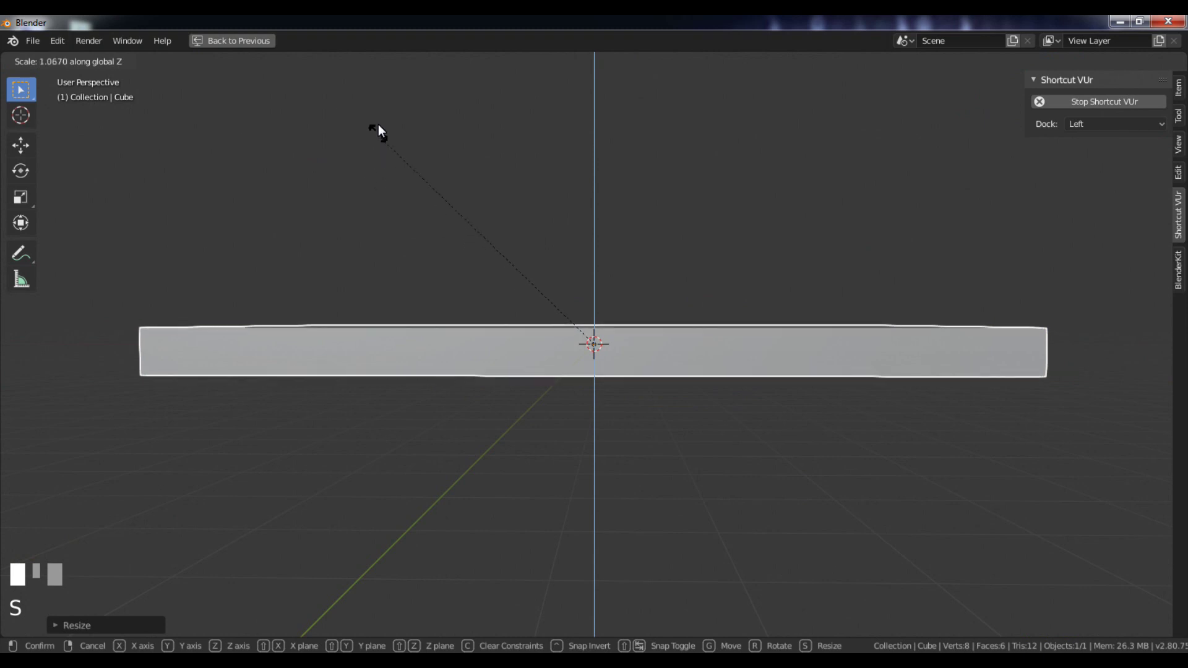
{"action": "left_click", "coordinate": [385, 487]}
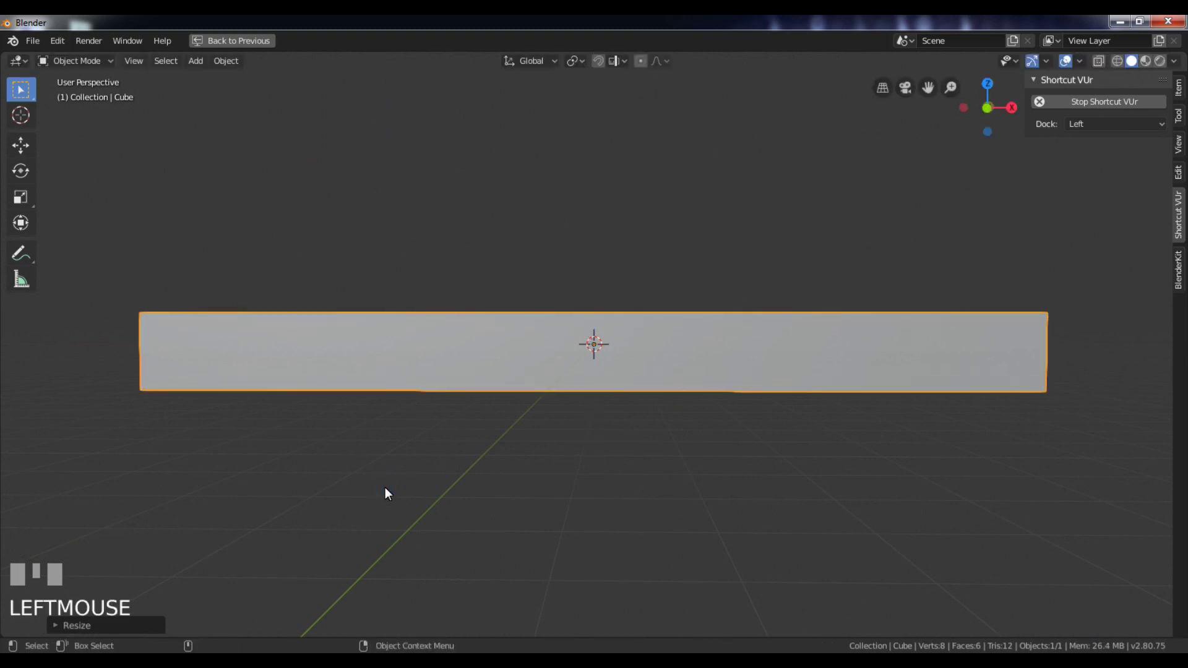
{"action": "key", "text": "KP_1"}
{"action": "scroll", "coordinate": [385, 488], "scroll_direction": "up", "scroll_amount": 2}
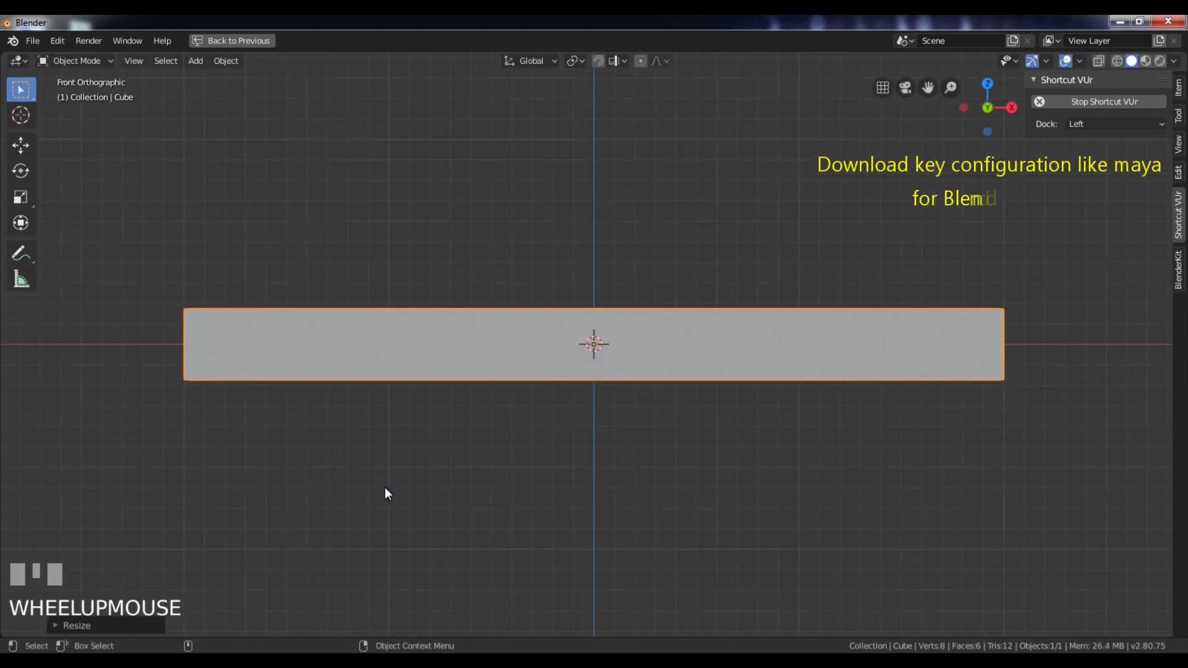
{"action": "key", "text": "s"}
{"action": "key", "text": "z"}
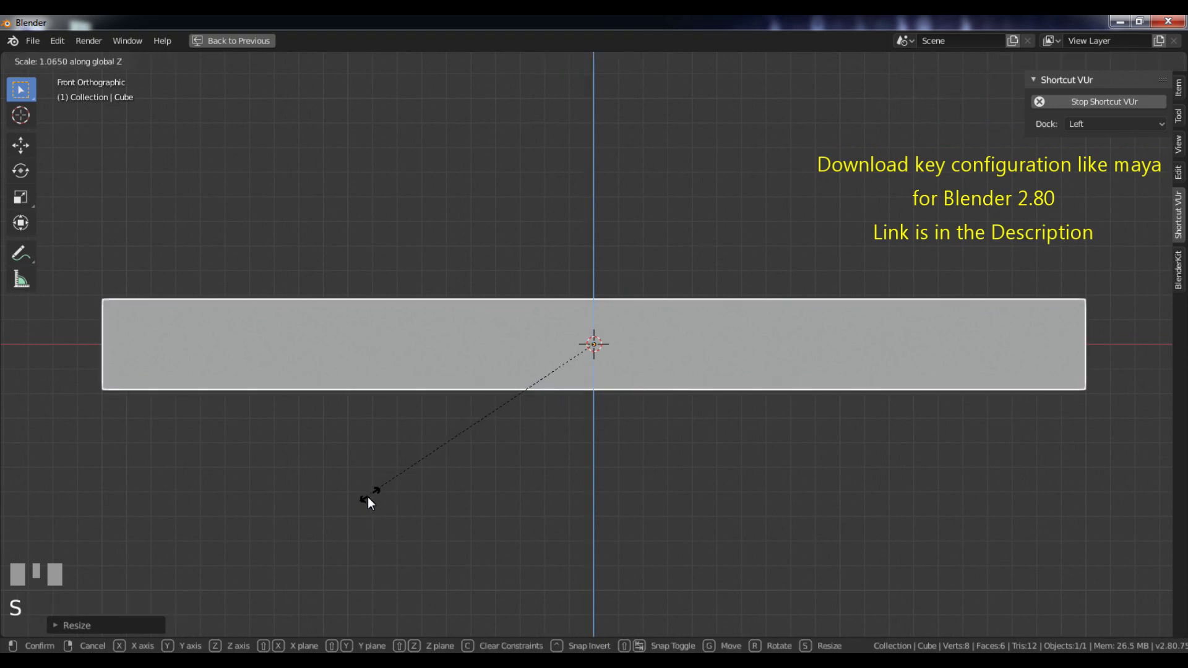
{"action": "left_click", "coordinate": [365, 498]}
In Edit Mode, add one horizontal loop cut around the slab, positioned slightly above mid-height
{"action": "left_click_drag", "start_coordinate": [365, 498], "coordinate": [595, 370], "text": "alt"}
{"action": "left_click", "coordinate": [595, 370]}
{"action": "scroll", "coordinate": [595, 370], "scroll_direction": "up", "scroll_amount": 2}
{"action": "key", "text": "Tab"}
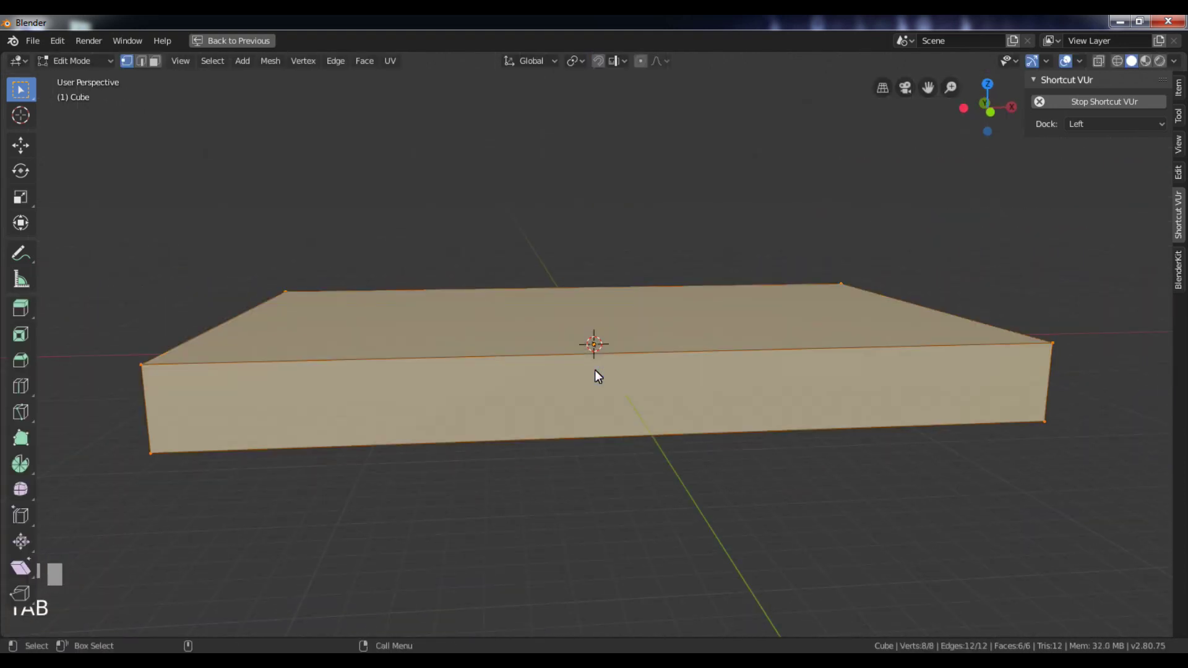
{"action": "key", "text": "KP_1"}
{"action": "key", "text": "ctrl+r"}
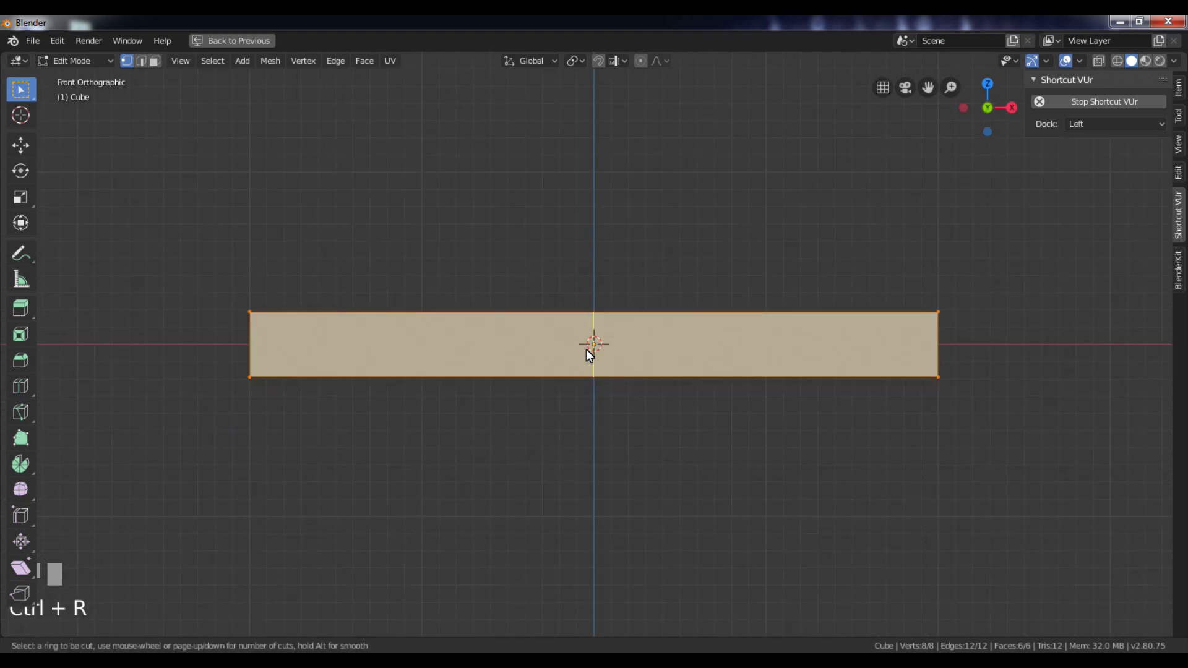
{"action": "left_click", "coordinate": [242, 358]}
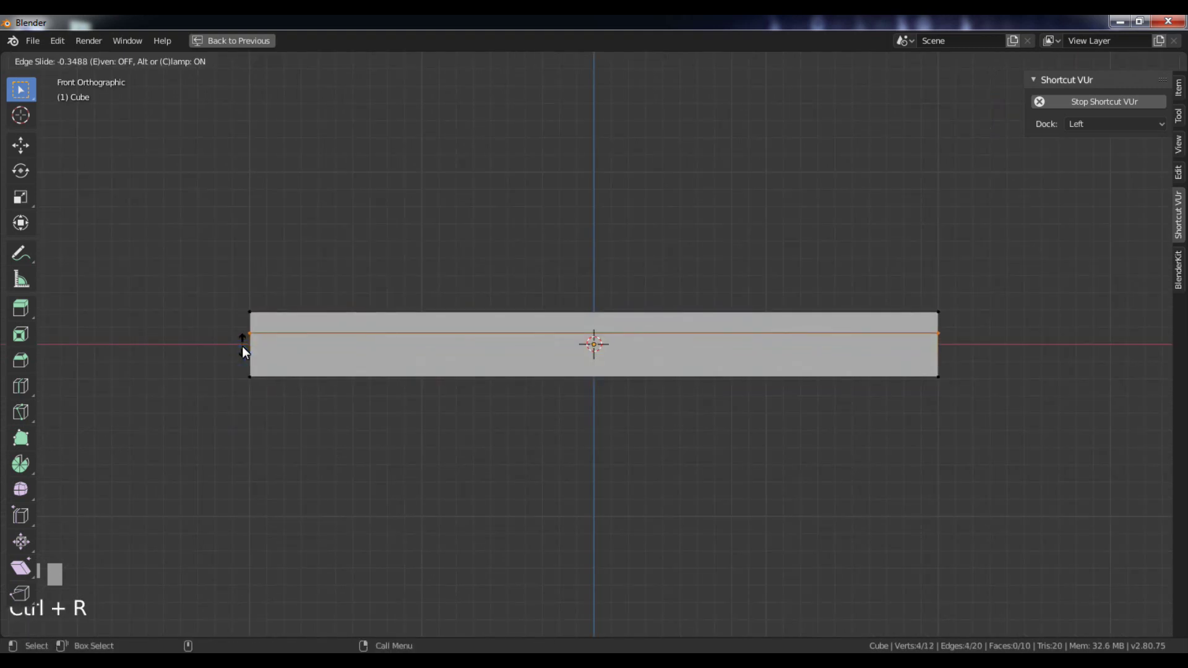
{"action": "left_click", "coordinate": [245, 349]}
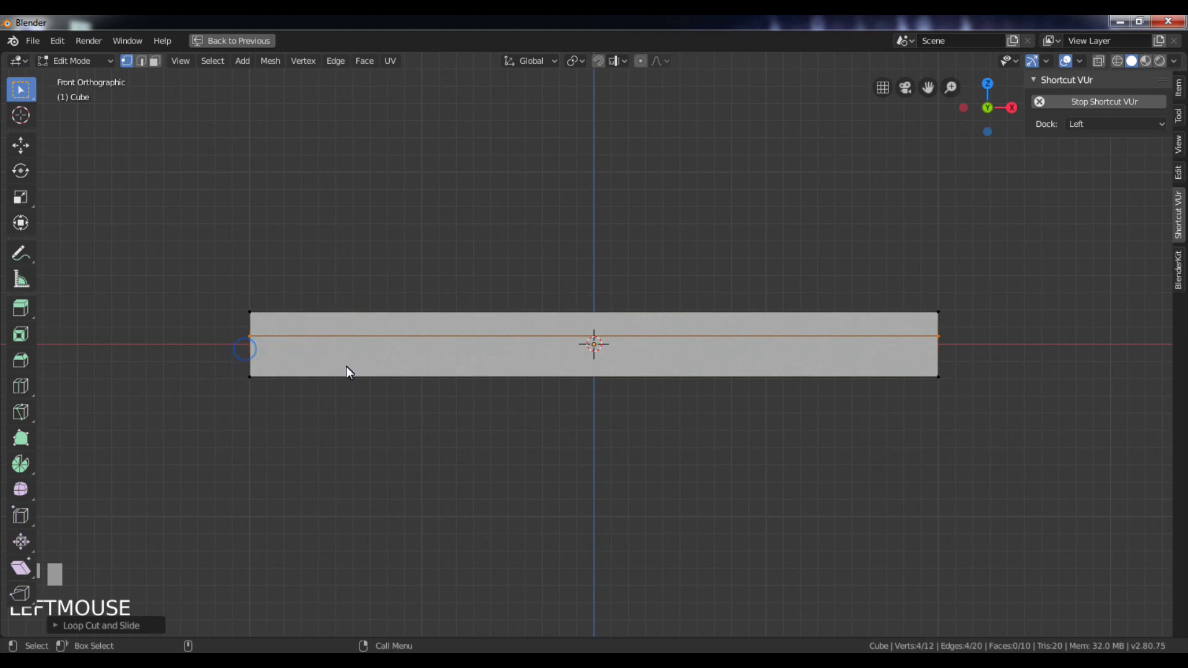
In wireframe shading, lower the slab's bottom vertices along Z to deepen the body, and return to Object Mode with solid shading
{"action": "key", "text": "z"}
{"action": "left_click", "coordinate": [222, 392]}
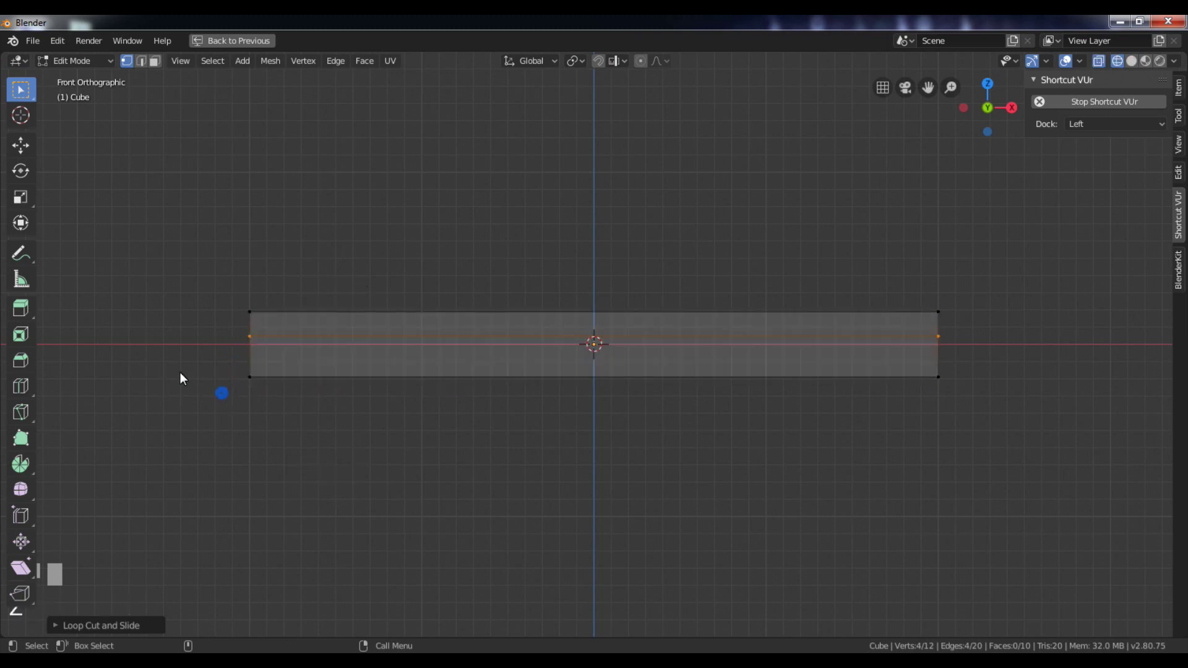
{"action": "left_click_drag", "start_coordinate": [178, 366], "coordinate": [1004, 487]}
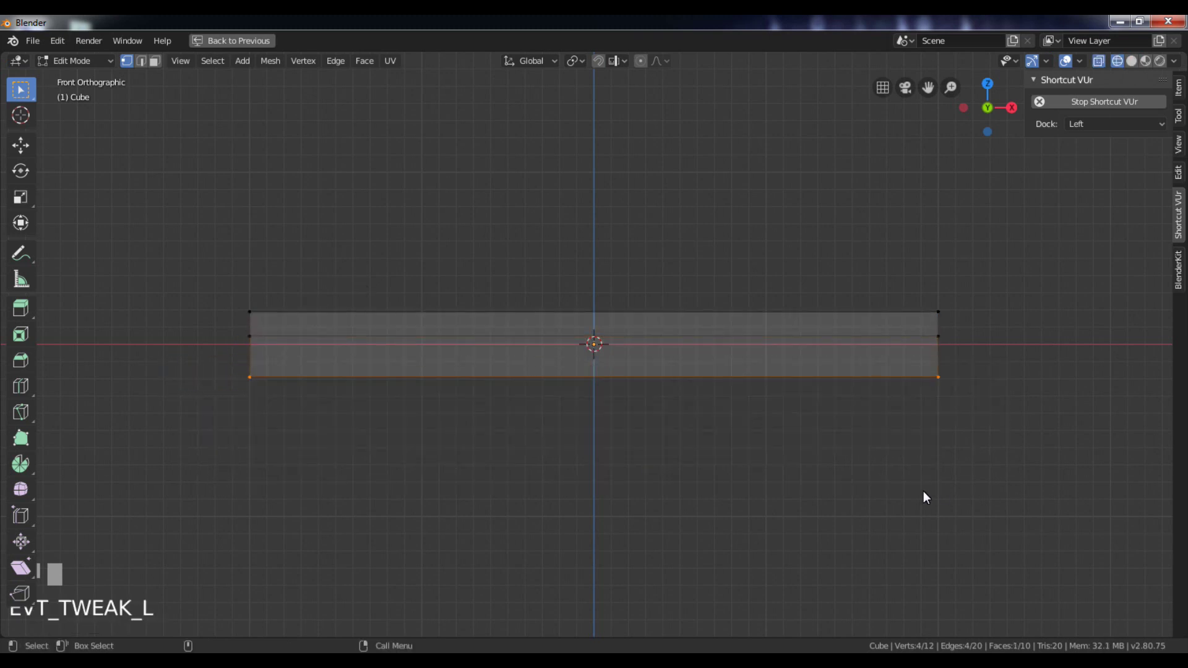
{"action": "key", "text": "g"}
{"action": "key", "text": "z"}
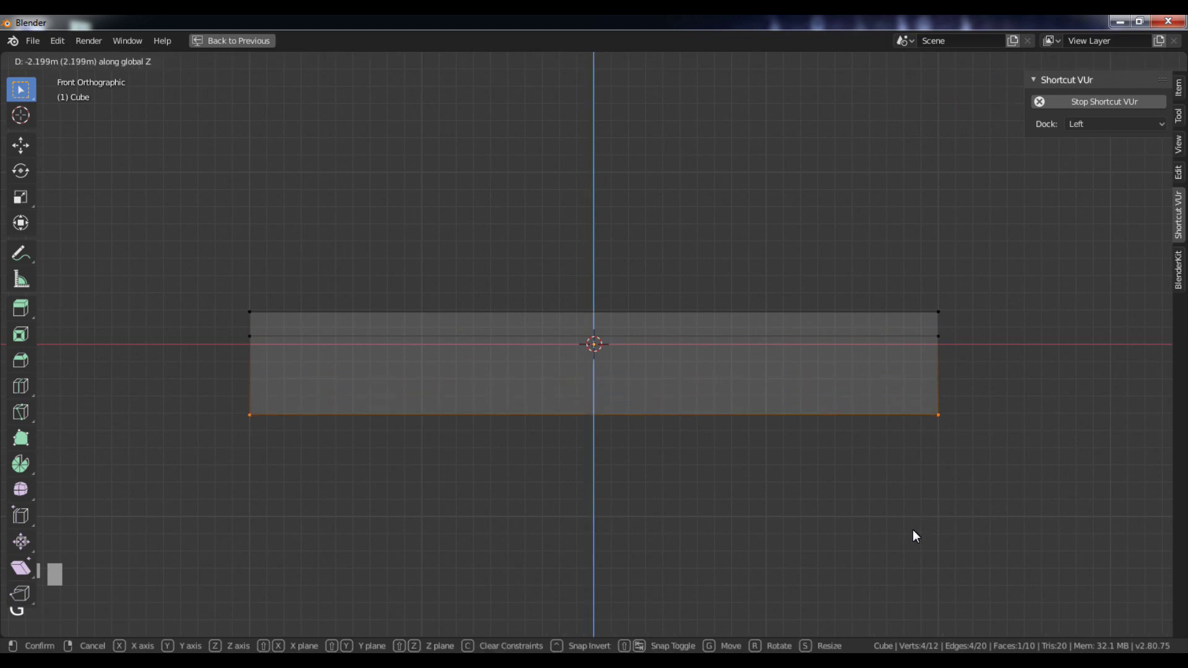
{"action": "left_click", "coordinate": [914, 564]}
{"action": "left_click_drag", "start_coordinate": [915, 564], "coordinate": [729, 479], "text": "alt"}
{"action": "key", "text": "Tab"}
{"action": "scroll", "coordinate": [726, 473], "scroll_direction": "down", "scroll_amount": 2}
{"action": "key", "text": "z"}
{"action": "left_click", "coordinate": [876, 472]}
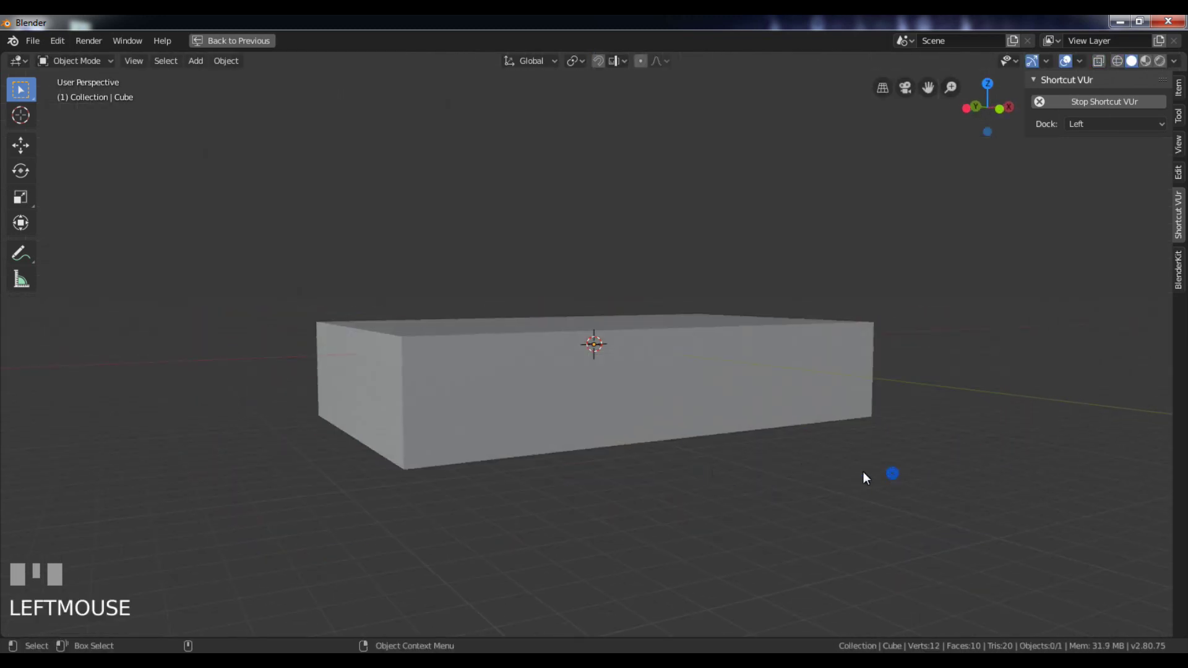
In Edit Mode, add two centred vertical loop cuts that divide the block's length into three equal sections
{"action": "left_click", "coordinate": [681, 393]}
{"action": "key", "text": "KP_1"}
{"action": "key", "text": "Tab"}
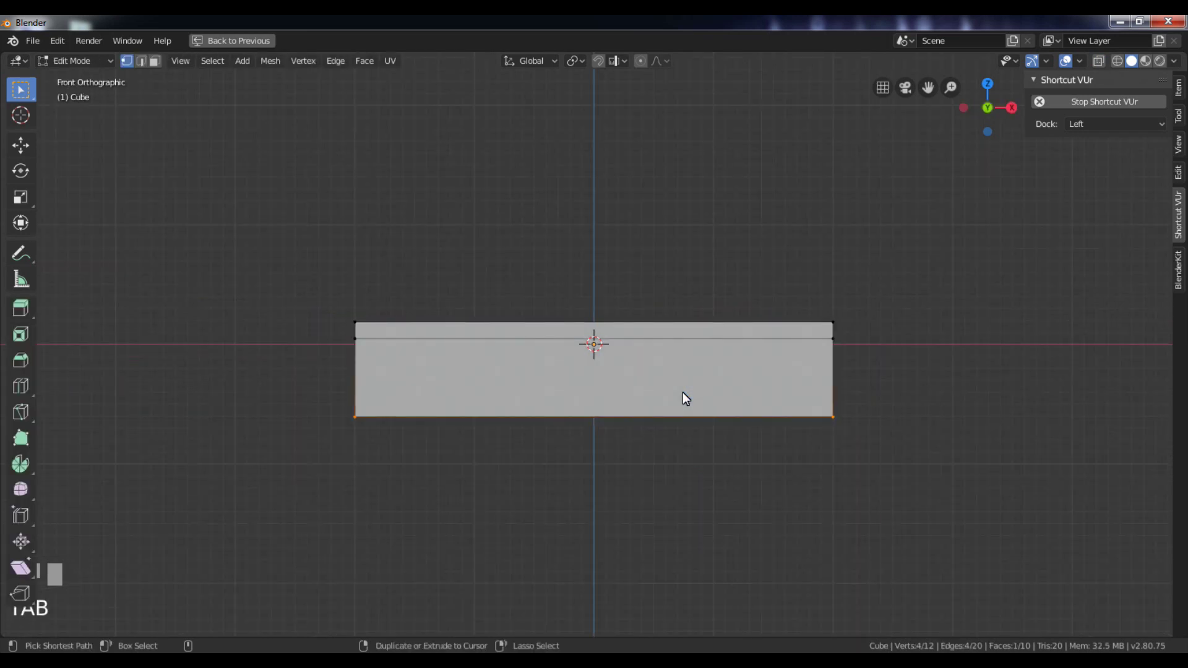
{"action": "key", "text": "ctrl+r"}
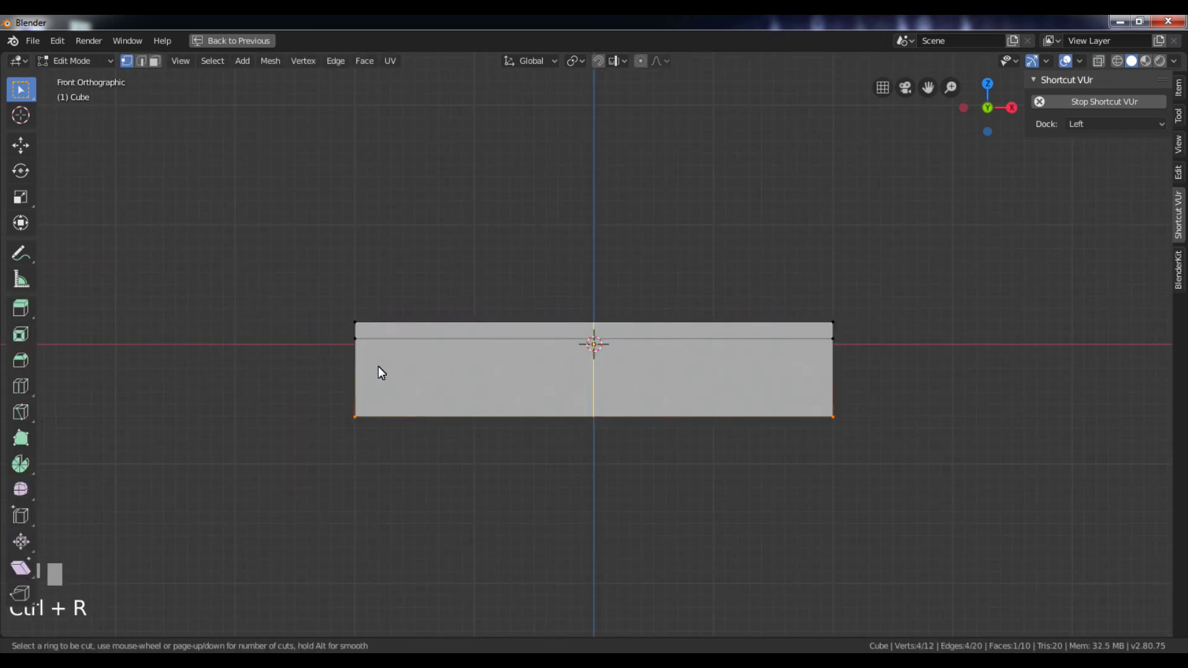
{"action": "scroll", "coordinate": [598, 339], "scroll_direction": "up", "scroll_amount": 1}
{"action": "left_click", "coordinate": [599, 339]}
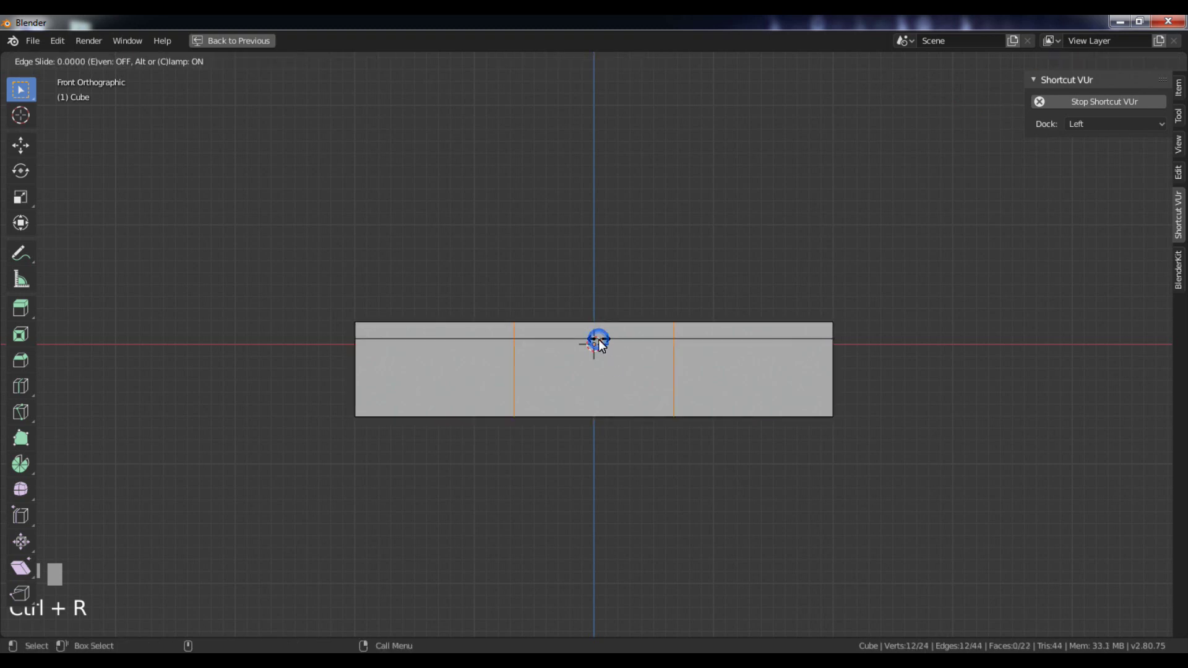
{"action": "left_click", "coordinate": [599, 339]}
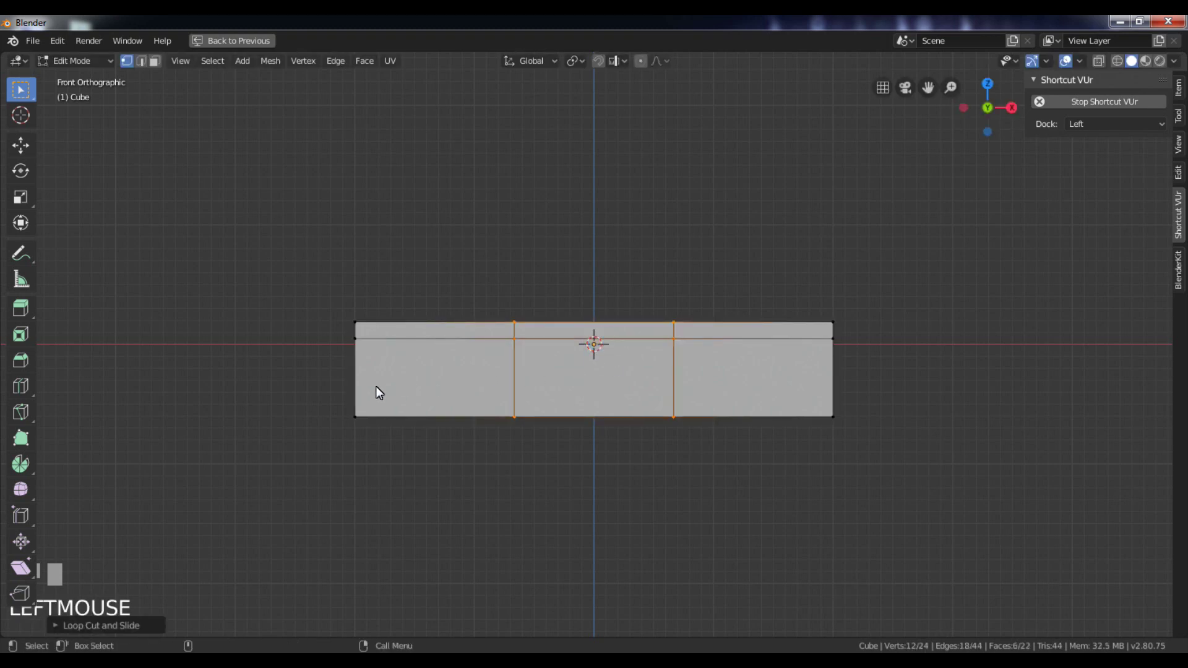
Extrude the lower middle front face outward and move it slightly farther forward in top view
{"action": "left_click_drag", "start_coordinate": [366, 382], "coordinate": [655, 441], "text": "alt"}
{"action": "key", "text": "3"}
{"action": "left_click", "coordinate": [703, 426]}
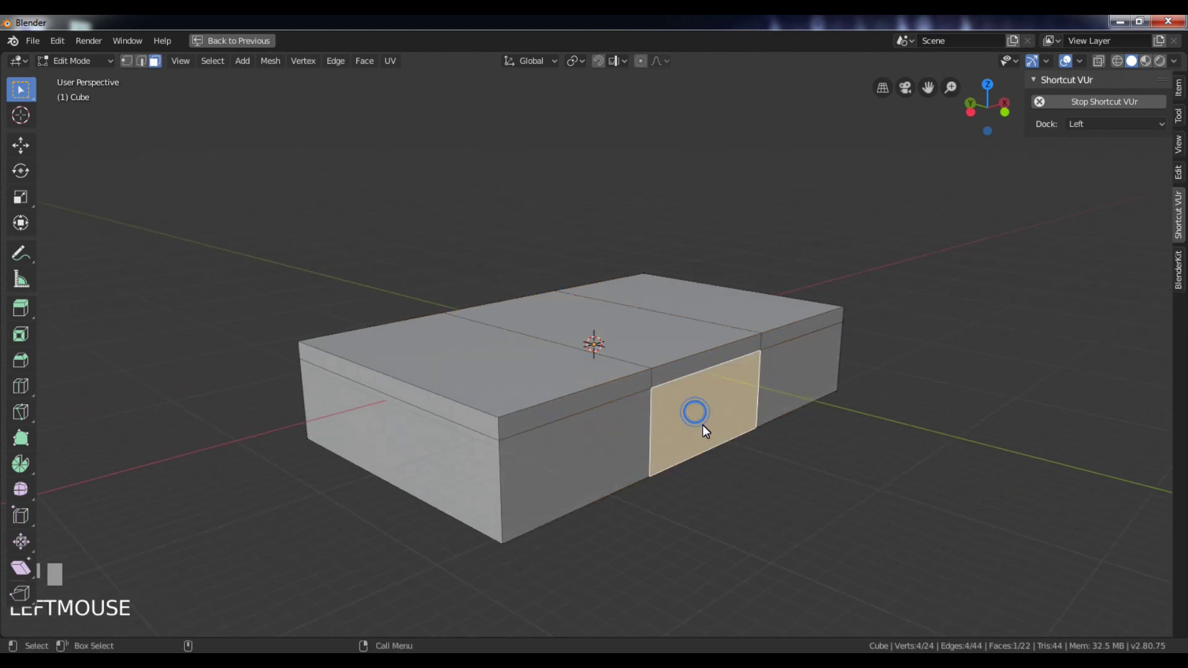
{"action": "key", "text": "e"}
{"action": "left_click", "coordinate": [728, 438]}
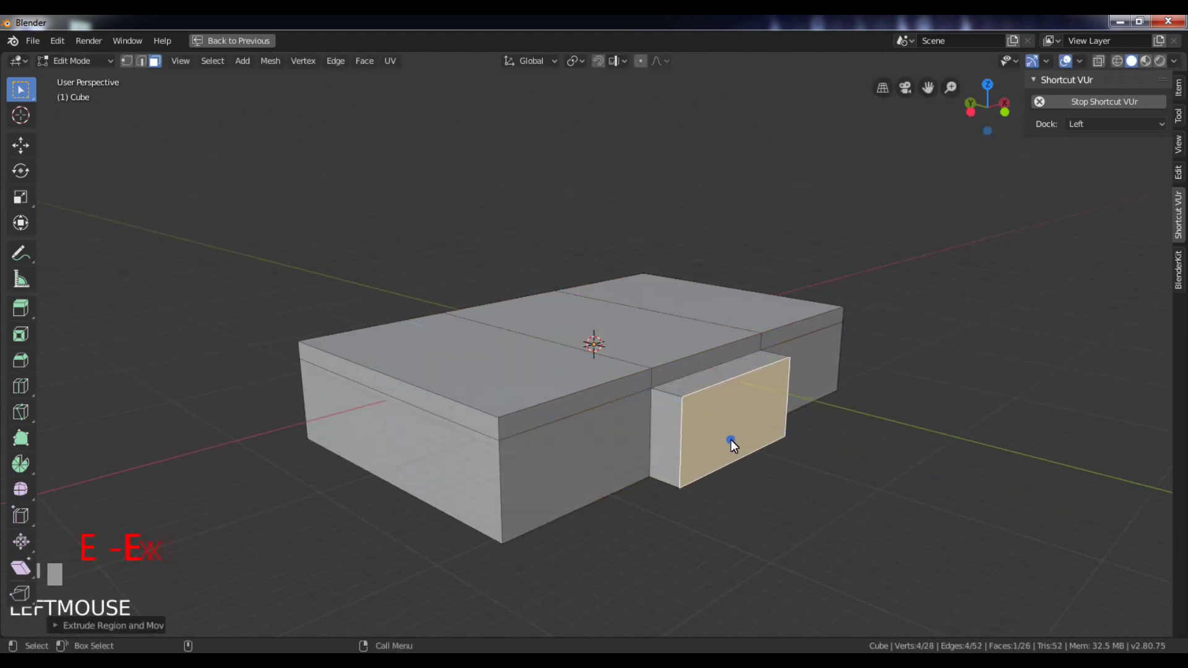
{"action": "key", "text": "KP_7"}
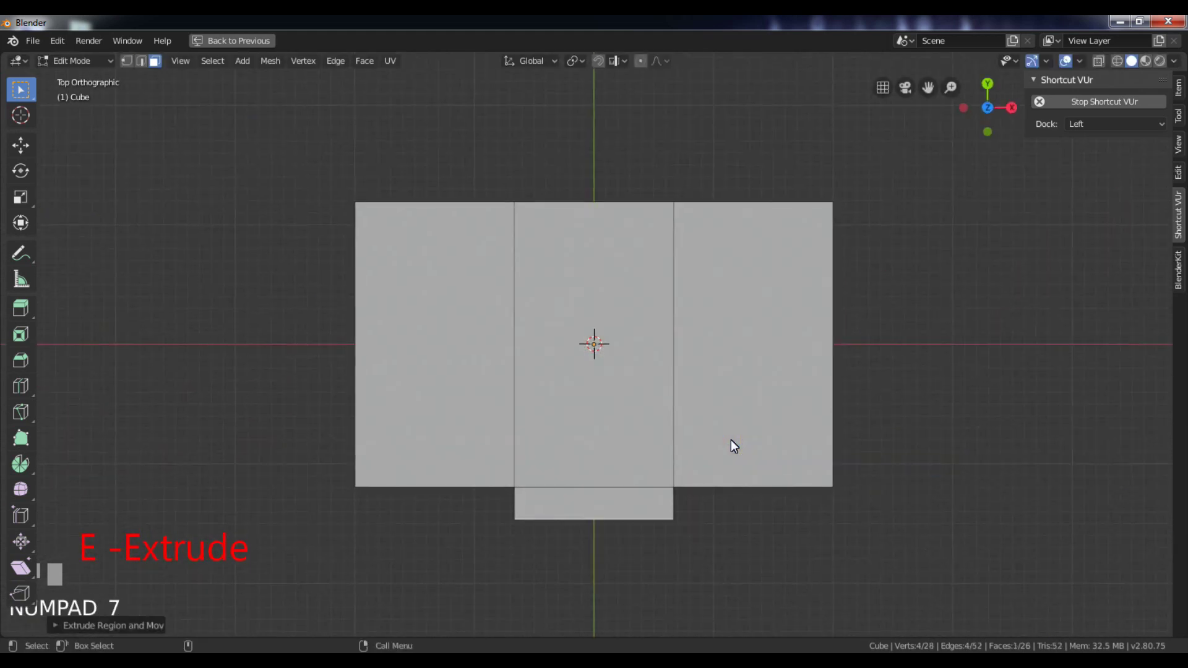
{"action": "key", "text": "g"}
{"action": "left_click", "coordinate": [730, 444]}
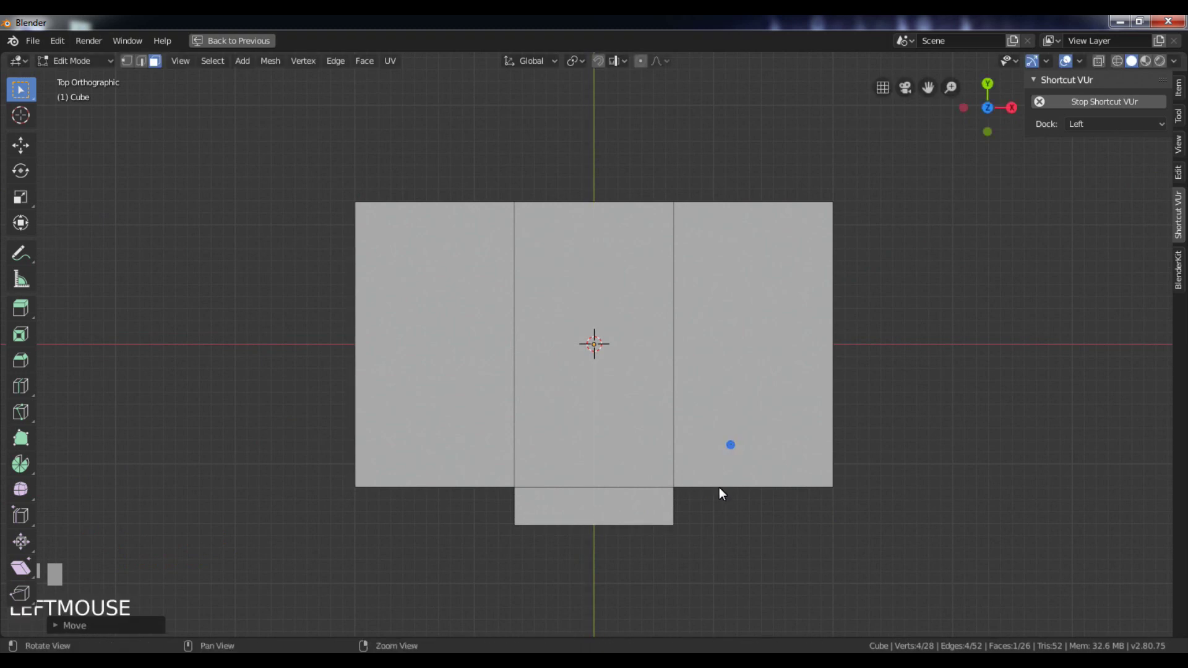
Add a horizontal loop cut around the lower part of the block and its front extrusion, slid slightly above that part's middle
{"action": "left_click_drag", "start_coordinate": [720, 488], "coordinate": [718, 380], "text": "alt"}
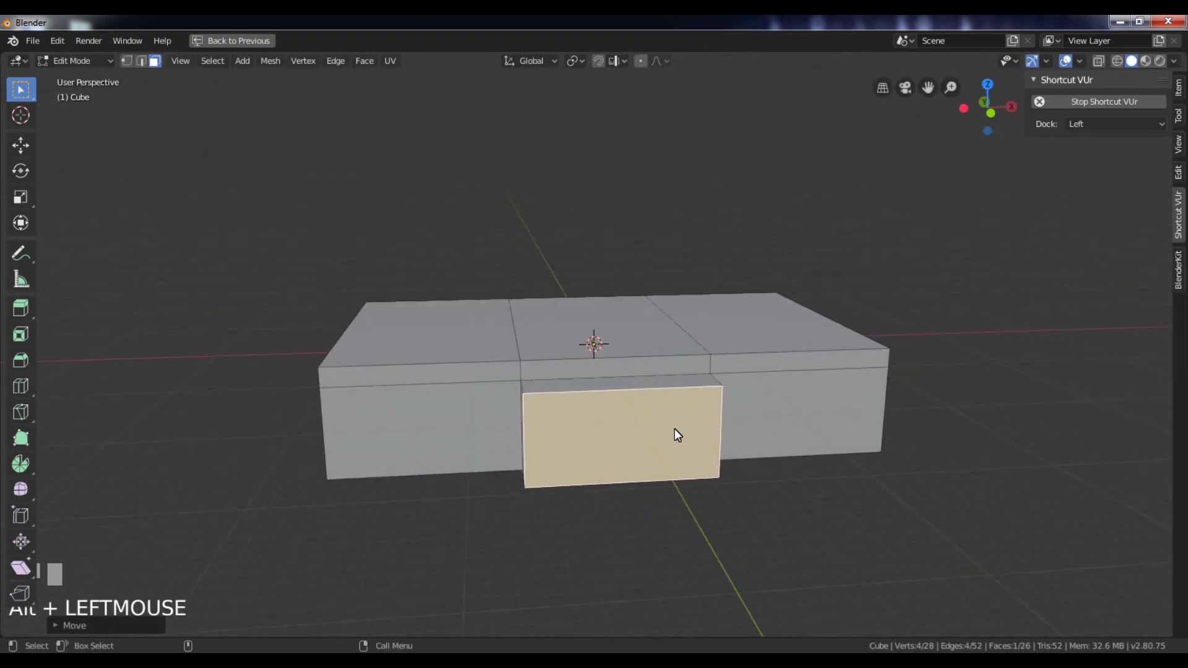
{"action": "key", "text": "KP_1"}
{"action": "key", "text": "ctrl+r"}
{"action": "left_click", "coordinate": [676, 382]}
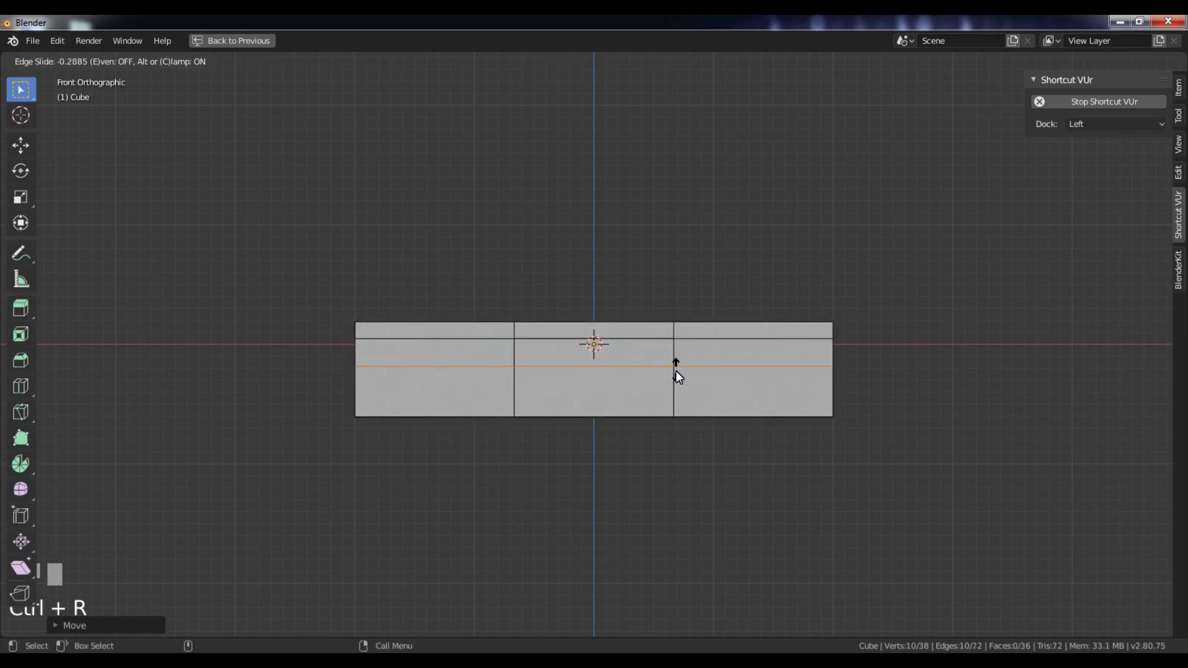
{"action": "left_click", "coordinate": [675, 370]}
{"action": "left_click_drag", "start_coordinate": [676, 370], "coordinate": [722, 418], "text": "alt"}
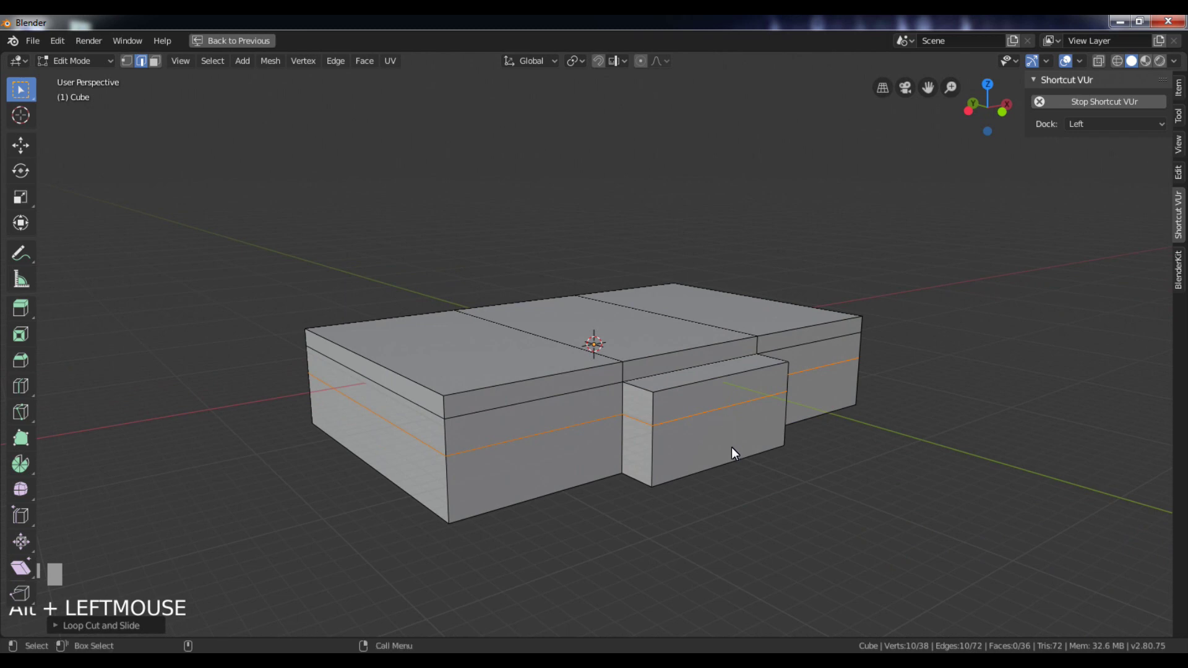
Extrude the lower front face of the front projection outward about 2.7 m in top view to form a second stair step
{"action": "key", "text": "3"}
{"action": "left_click", "coordinate": [730, 447]}
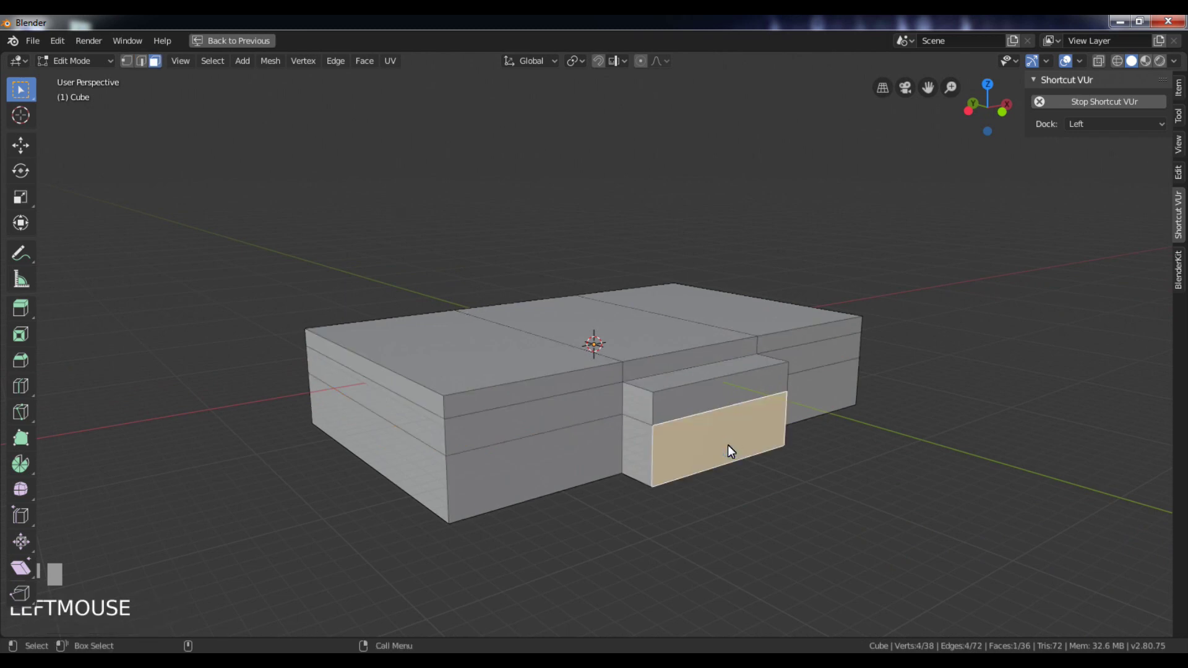
{"action": "key", "text": "KP_7"}
{"action": "key", "text": "e"}
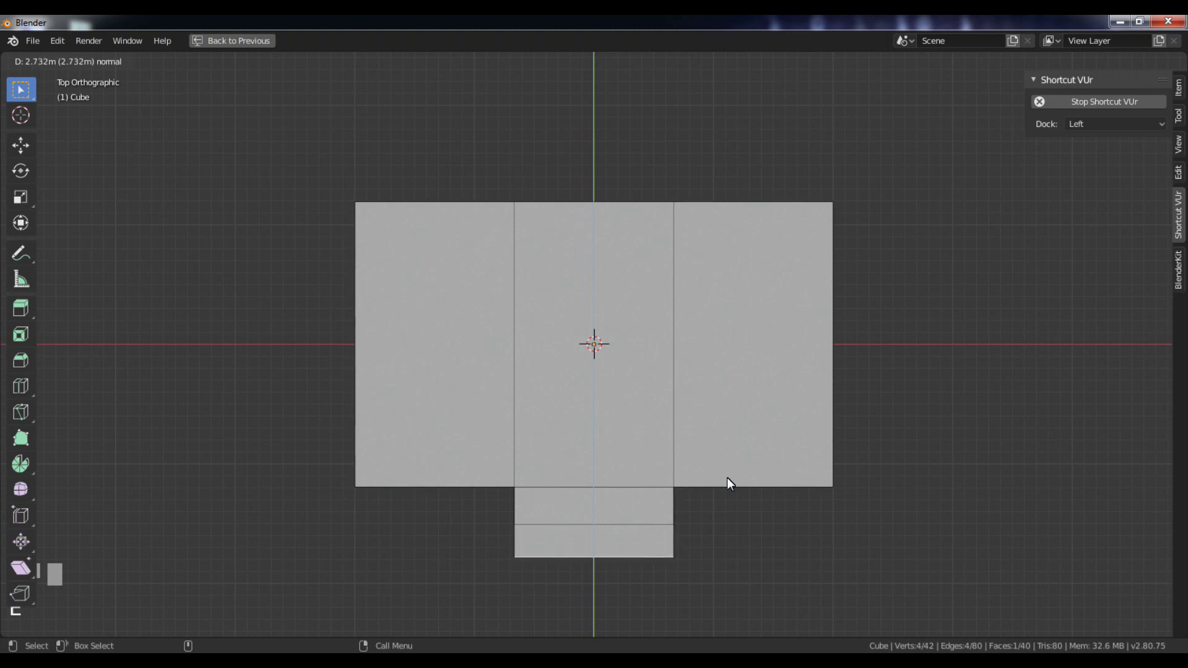
{"action": "left_click", "coordinate": [726, 477]}
{"action": "left_click_drag", "start_coordinate": [691, 551], "coordinate": [673, 443], "text": "alt"}
Add a horizontal loop cut around the lowest band of the block and its steps, near that band's middle
{"action": "key", "text": "KP_1"}
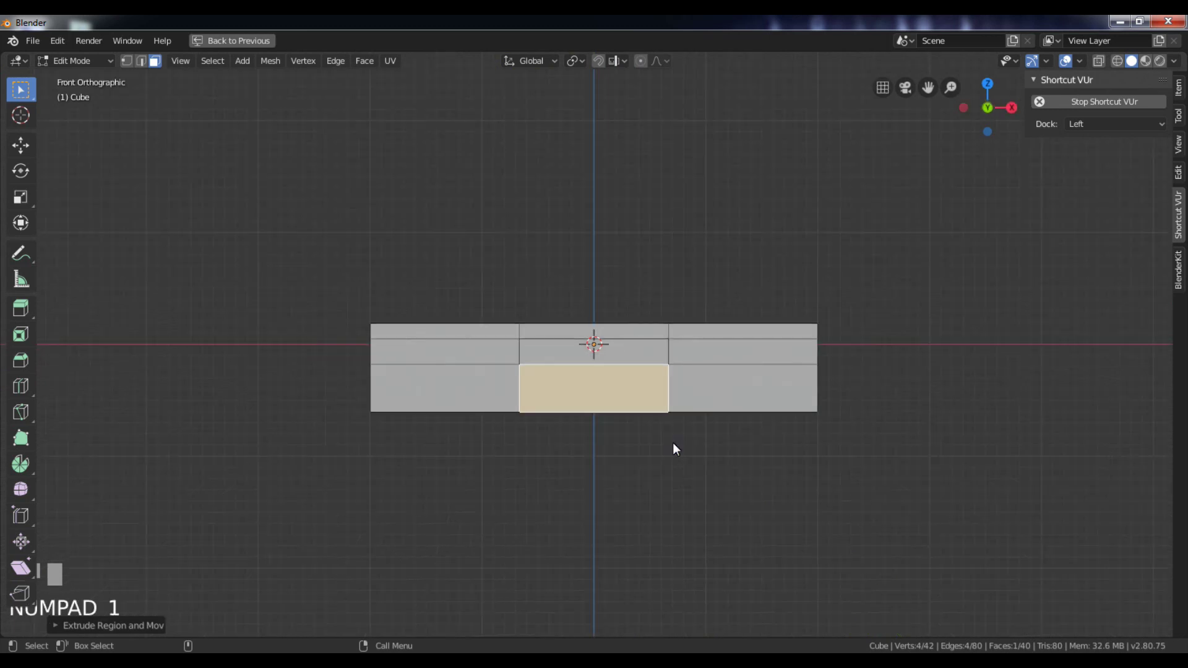
{"action": "key", "text": "ctrl+r"}
{"action": "left_click", "coordinate": [666, 403]}
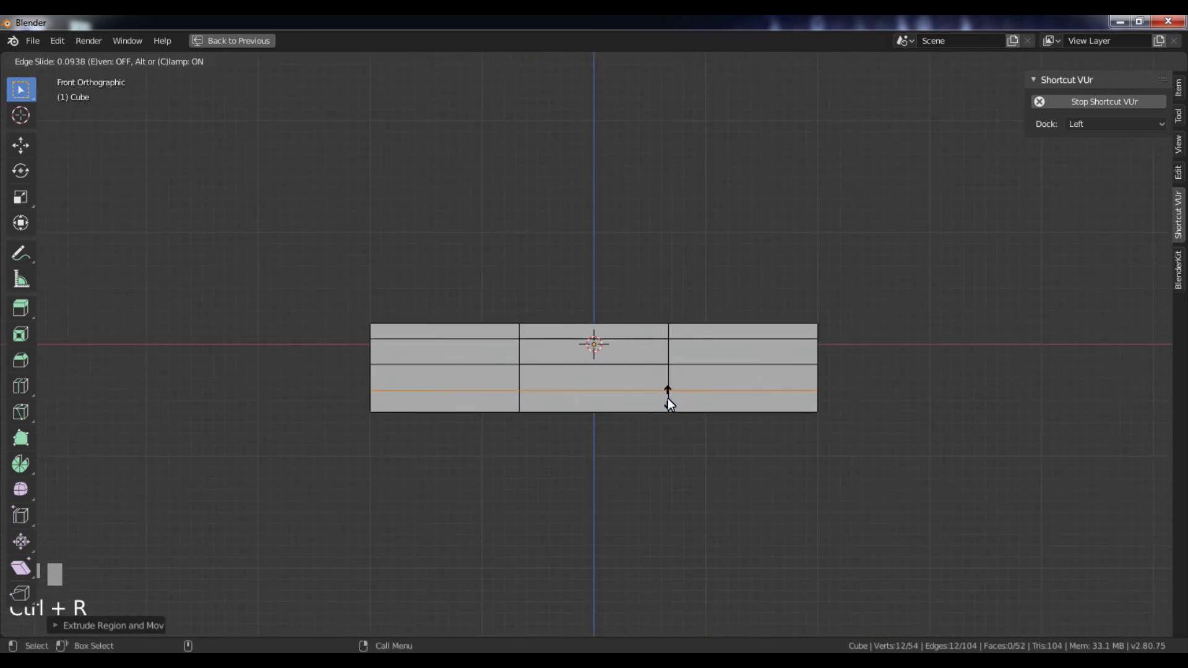
{"action": "left_click", "coordinate": [667, 397]}
{"action": "left_click_drag", "start_coordinate": [667, 396], "coordinate": [754, 495], "text": "alt"}
Extrude the lowest front face of the stairs outward about 2.7 m in top view, and return to Object Mode
{"action": "key", "text": "3"}
{"action": "left_click", "coordinate": [680, 455]}
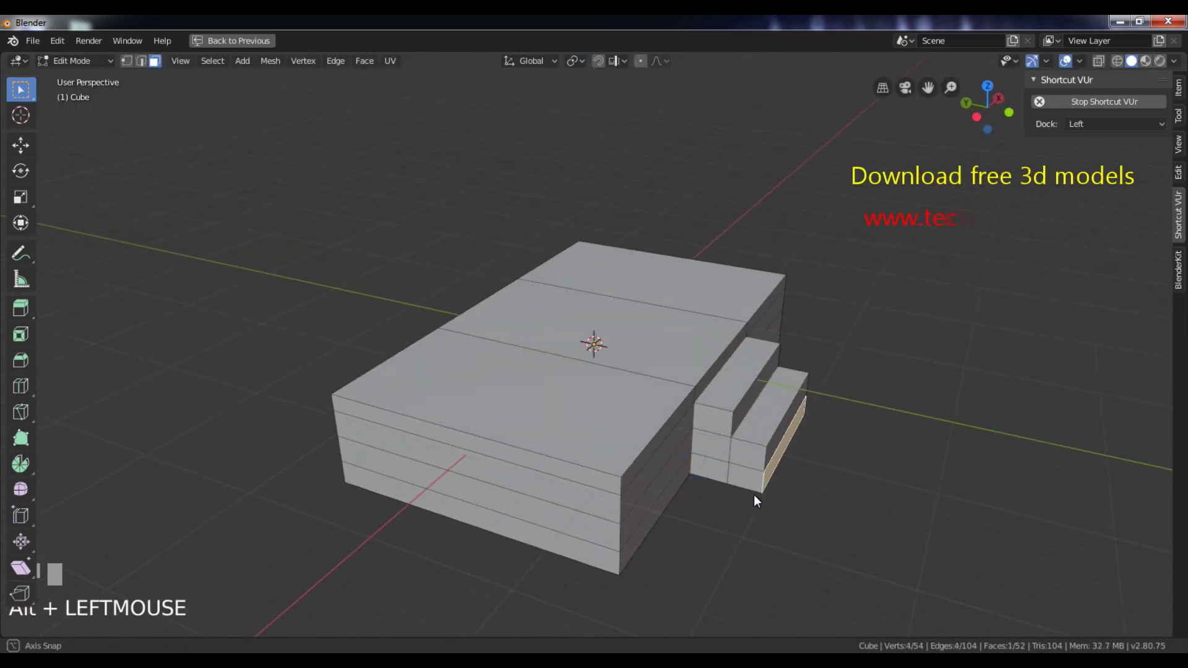
{"action": "key", "text": "KP_7"}
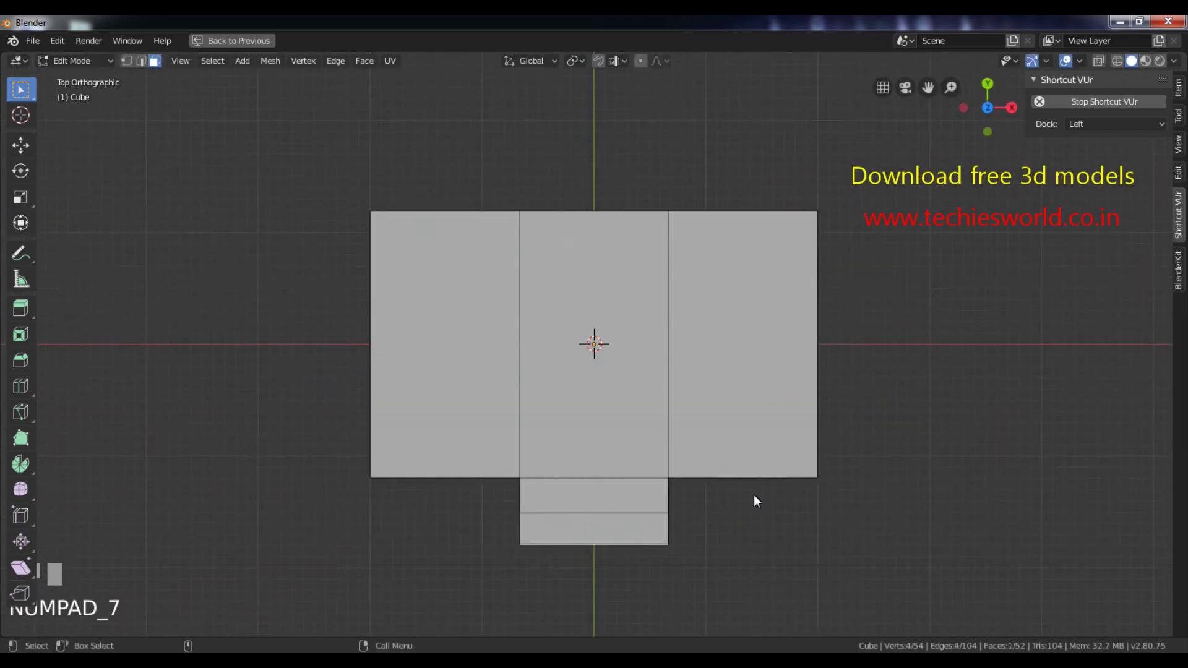
{"action": "key", "text": "e"}
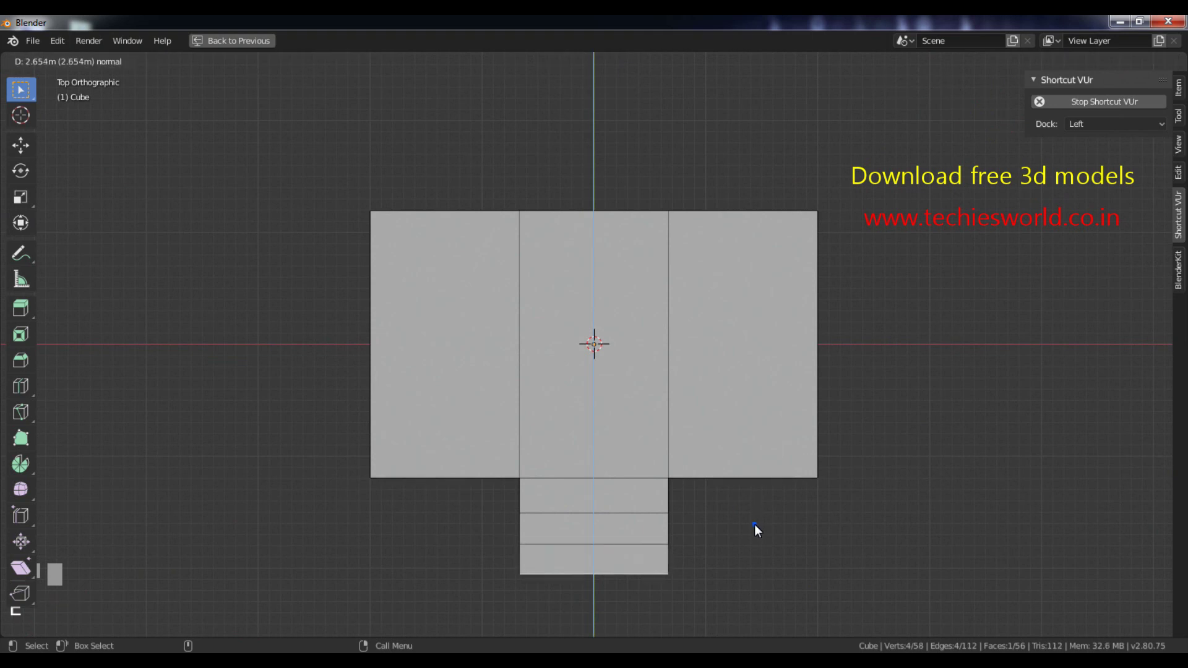
{"action": "left_click", "coordinate": [754, 524]}
{"action": "mouse_move", "coordinate": [755, 524]}
{"action": "left_mouse_down", "text": "alt"}
{"action": "mouse_move", "coordinate": [742, 477]}
{"action": "mouse_move", "coordinate": [785, 384]}
{"action": "mouse_move", "coordinate": [722, 377]}
{"action": "mouse_move", "coordinate": [667, 425]}
{"action": "mouse_move", "coordinate": [722, 425]}
{"action": "left_mouse_up", "text": "alt"}
{"action": "key", "text": "z"}
{"action": "key", "text": "Tab"}
In Edit Mode with wireframe shading, scale the vertices at both ends of the block outward along X to lengthen it
{"action": "key", "text": "KP_1"}
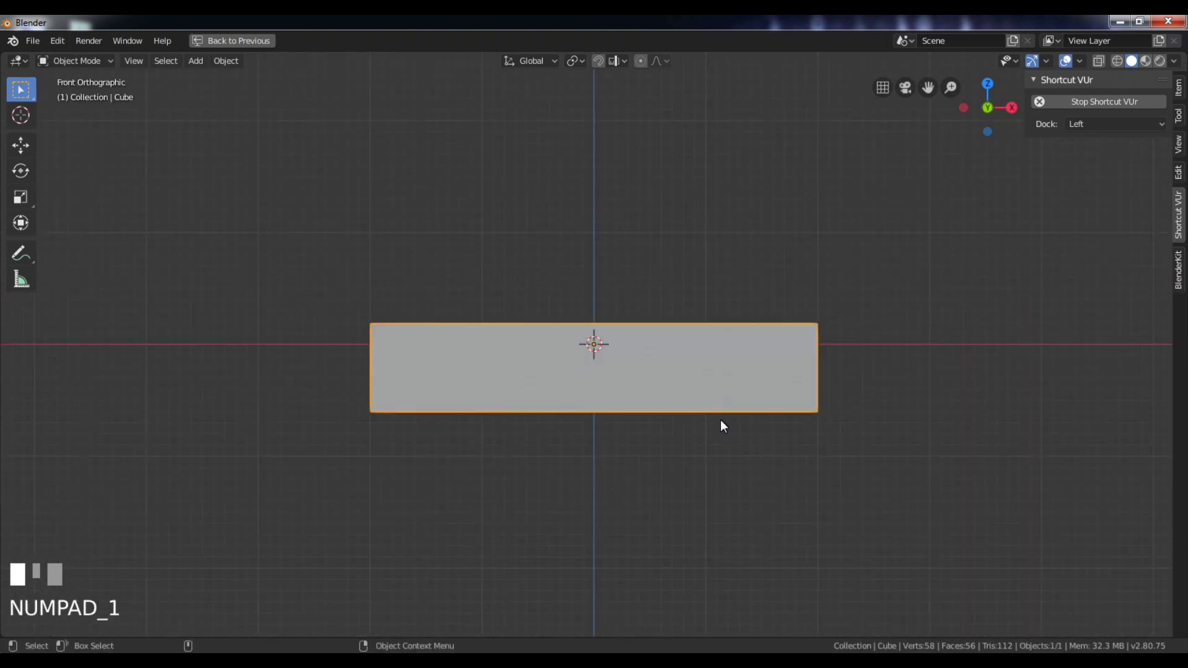
{"action": "key", "text": "Tab"}
{"action": "key", "text": "1"}
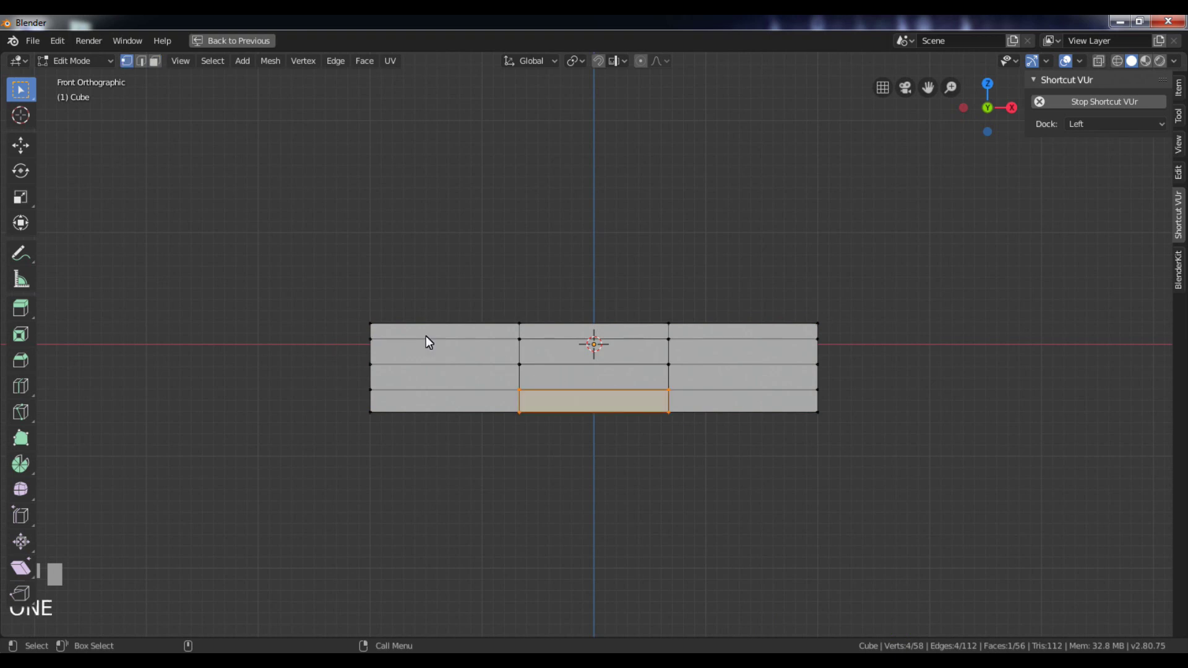
{"action": "key", "text": "z"}
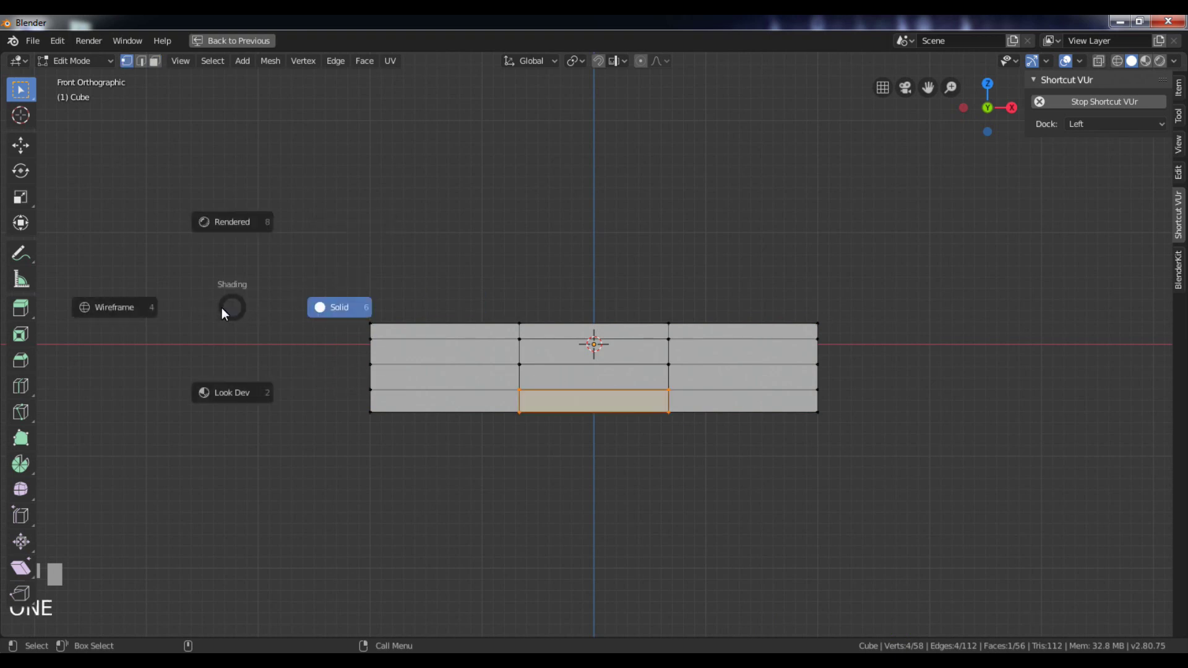
{"action": "left_click", "coordinate": [125, 307]}
{"action": "left_click_drag", "start_coordinate": [284, 251], "coordinate": [388, 498]}
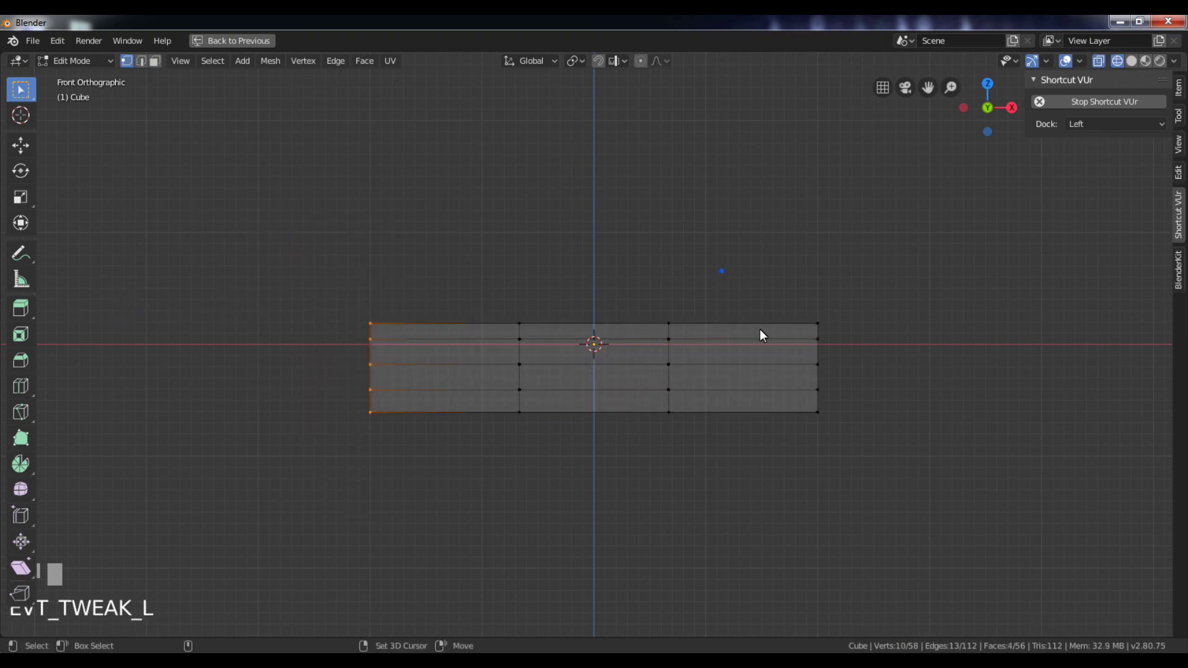
{"action": "left_click_drag", "start_coordinate": [732, 281], "coordinate": [849, 492], "text": "shift"}
{"action": "scroll", "coordinate": [849, 491], "scroll_direction": "down", "scroll_amount": 2}
{"action": "key", "text": "s"}
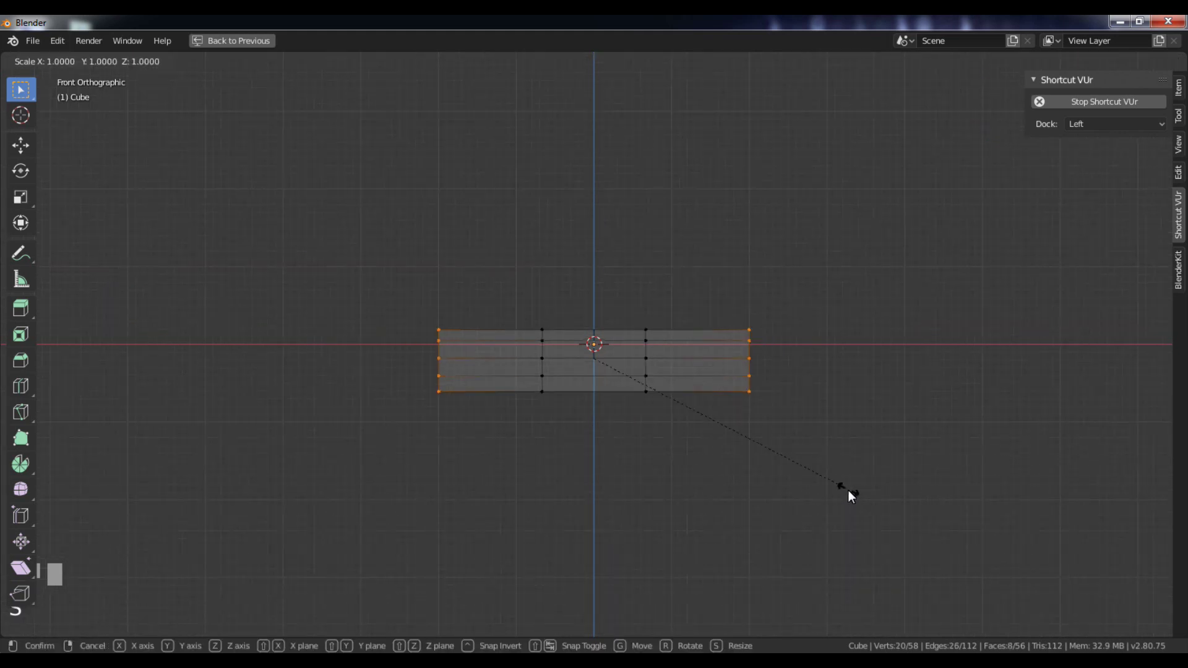
{"action": "key", "text": "x"}
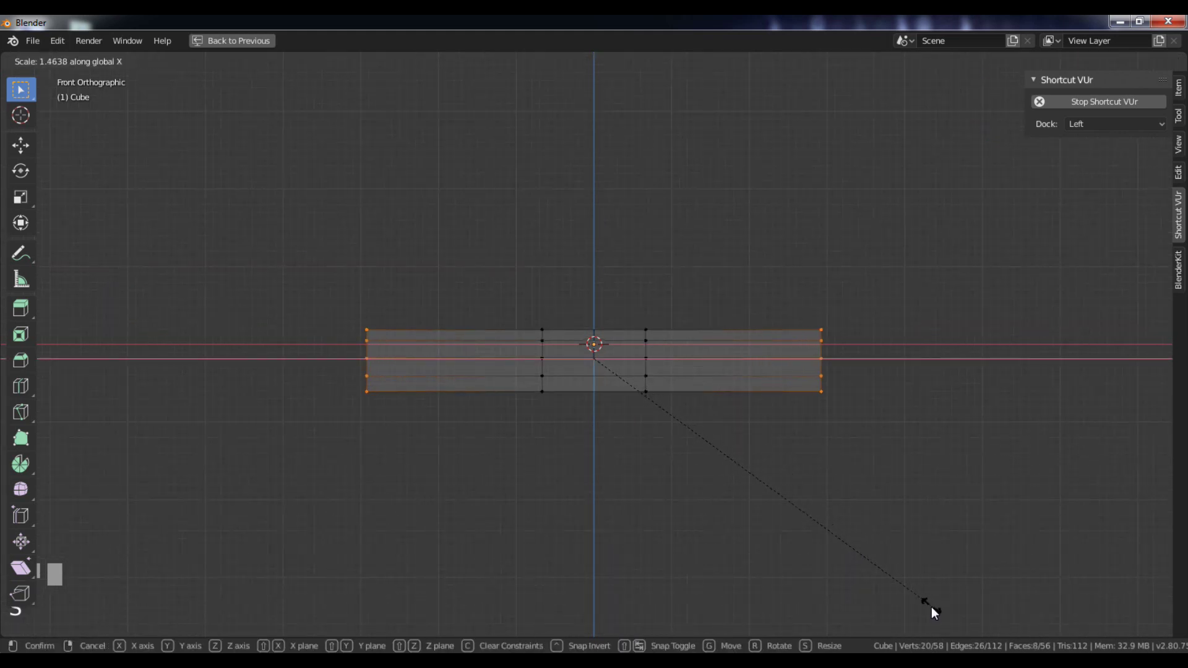
{"action": "left_click", "coordinate": [1020, 155]}
Return the lengthened block to Object Mode with solid shading and check it with its stairs from other angles
{"action": "left_click_drag", "start_coordinate": [587, 213], "coordinate": [665, 248], "text": "alt"}
{"action": "key", "text": "Tab"}
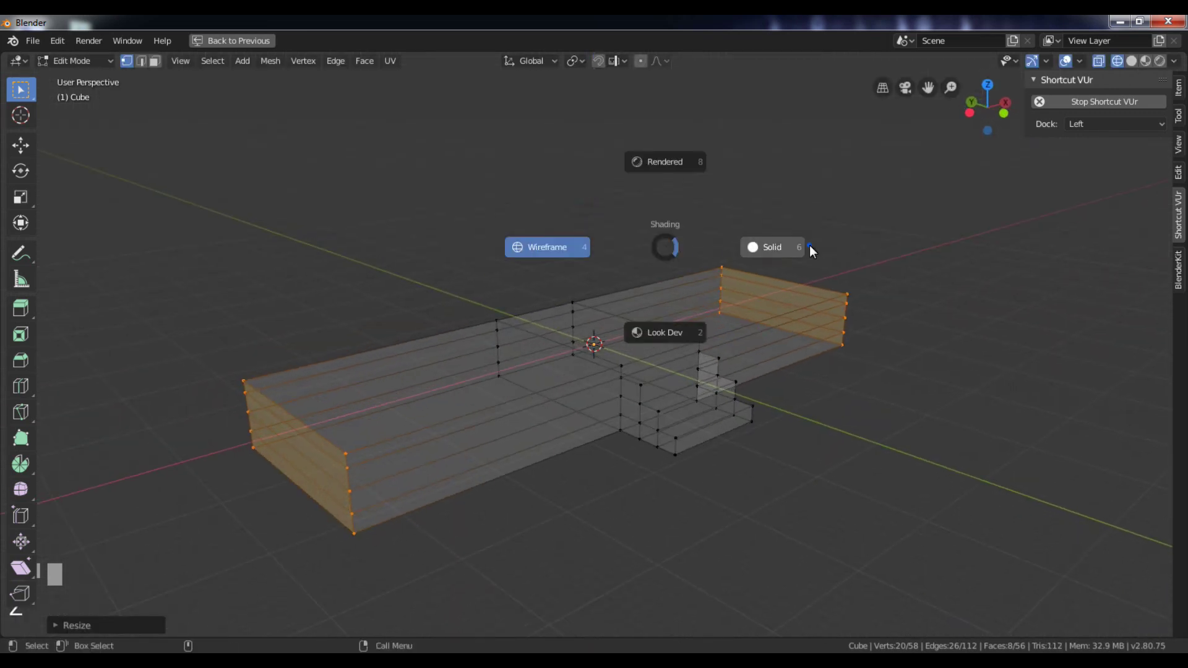
{"action": "left_click", "coordinate": [808, 247]}
{"action": "left_click_drag", "start_coordinate": [829, 260], "coordinate": [472, 265], "text": "alt"}
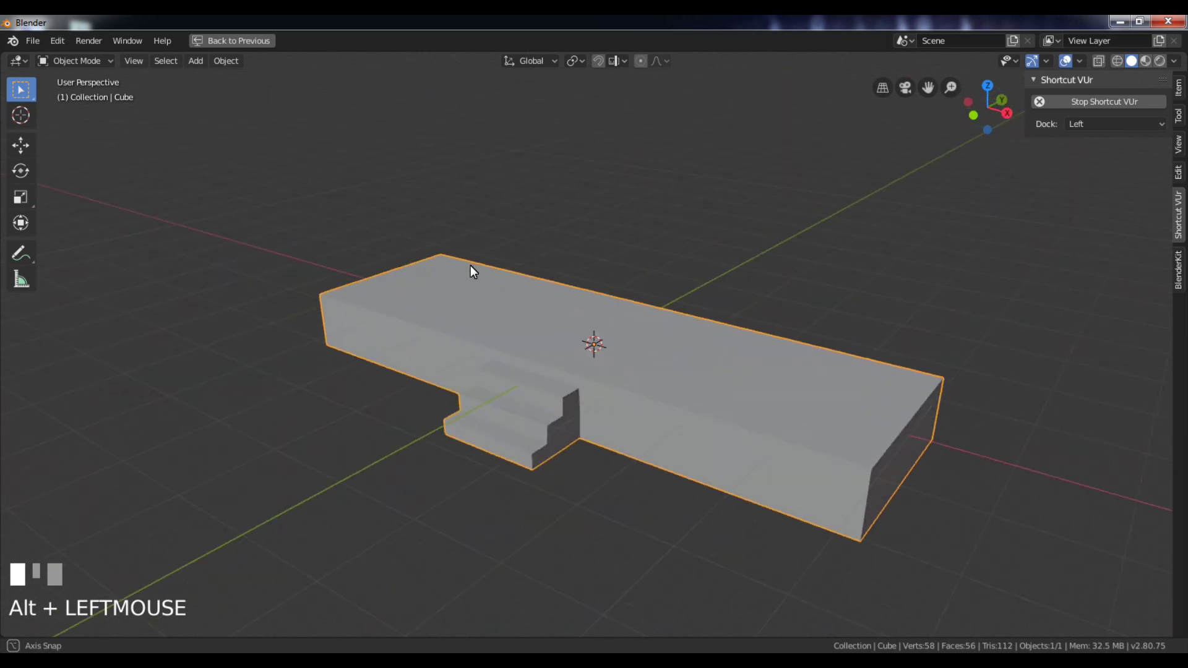
{"action": "right_click", "coordinate": [711, 406], "text": "alt"}
{"action": "left_click_drag", "start_coordinate": [660, 379], "coordinate": [617, 379], "text": "alt"}
In wireframe side view, move the block's rear vertices backward along Y to deepen the platform, and restore solid shading
{"action": "key", "text": "Tab"}
{"action": "key", "text": "KP_3"}
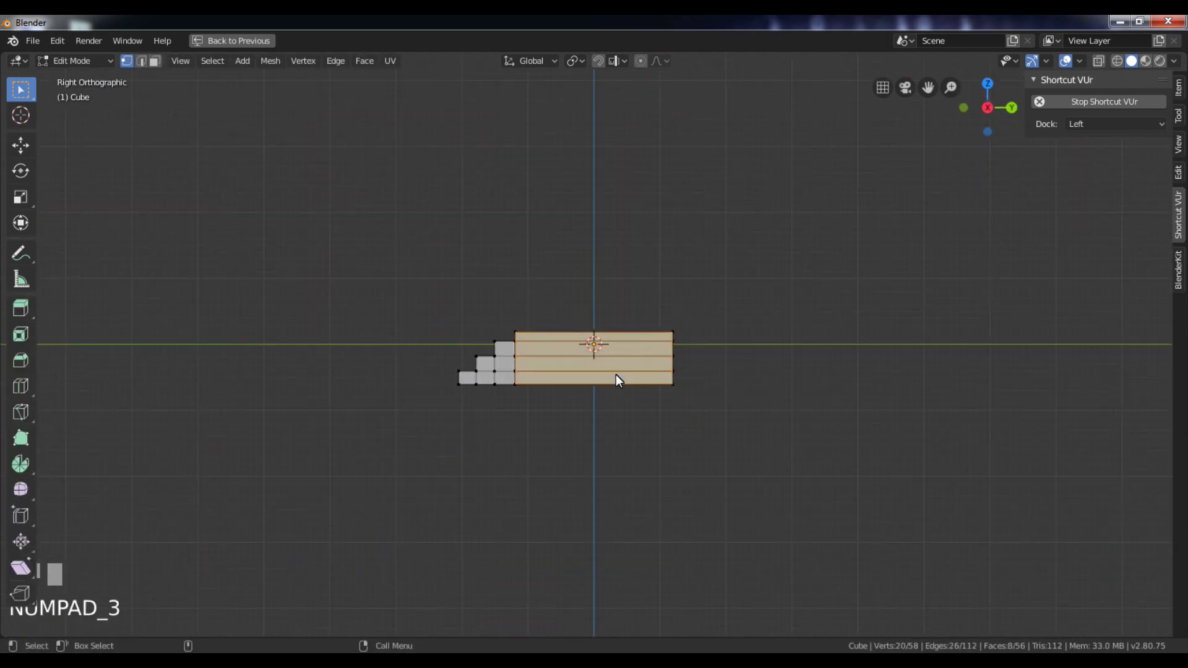
{"action": "key", "text": "z"}
{"action": "left_click", "coordinate": [525, 326]}
{"action": "mouse_move", "coordinate": [647, 233]}
{"action": "left_mouse_down"}
{"action": "mouse_move", "coordinate": [689, 451]}
{"action": "mouse_move", "coordinate": [748, 597]}
{"action": "left_mouse_up"}
{"action": "key", "text": "g"}
{"action": "key", "text": "y"}
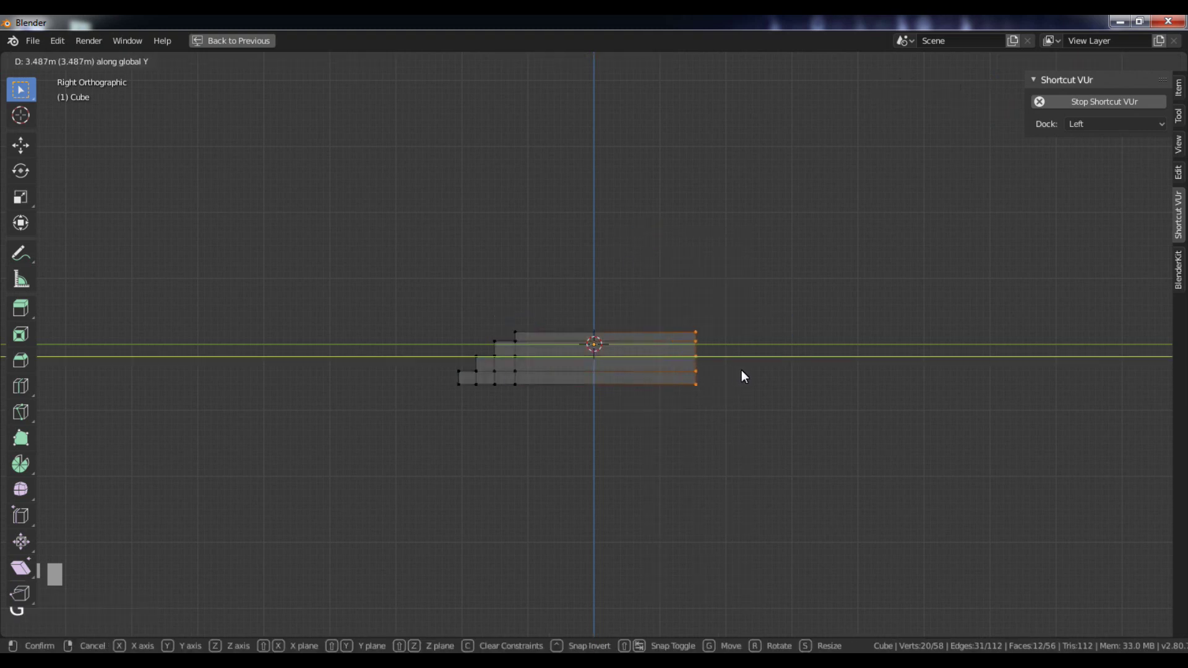
{"action": "left_click", "coordinate": [884, 397]}
{"action": "mouse_move", "coordinate": [851, 397]}
{"action": "left_mouse_down", "text": "alt"}
{"action": "mouse_move", "coordinate": [710, 388]}
{"action": "mouse_move", "coordinate": [797, 370]}
{"action": "mouse_move", "coordinate": [903, 392]}
{"action": "mouse_move", "coordinate": [781, 360]}
{"action": "mouse_move", "coordinate": [615, 385]}
{"action": "left_mouse_up", "text": "alt"}
{"action": "key", "text": "Tab"}
{"action": "key", "text": "z"}
Move the platform's rear vertices slightly forward along Y to shorten its depth, and return to Object Mode
{"action": "key", "text": "Tab"}
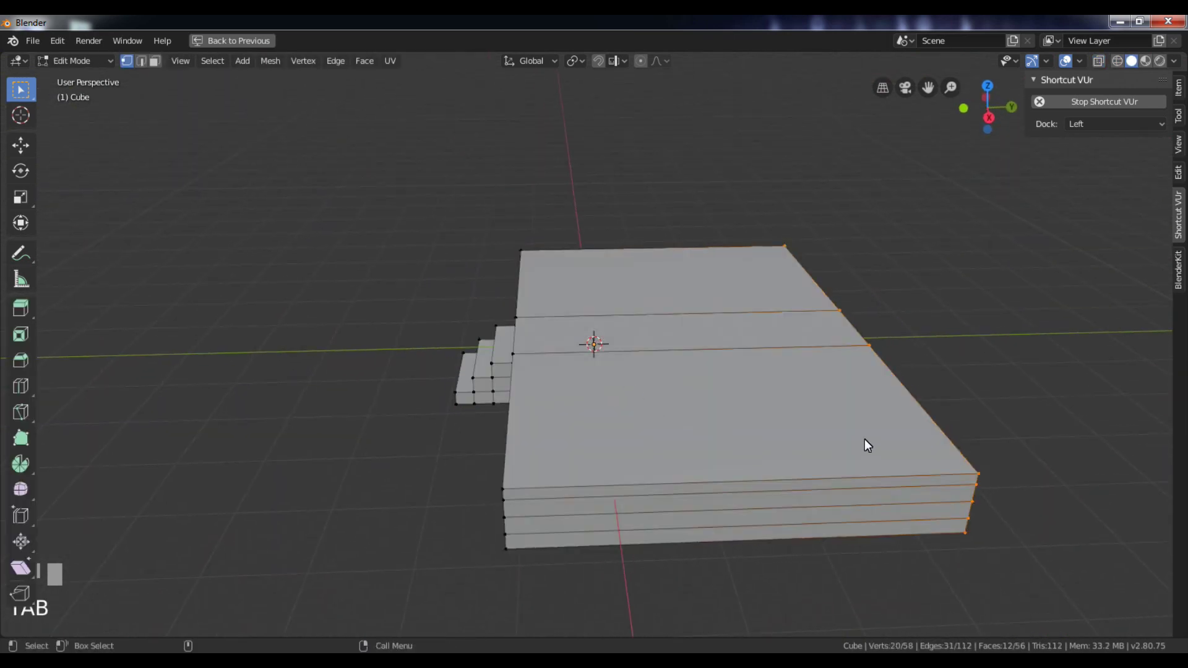
{"action": "key", "text": "KP_3"}
{"action": "key", "text": "Tab"}
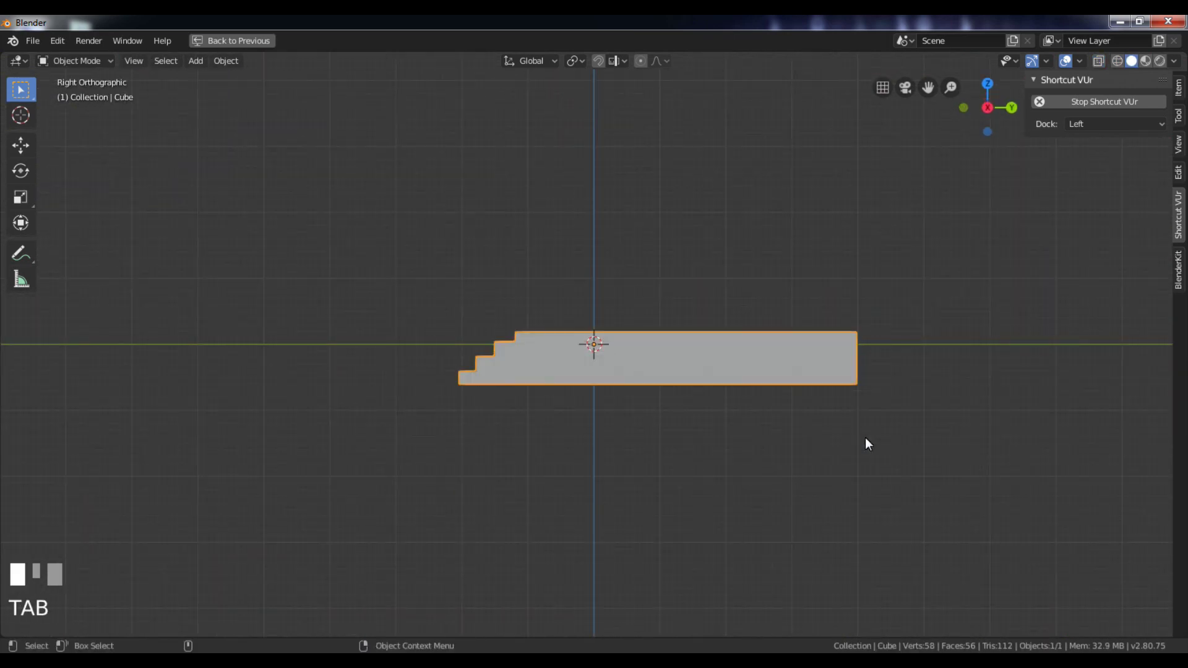
{"action": "key", "text": "Tab"}
{"action": "key", "text": "g"}
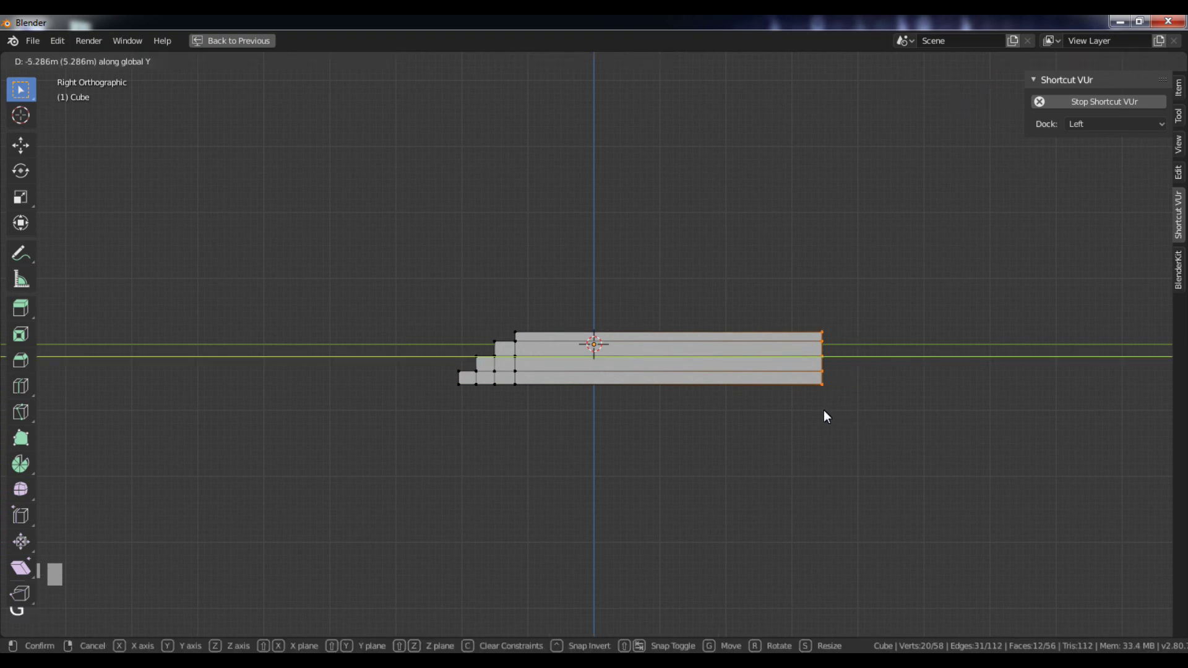
{"action": "left_click", "coordinate": [806, 415]}
{"action": "left_click_drag", "start_coordinate": [555, 362], "coordinate": [680, 388], "text": "alt"}
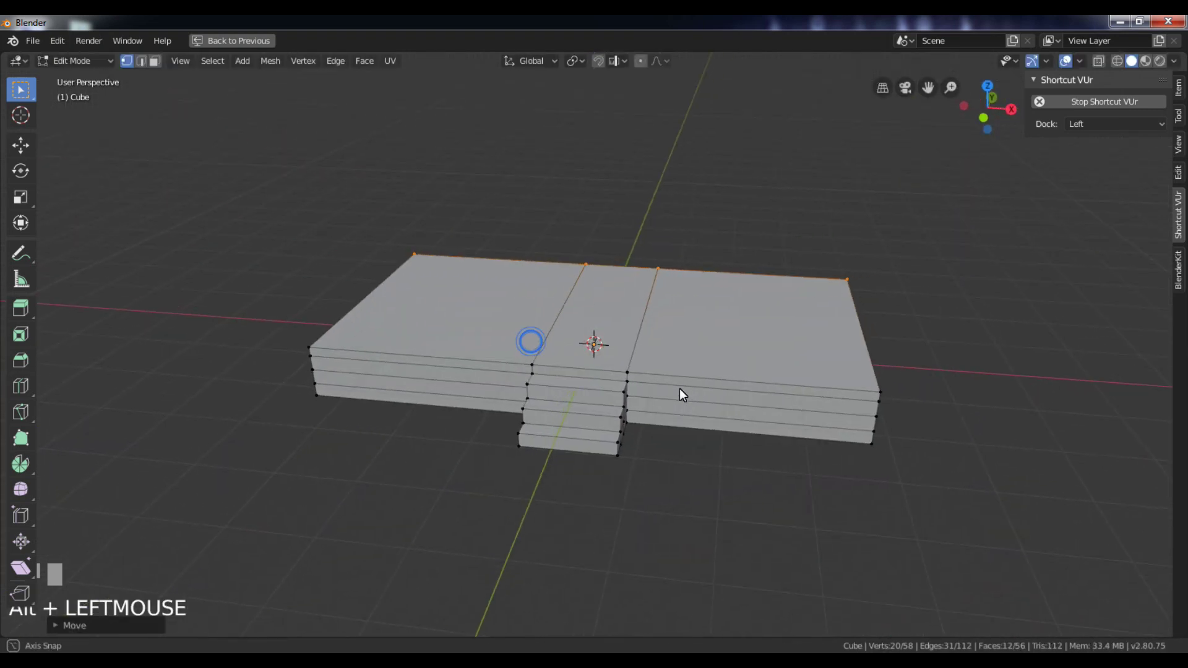
{"action": "key", "text": "Tab"}
{"action": "left_click_drag", "start_coordinate": [563, 362], "coordinate": [671, 346], "text": "alt"}
{"action": "right_click_drag", "start_coordinate": [671, 345], "coordinate": [671, 358], "text": "alt"}
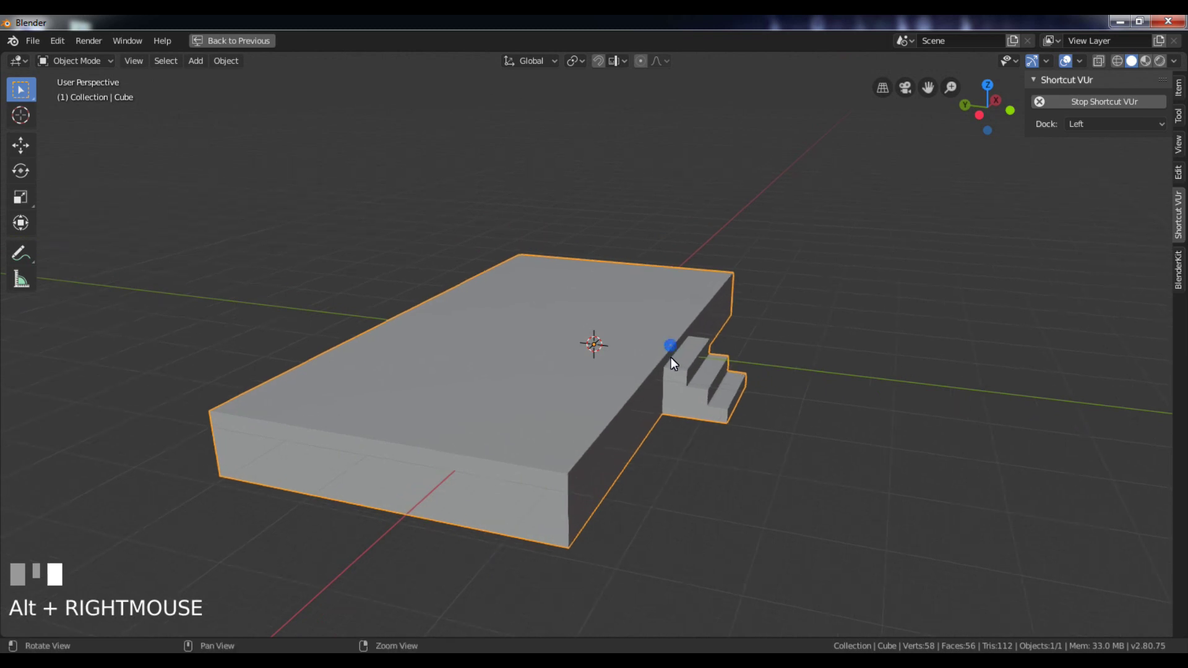
{"action": "left_click_drag", "start_coordinate": [671, 357], "coordinate": [648, 358], "text": "alt"}
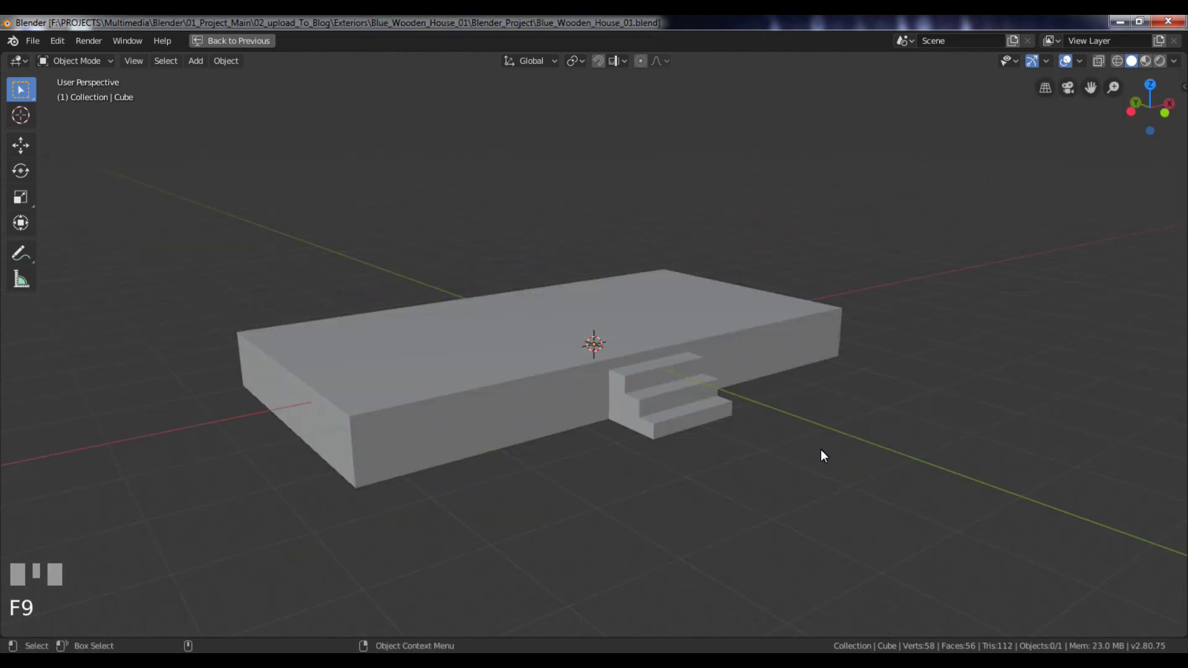
Add a new cube mesh and scale it up uniformly
{"action": "left_click_drag", "start_coordinate": [822, 456], "coordinate": [704, 457], "text": "alt"}
{"action": "key", "text": "shift+a"}
{"action": "mouse_move", "coordinate": [587, 356]}
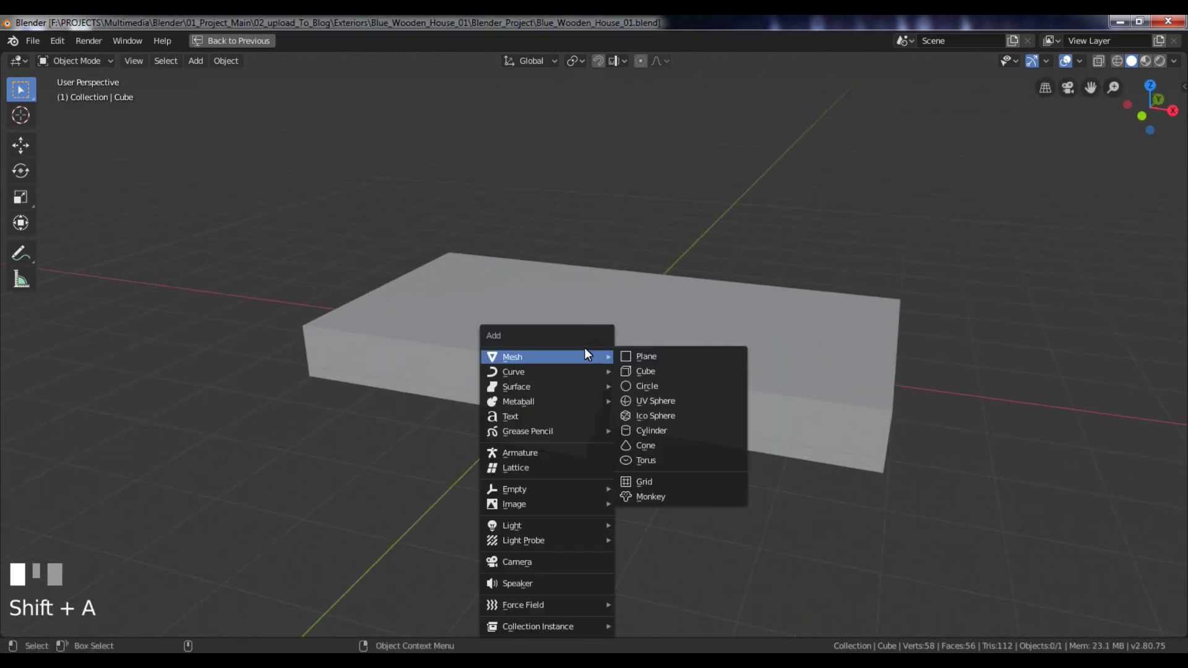
{"action": "left_click", "coordinate": [652, 371]}
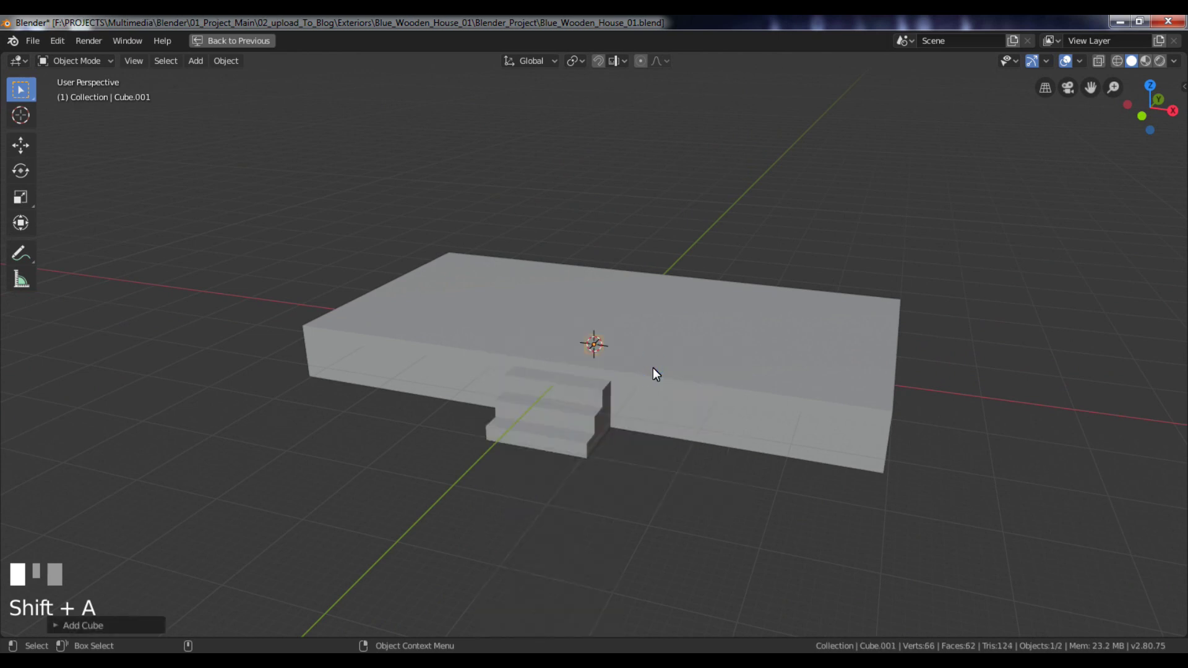
{"action": "key", "text": "s"}
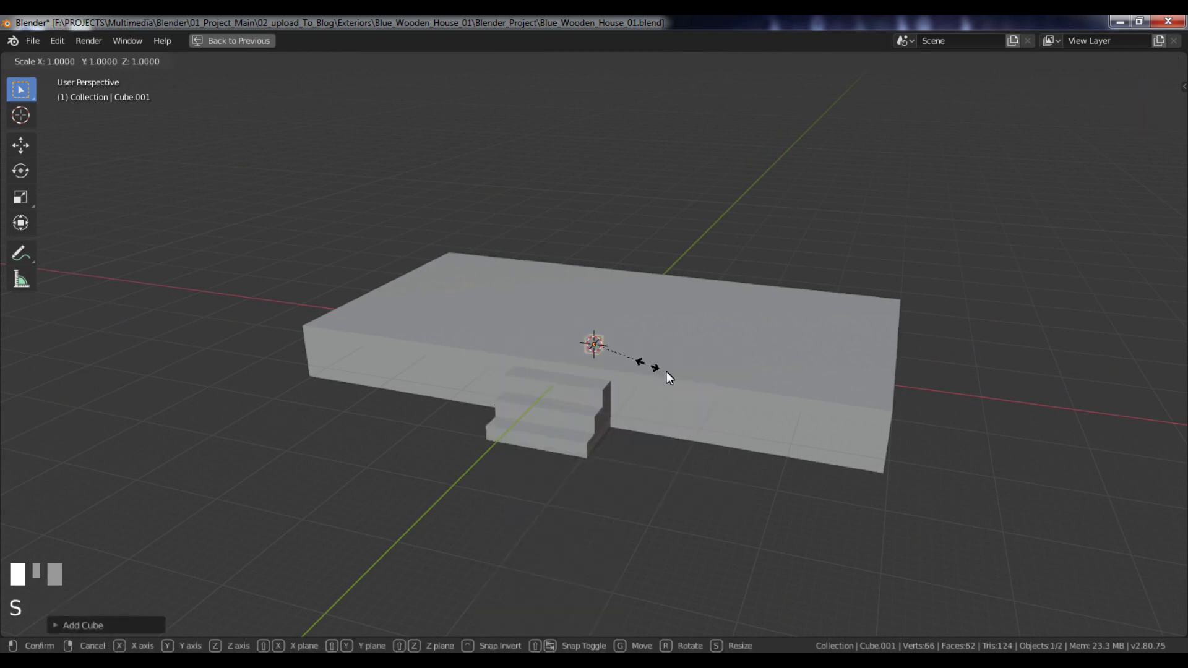
{"action": "left_click", "coordinate": [779, 402]}
Raise the new cube along Z in side view until it rests on top of the platform
{"action": "key", "text": "KP_3"}
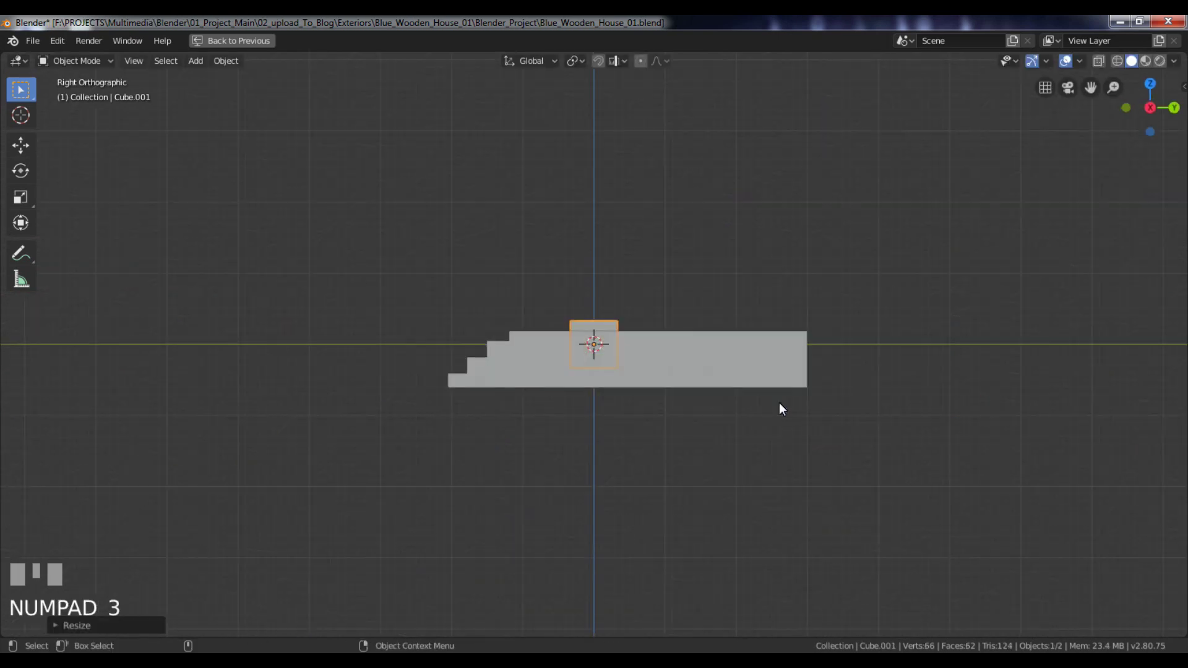
{"action": "key", "text": "g"}
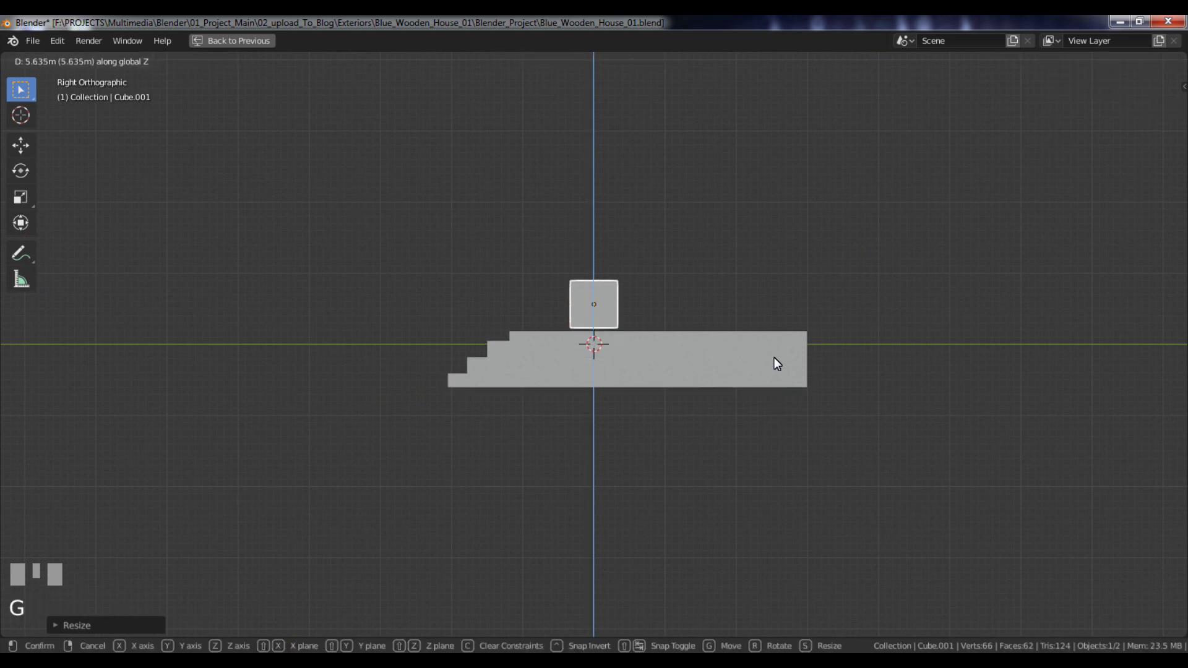
{"action": "left_click", "coordinate": [774, 365]}
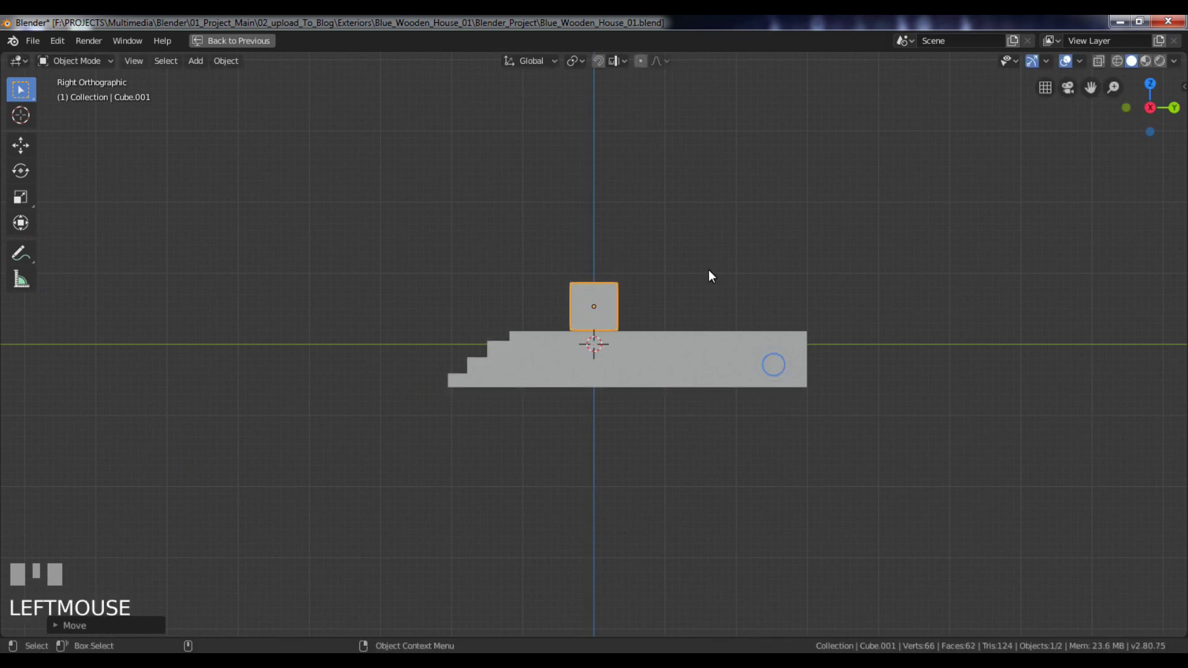
Scale the cube up until its front reaches the platform's front edge, and raise it along Z onto the platform's top
{"action": "key", "text": "s"}
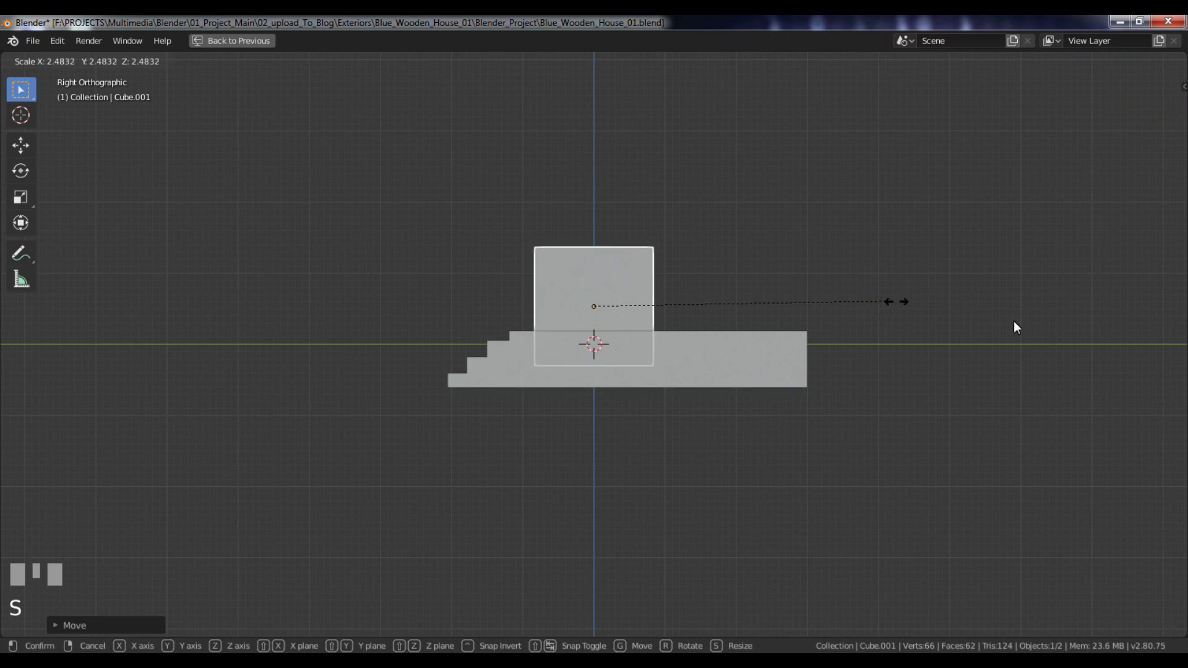
{"action": "left_click", "coordinate": [1008, 324]}
{"action": "key", "text": "g"}
{"action": "key", "text": "z"}
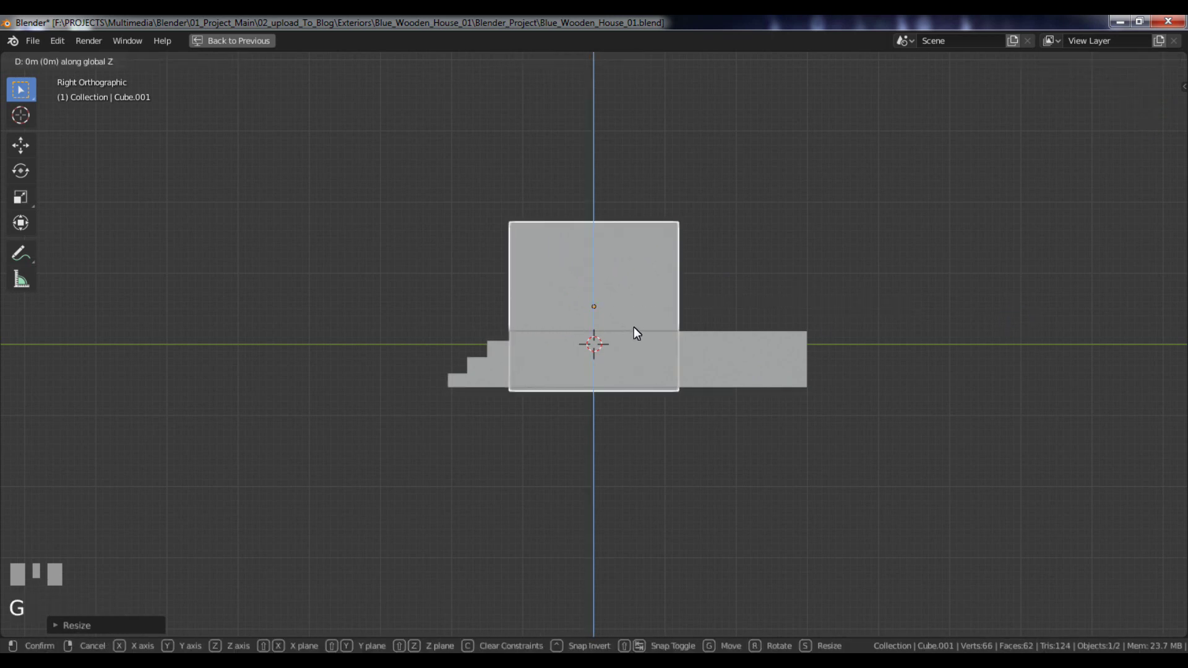
{"action": "left_click", "coordinate": [636, 267]}
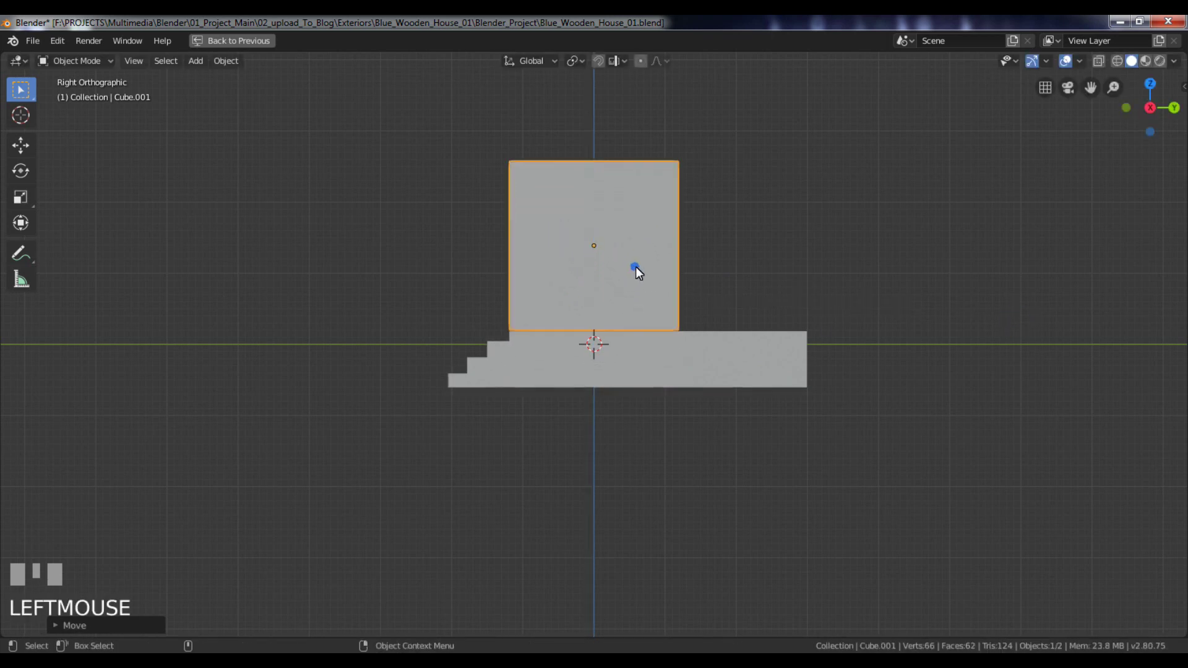
Move the cube backward along Y to roughly the middle of the platform's depth
{"action": "key", "text": "g"}
{"action": "key", "text": "y"}
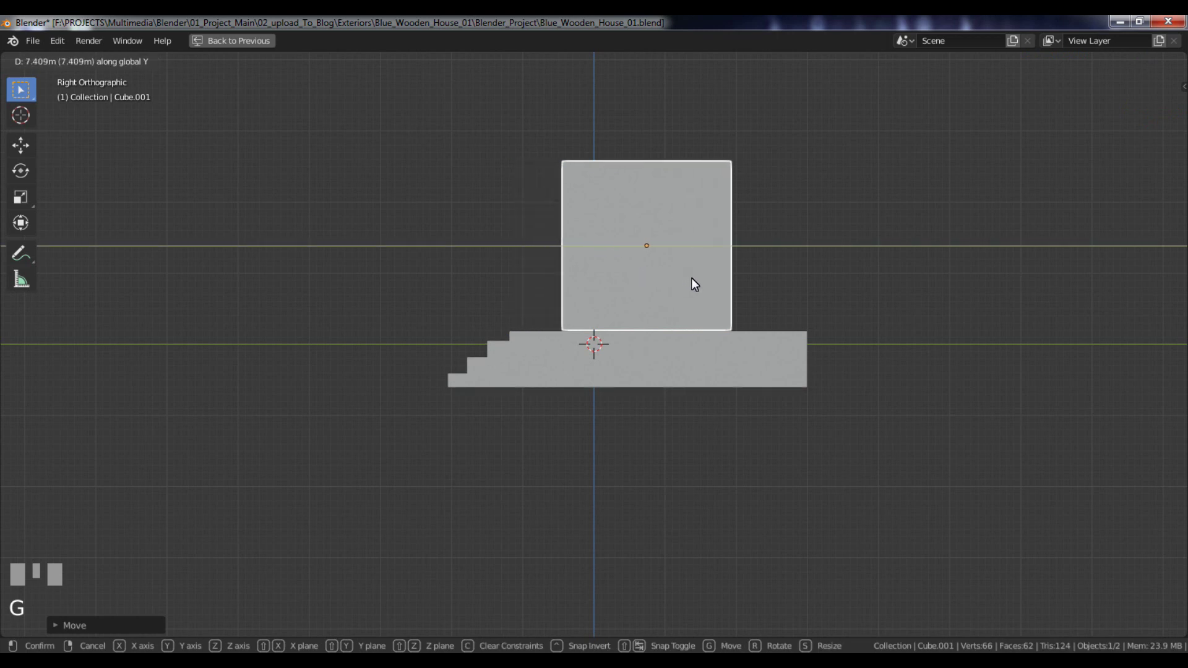
{"action": "left_click", "coordinate": [696, 283]}
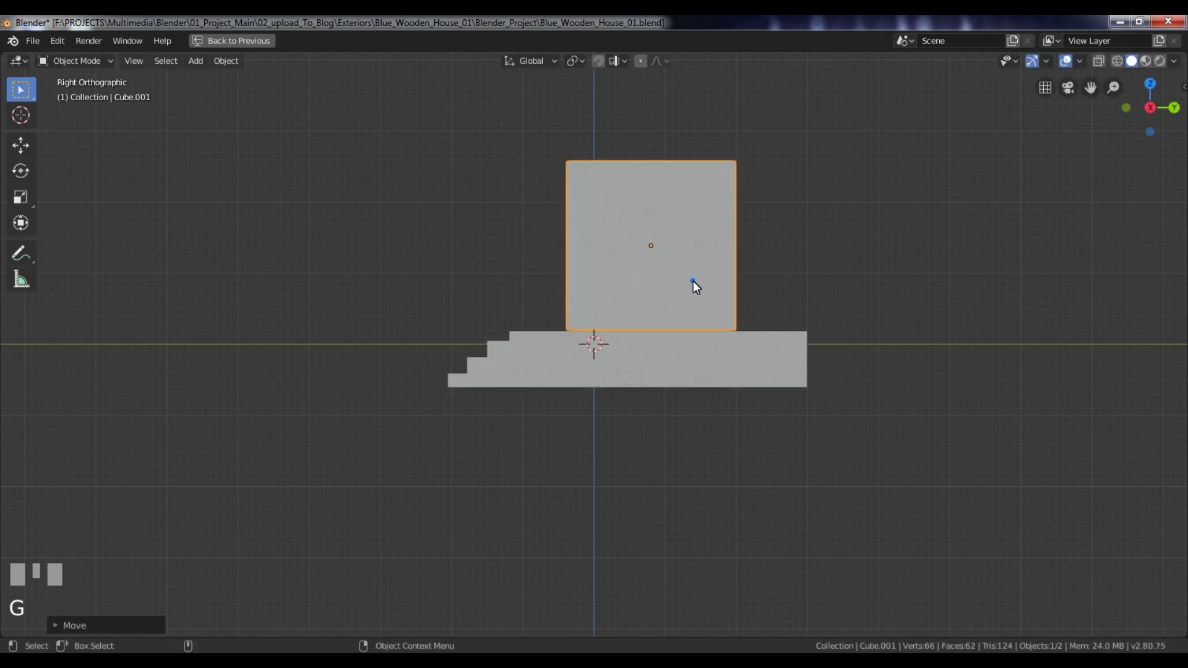
{"action": "left_click_drag", "start_coordinate": [693, 282], "coordinate": [822, 347], "text": "alt"}
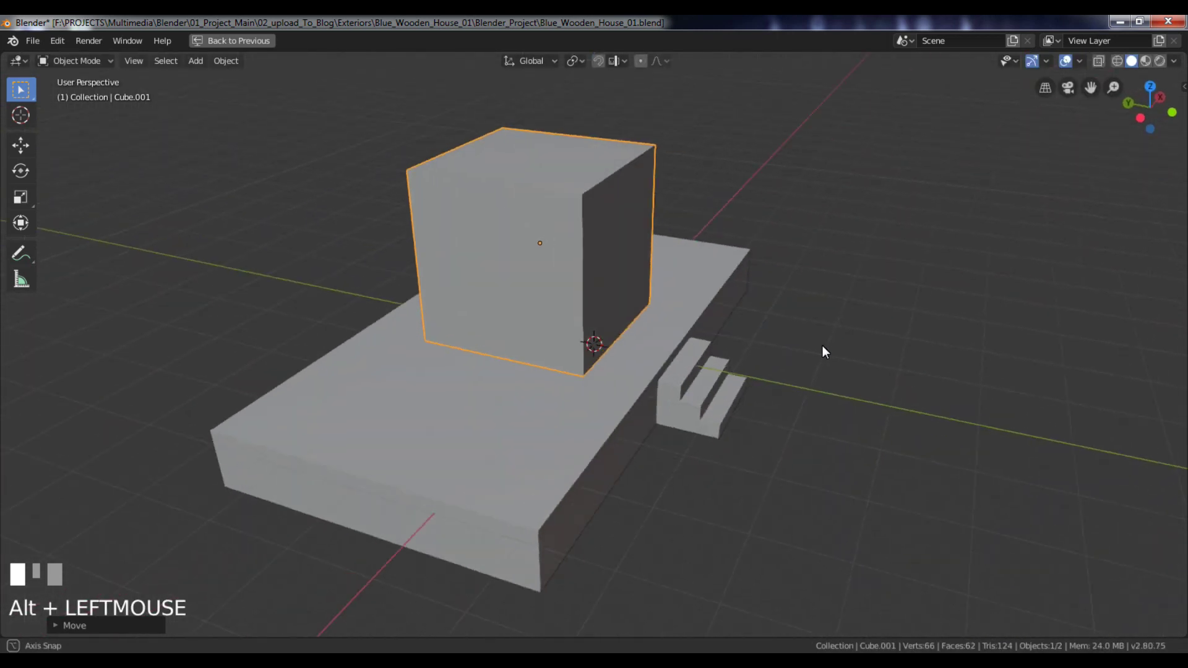
Move the house cube about 8 m toward the back of the platform along Y
{"action": "key", "text": "g"}
{"action": "key", "text": "y"}
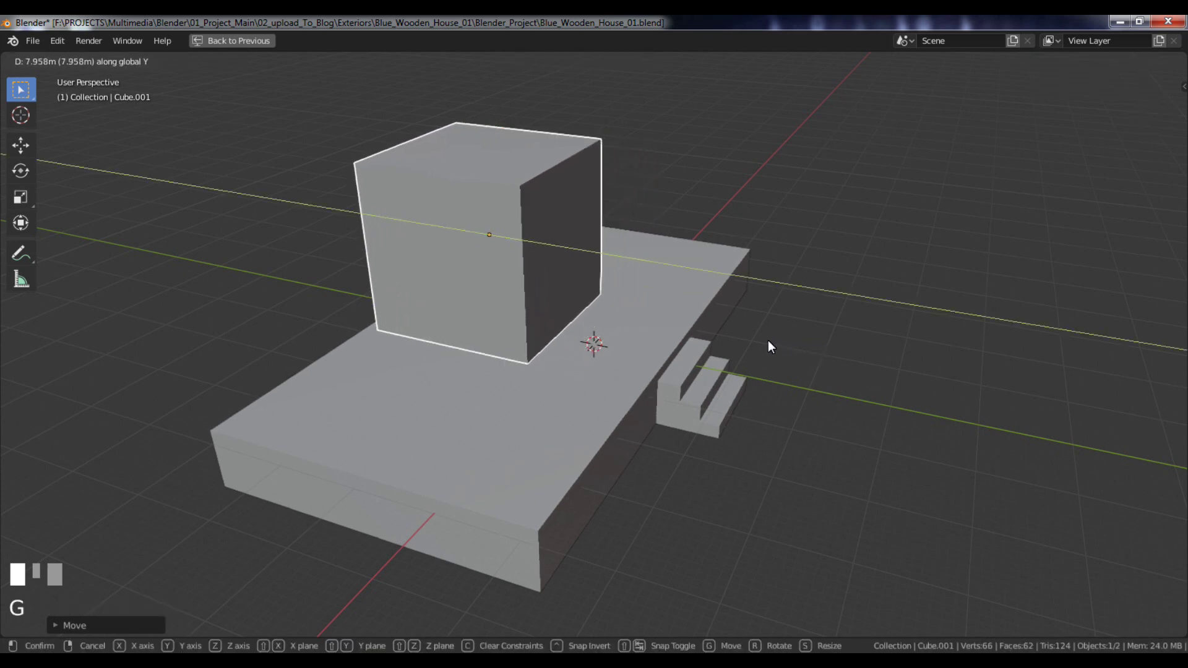
{"action": "left_click", "coordinate": [770, 340], "text": "alt"}
{"action": "left_click_drag", "start_coordinate": [837, 340], "coordinate": [543, 335], "text": "alt"}
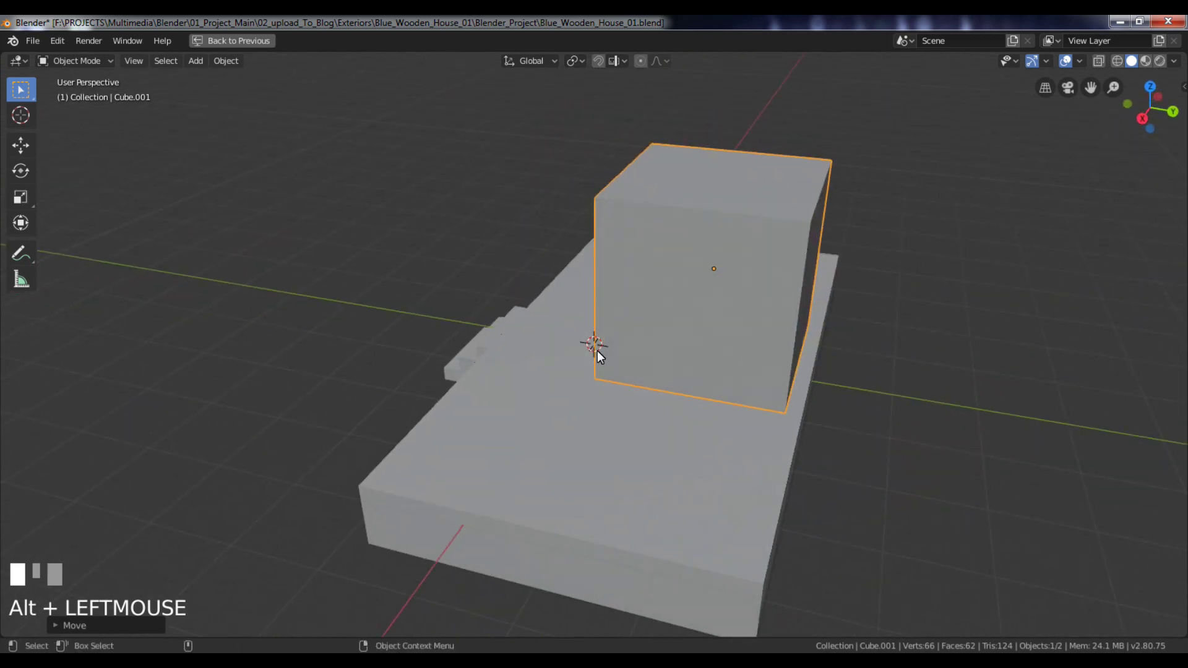
{"action": "key", "text": "s"}
{"action": "key", "text": "y"}
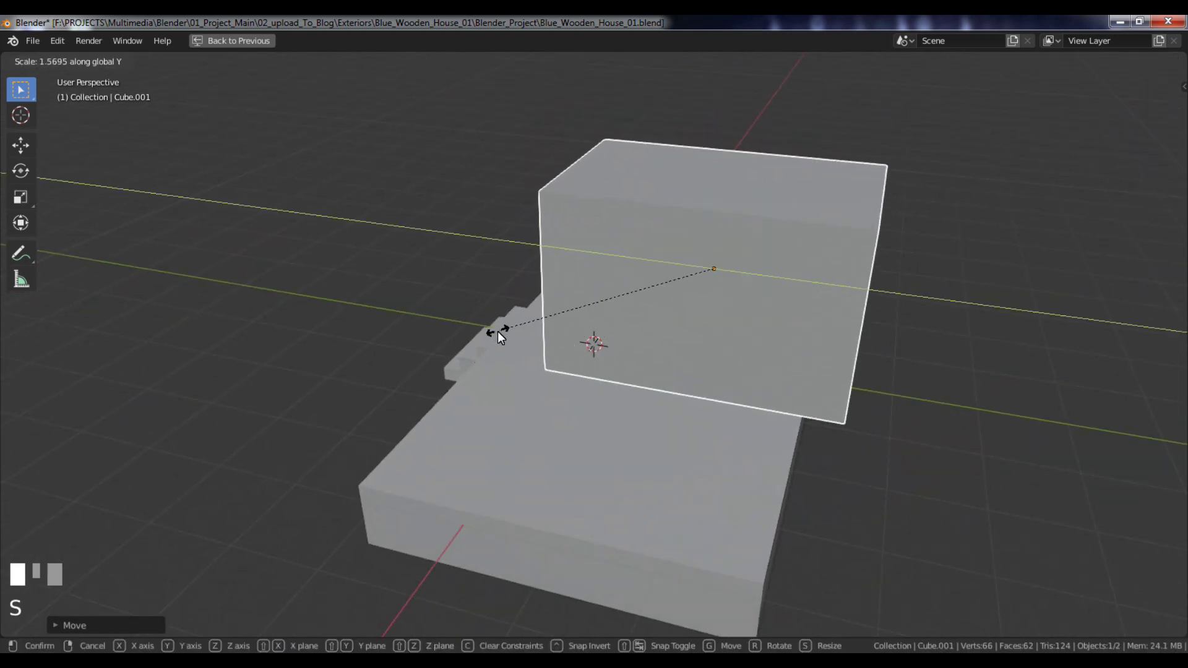
{"action": "left_click", "coordinate": [532, 342]}
{"action": "key", "text": "ctrl+z"}
Deepen the house cube by moving its back face along Y past the platform's back edge
{"action": "key", "text": "Tab"}
{"action": "key", "text": "3"}
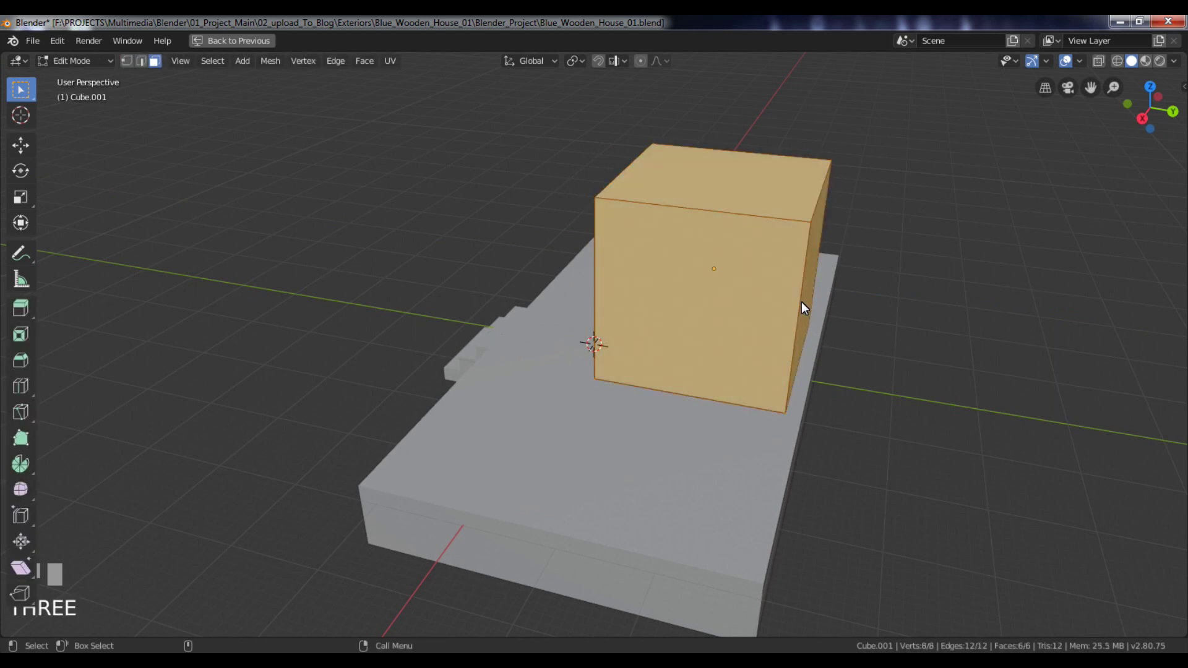
{"action": "left_click", "coordinate": [803, 303]}
{"action": "key", "text": "g"}
{"action": "key", "text": "y"}
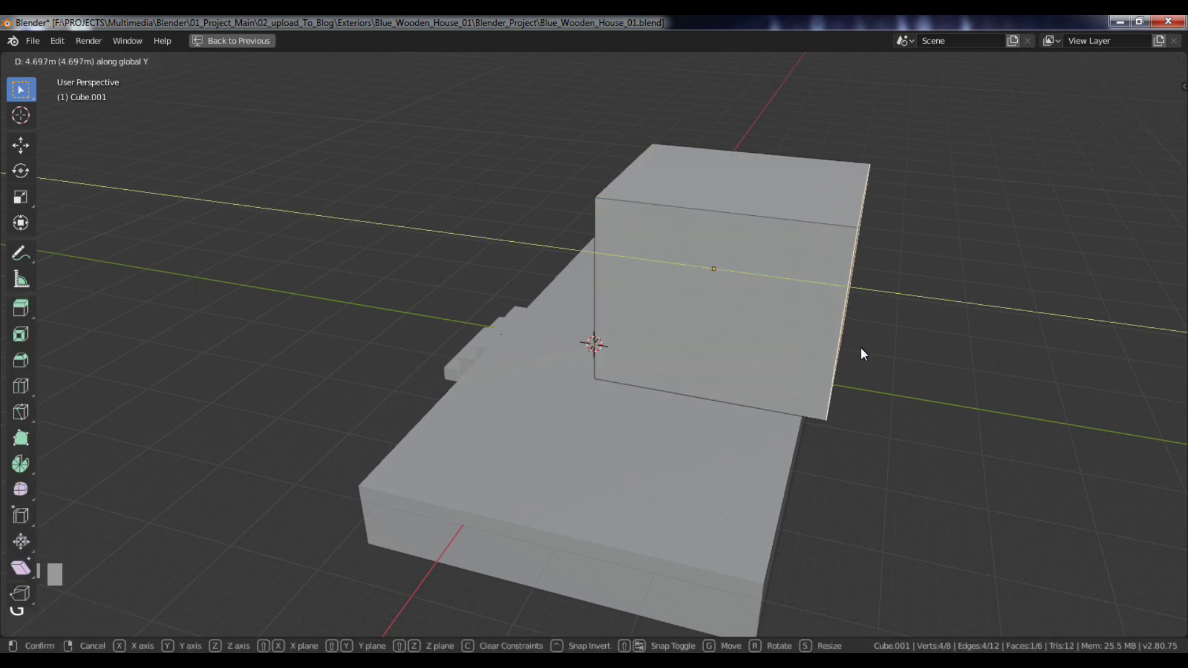
{"action": "left_click", "coordinate": [922, 359]}
Scale the house cube's two end faces apart along X until the body is about as wide as the platform
{"action": "left_click_drag", "start_coordinate": [730, 334], "coordinate": [978, 316], "text": "alt"}
{"action": "left_click", "coordinate": [494, 268]}
{"action": "left_click_drag", "start_coordinate": [737, 311], "coordinate": [766, 298], "text": "alt"}
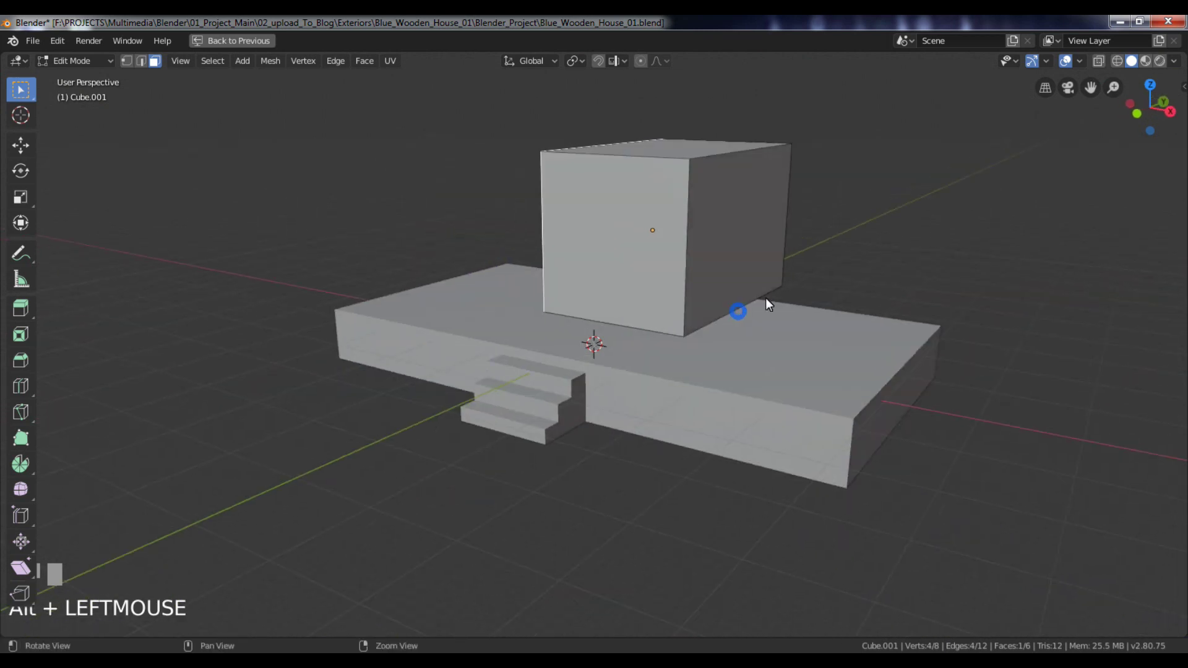
{"action": "left_click", "coordinate": [729, 260], "text": "shift"}
{"action": "left_click", "coordinate": [711, 243], "text": "shift"}
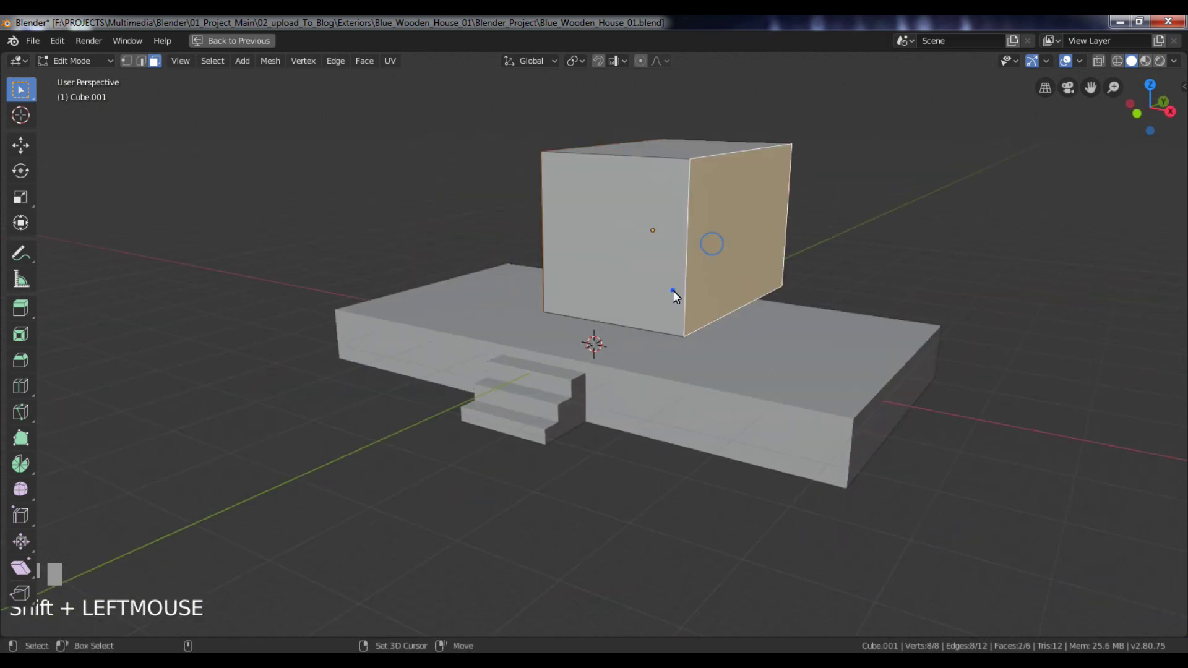
{"action": "left_click_drag", "start_coordinate": [673, 291], "coordinate": [745, 292], "text": "alt"}
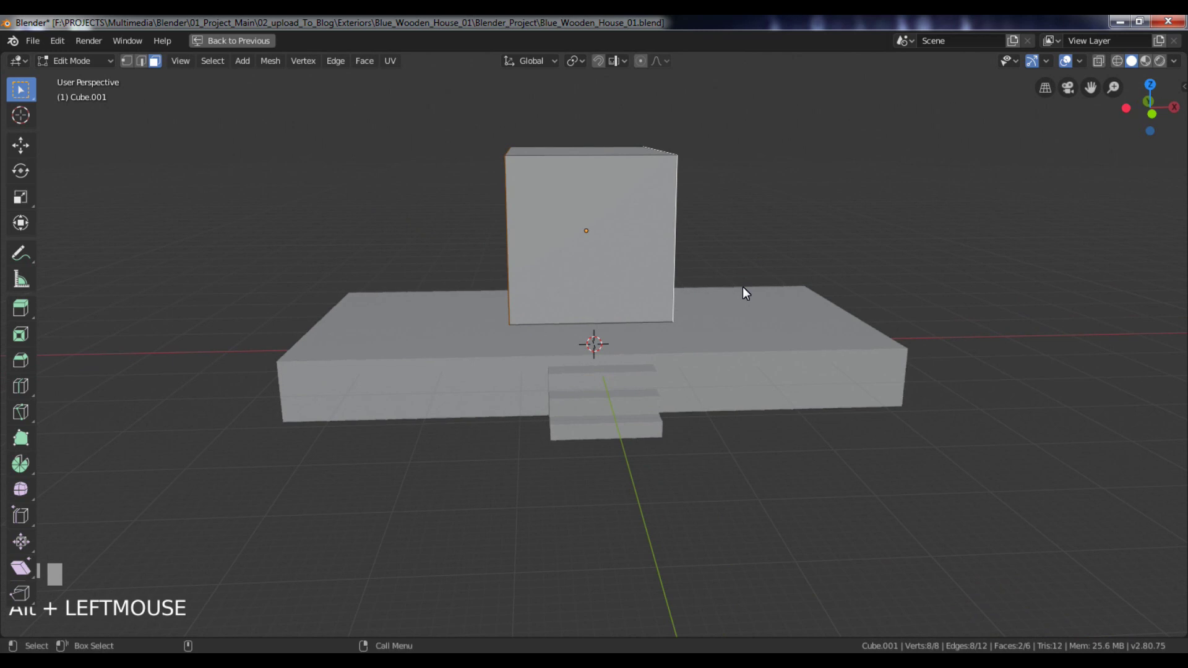
{"action": "key", "text": "s"}
{"action": "key", "text": "x"}
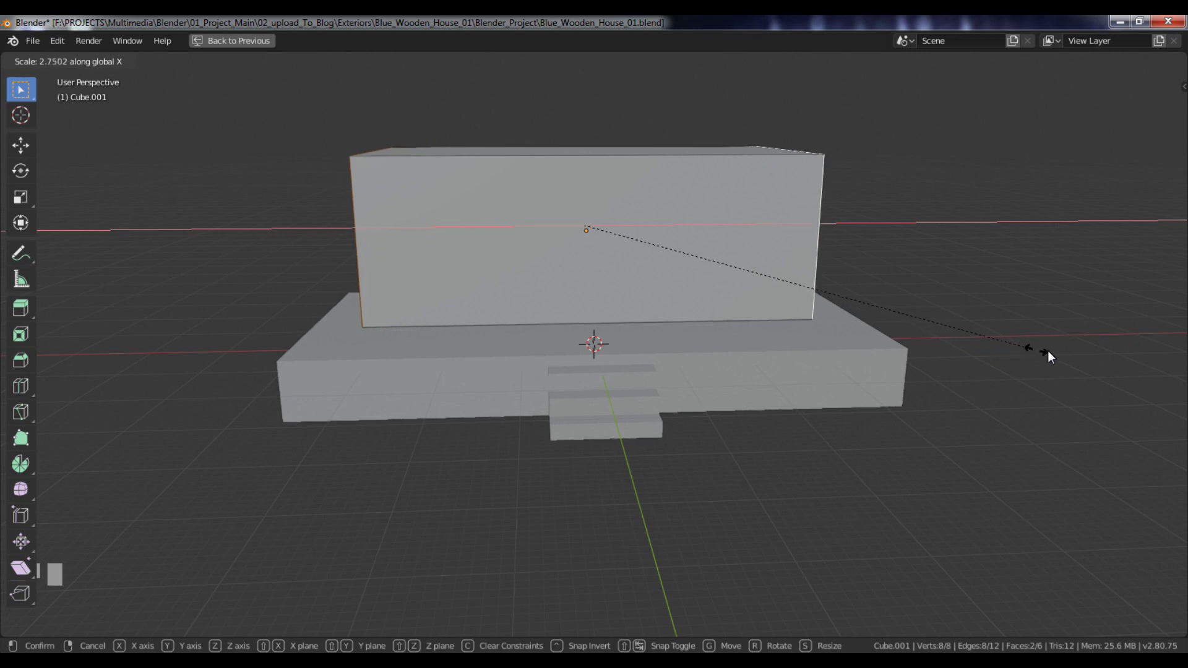
{"action": "left_click", "coordinate": [1138, 351]}
{"action": "key", "text": "KP_1"}
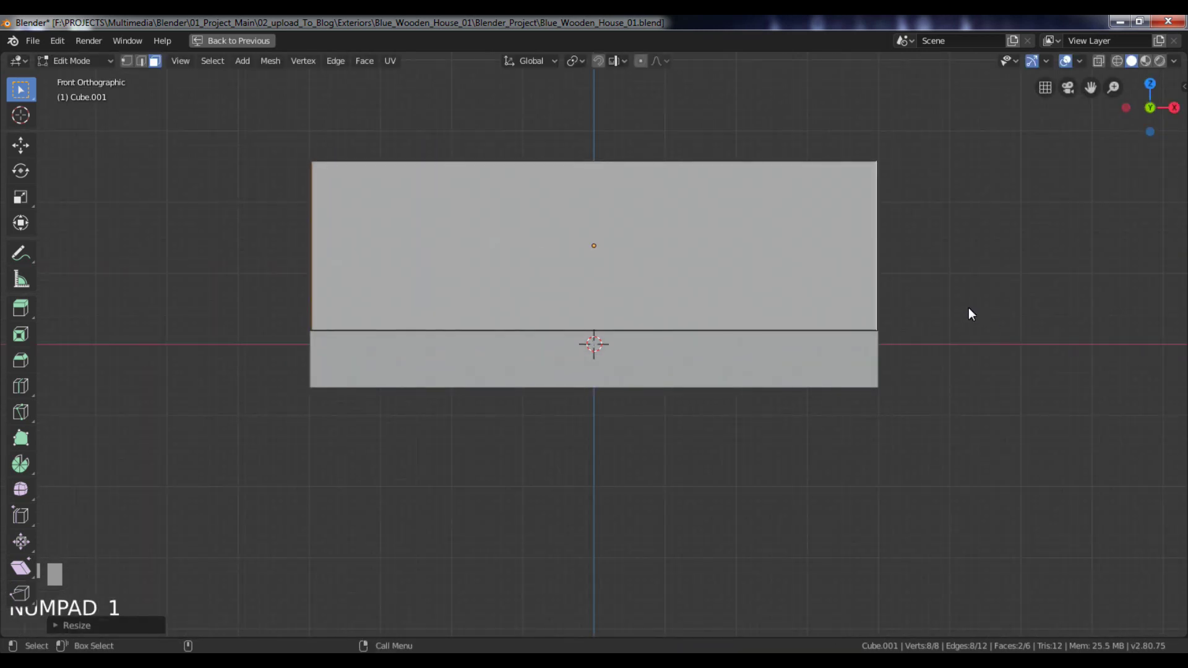
{"action": "scroll", "coordinate": [967, 307], "scroll_direction": "up", "scroll_amount": 1}
{"action": "left_click_drag", "start_coordinate": [973, 305], "coordinate": [866, 328], "text": "alt"}
{"action": "scroll", "coordinate": [867, 328], "scroll_direction": "down", "scroll_amount": 3}
{"action": "key", "text": "Tab"}
Extend the platform by moving its back faces along Y until they reach the rear of the house body
{"action": "left_click_drag", "start_coordinate": [773, 436], "coordinate": [723, 424], "text": "alt"}
{"action": "left_click", "coordinate": [722, 425]}
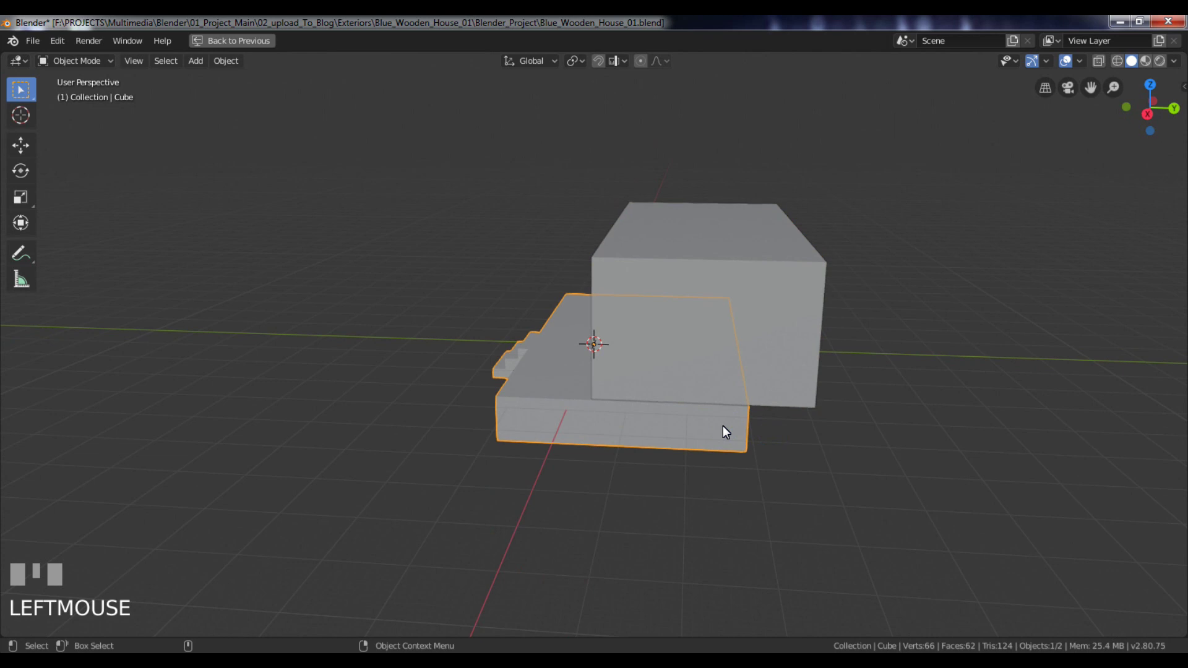
{"action": "key", "text": "KP_1"}
{"action": "key", "text": "Tab"}
{"action": "left_click_drag", "start_coordinate": [767, 366], "coordinate": [733, 385], "text": "alt"}
{"action": "key", "text": "KP_3"}
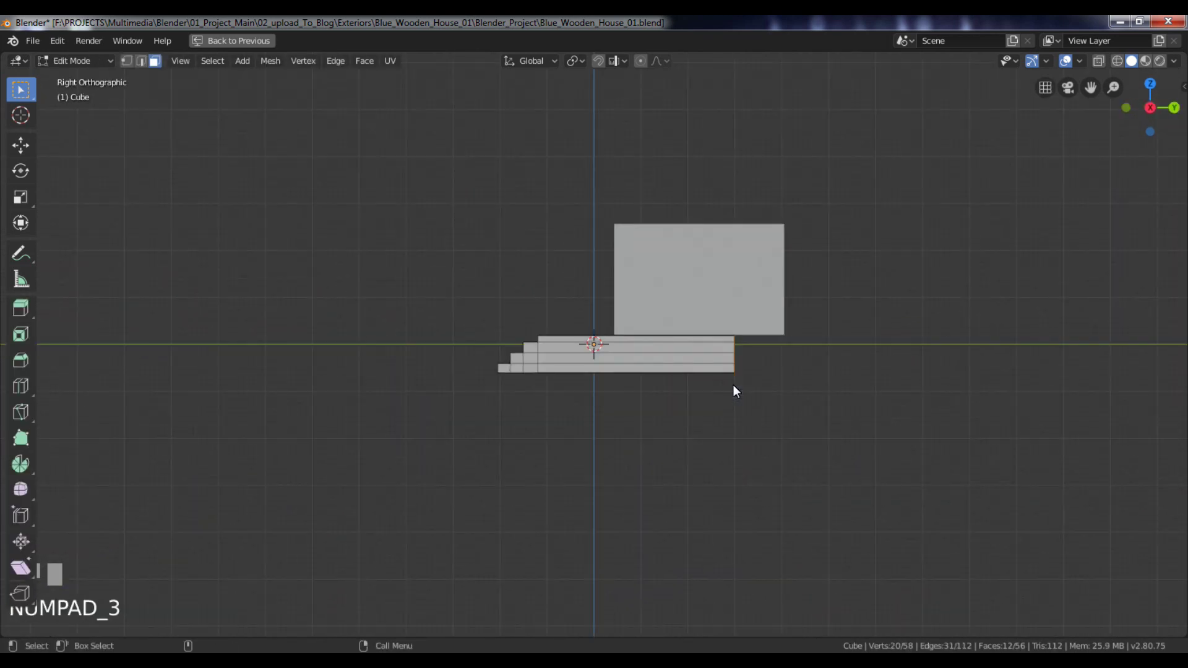
{"action": "key", "text": "g"}
{"action": "key", "text": "y"}
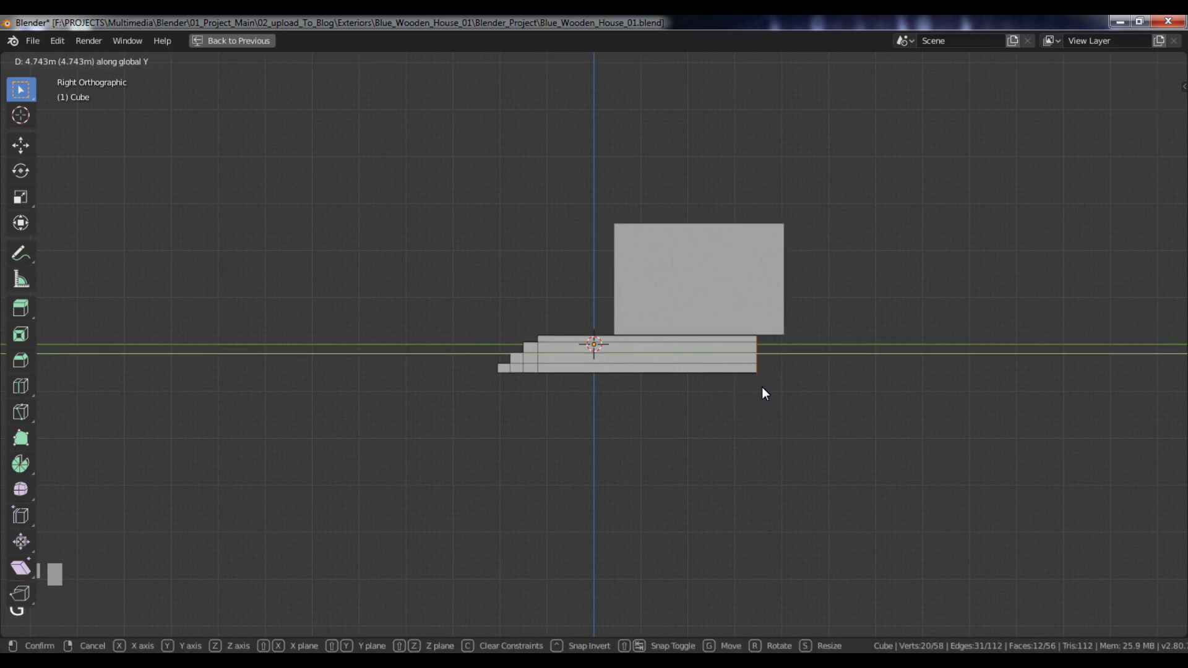
{"action": "left_click", "coordinate": [795, 391]}
{"action": "left_click_drag", "start_coordinate": [795, 392], "coordinate": [839, 384], "text": "alt"}
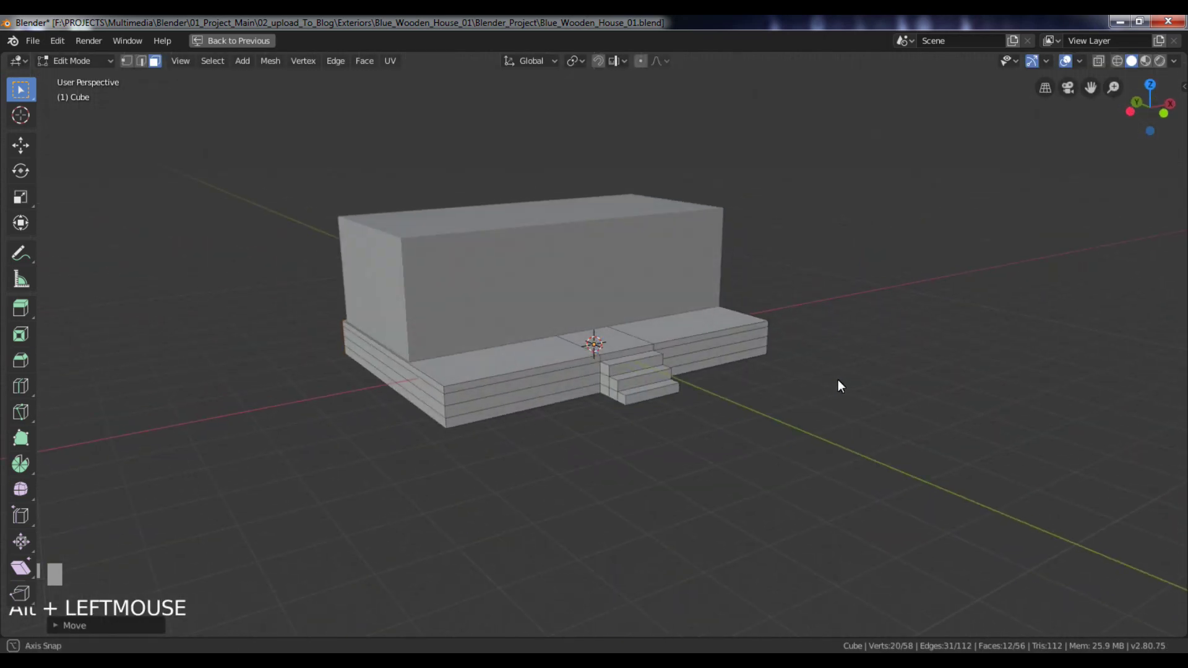
{"action": "key", "text": "Tab"}
Isolate the house body in local view, facing its front wall
{"action": "right_click_drag", "start_coordinate": [592, 284], "coordinate": [626, 359], "text": "alt"}
{"action": "middle_click_drag", "start_coordinate": [625, 358], "coordinate": [623, 396], "text": "alt"}
{"action": "right_click_drag", "start_coordinate": [622, 395], "coordinate": [592, 371], "text": "alt"}
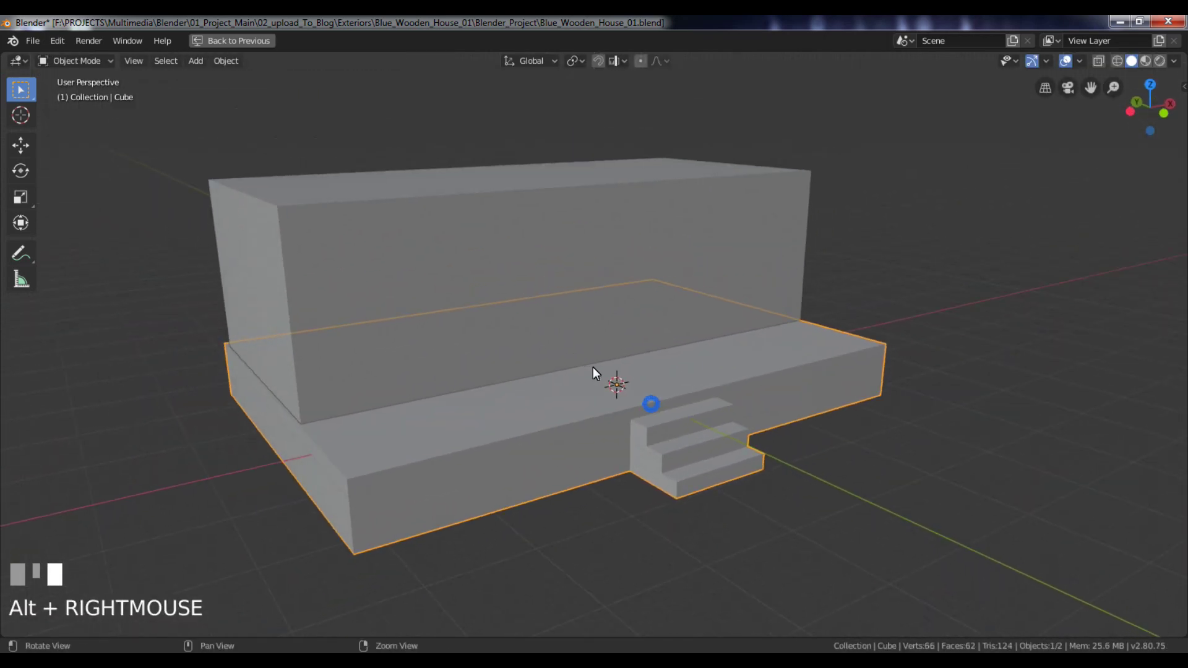
{"action": "left_click_drag", "start_coordinate": [593, 371], "coordinate": [554, 278], "text": "alt"}
{"action": "left_click", "coordinate": [551, 268]}
{"action": "left_click_drag", "start_coordinate": [615, 308], "coordinate": [560, 289], "text": "alt"}
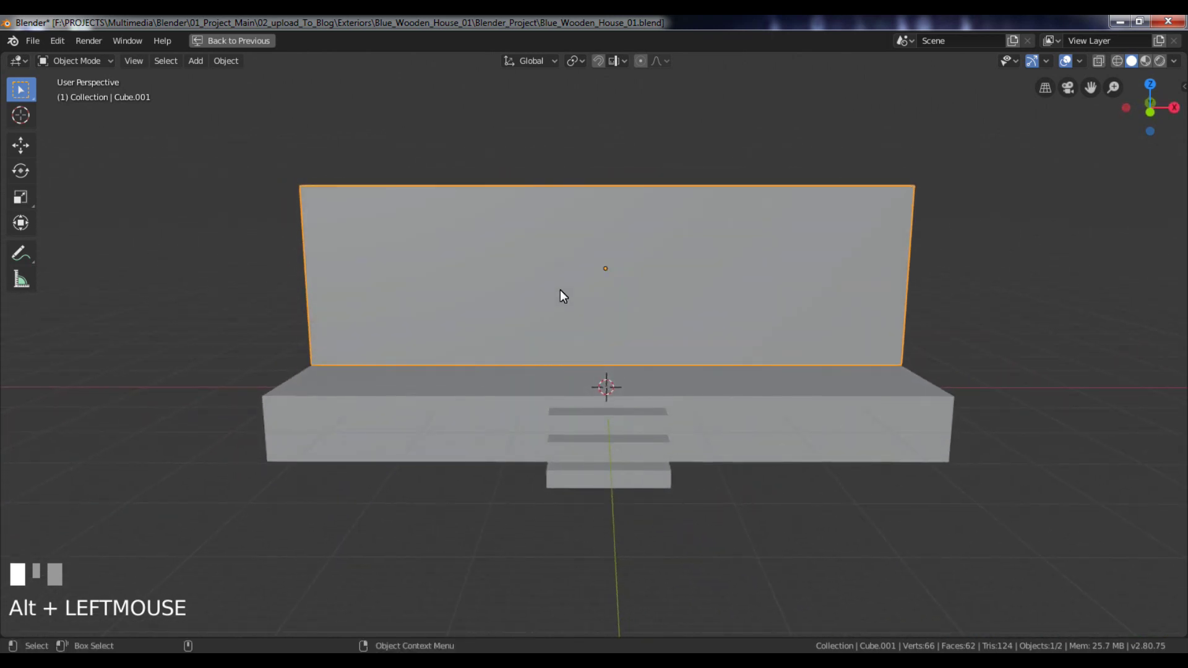
{"action": "key", "text": "slash"}
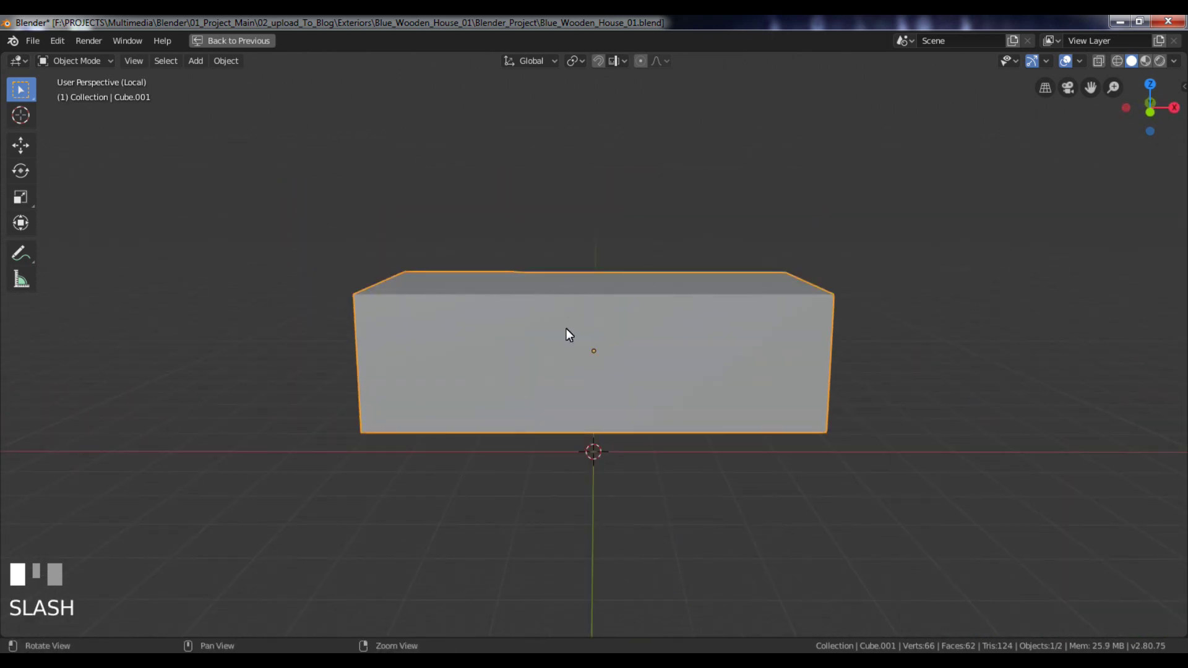
{"action": "left_click_drag", "start_coordinate": [565, 332], "coordinate": [554, 302], "text": "alt"}
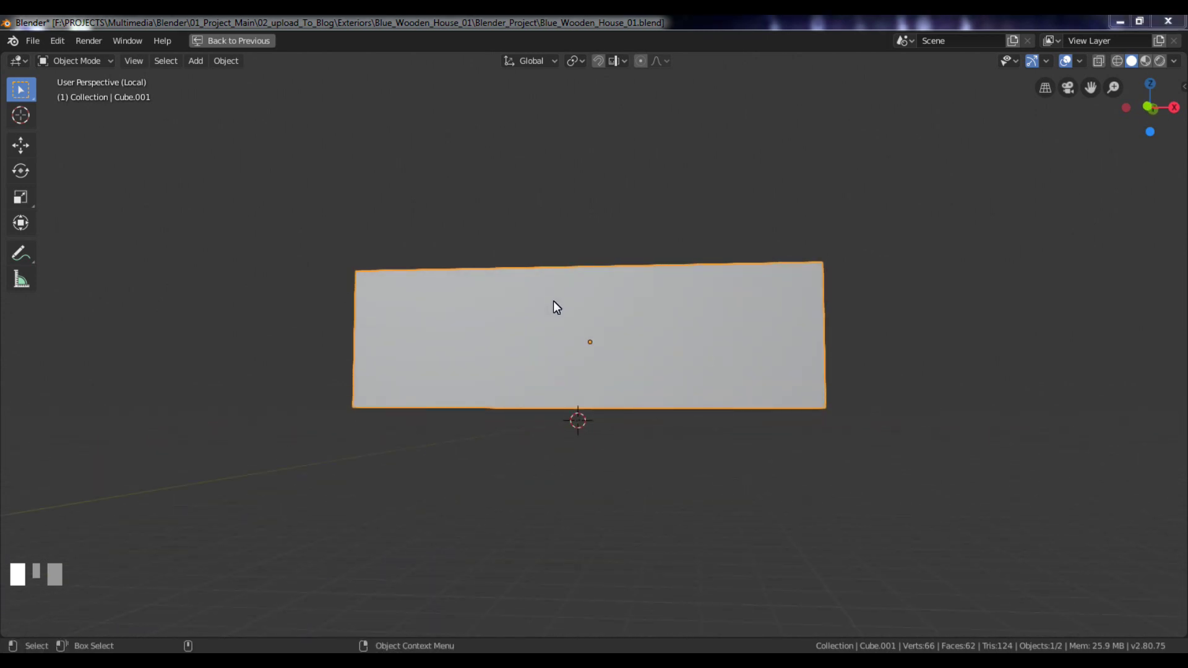
{"action": "left_click_drag", "start_coordinate": [605, 318], "coordinate": [621, 326]}
{"action": "key", "text": "KP_1"}
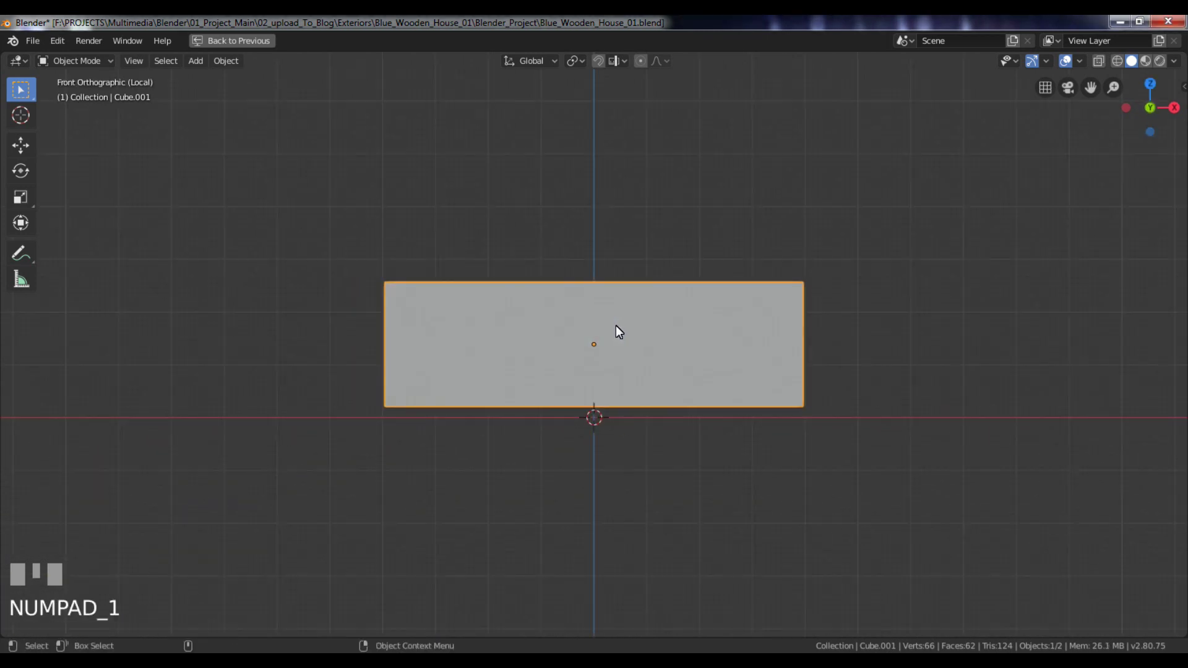
{"action": "left_click", "coordinate": [615, 325]}
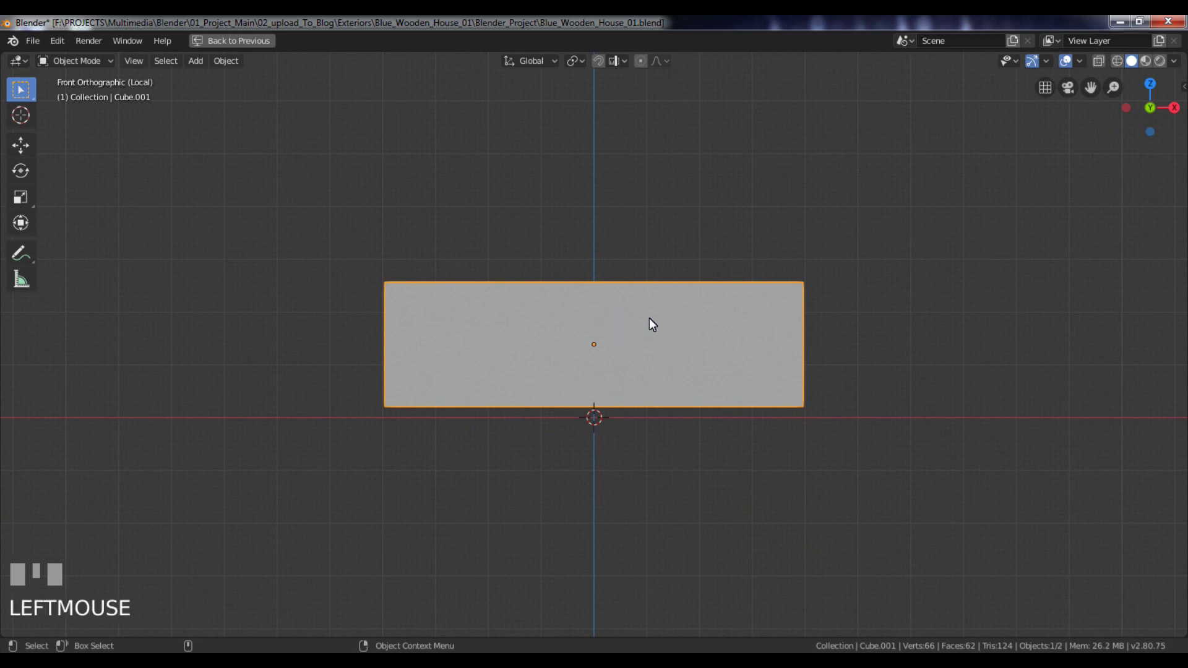
{"action": "key", "text": "ctrl+z"}
Add two vertical loop cuts across the house body and scale them apart along X by a factor of about 2
{"action": "key", "text": "ctrl+r"}
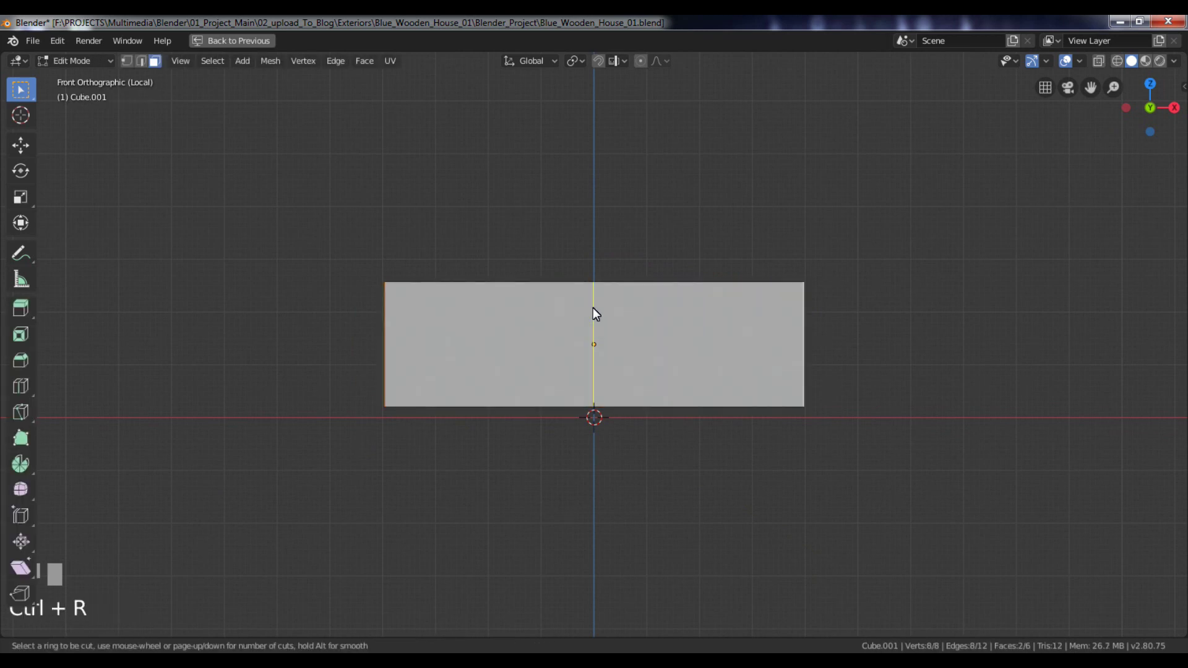
{"action": "scroll", "coordinate": [593, 308], "scroll_direction": "up", "scroll_amount": 1}
{"action": "left_click", "coordinate": [592, 307]}
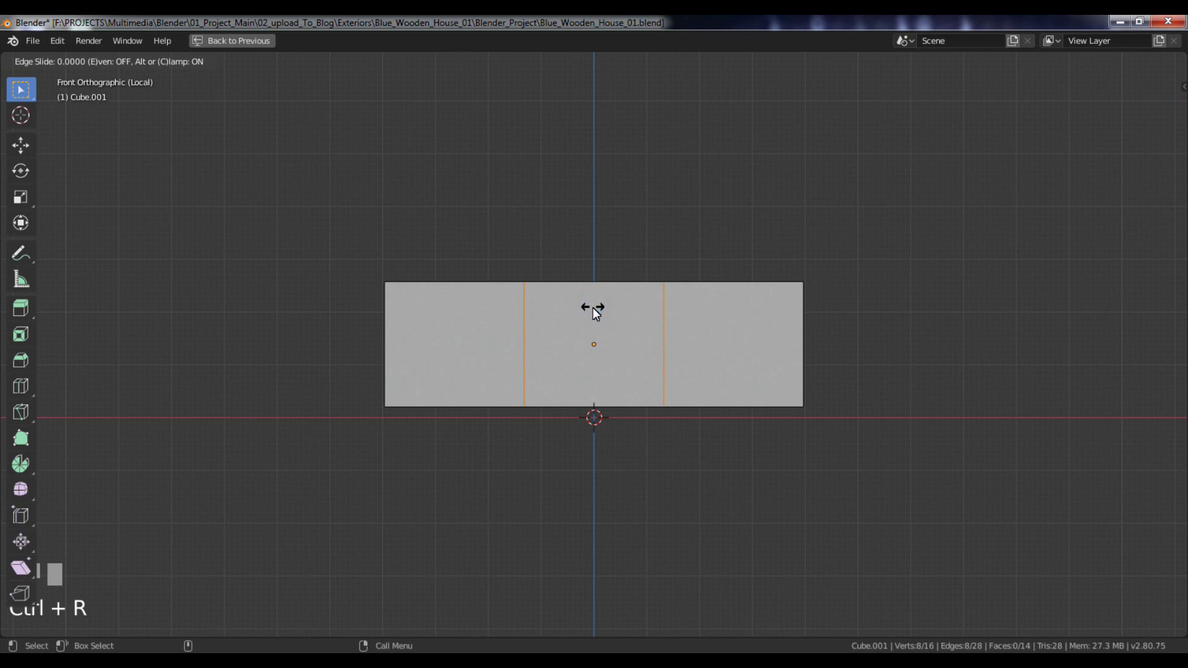
{"action": "right_click", "coordinate": [593, 307]}
{"action": "key", "text": "s"}
{"action": "key", "text": "x"}
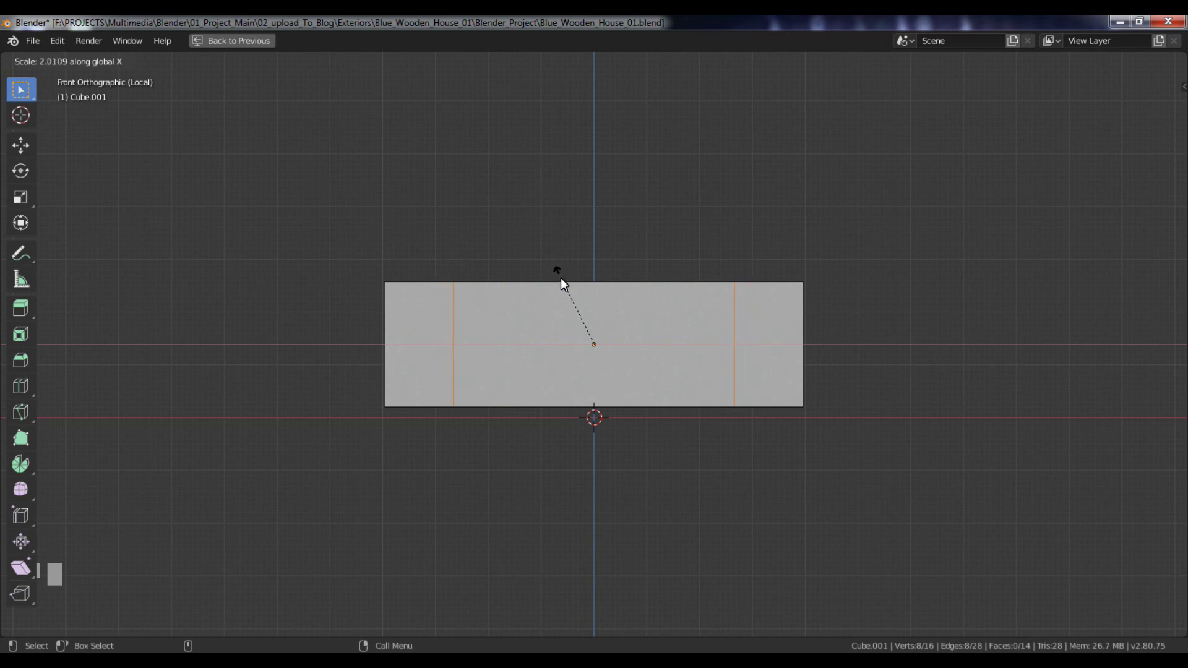
{"action": "left_click", "coordinate": [561, 279]}
Add two vertical loop cuts in the middle section and spread them along X until the four outer panels are about equally wide
{"action": "key", "text": "ctrl+r"}
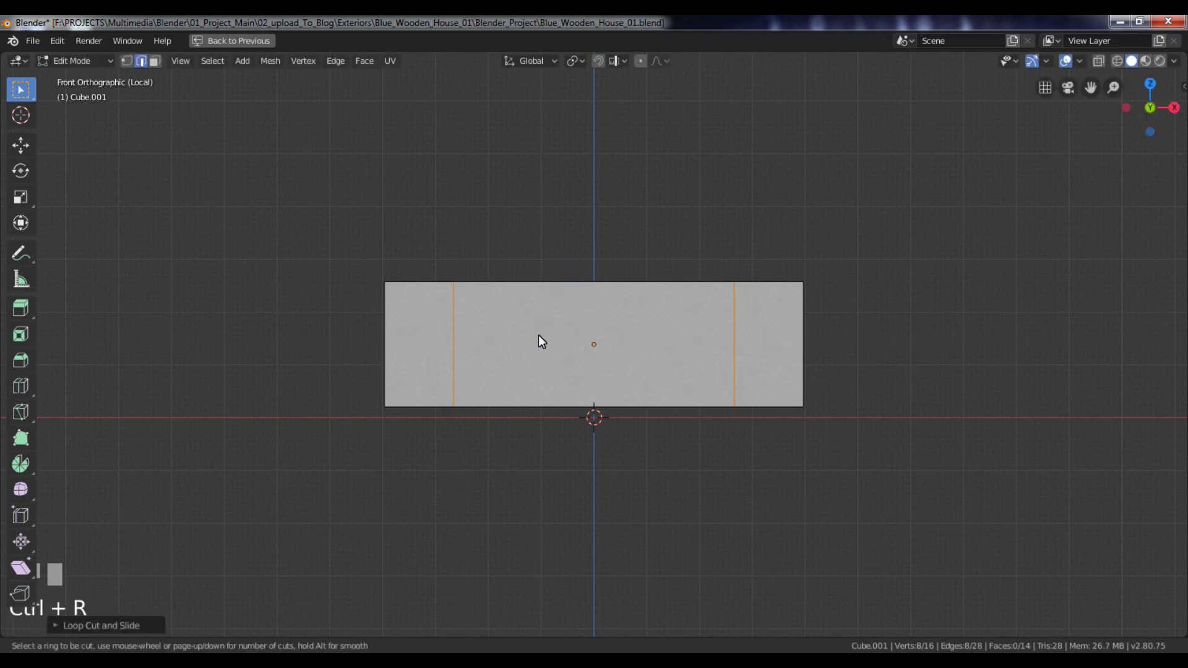
{"action": "scroll", "coordinate": [592, 295], "scroll_direction": "up", "scroll_amount": 1}
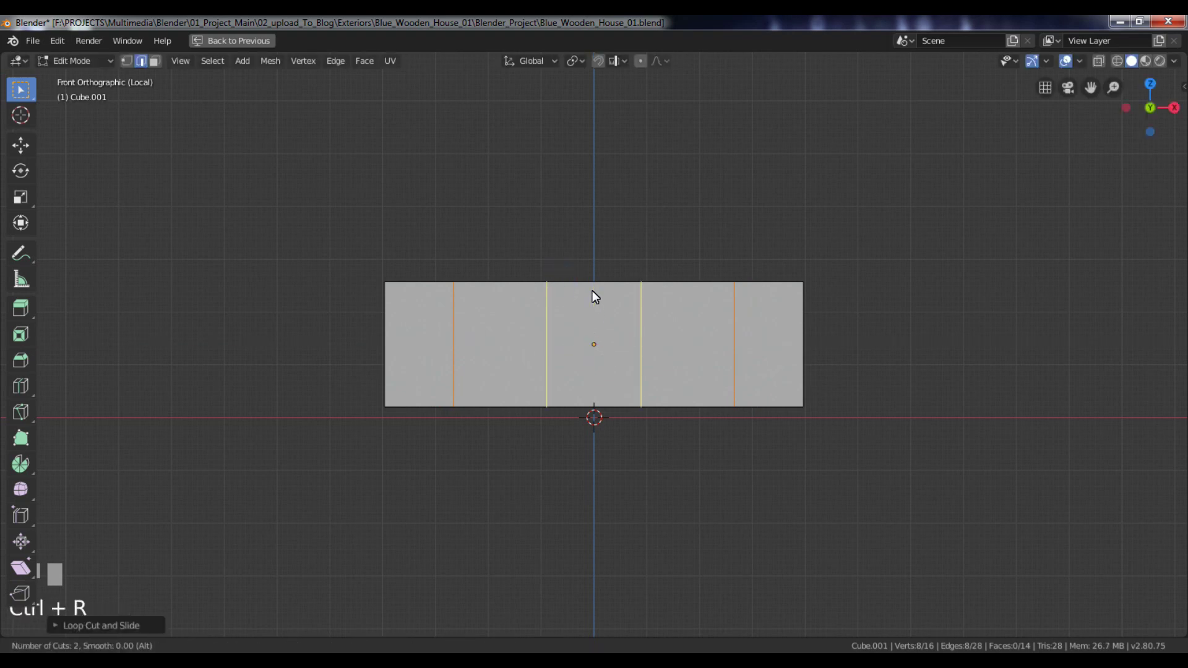
{"action": "left_click", "coordinate": [592, 290]}
{"action": "key", "text": "s"}
{"action": "key", "text": "x"}
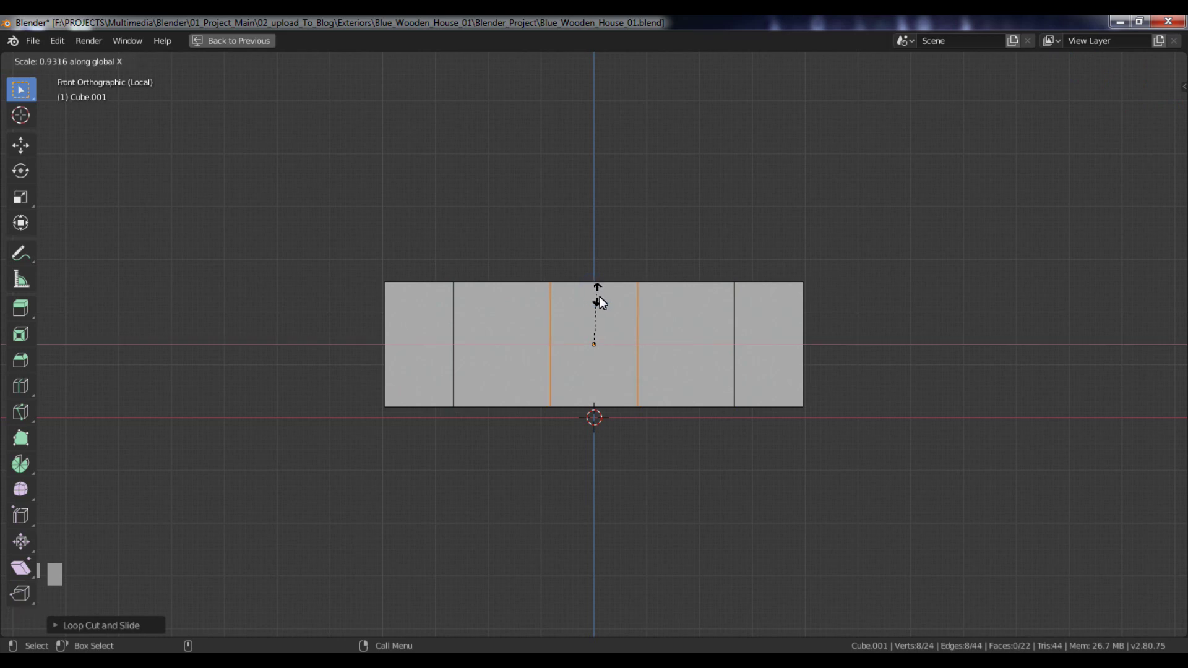
{"action": "left_click", "coordinate": [565, 262]}
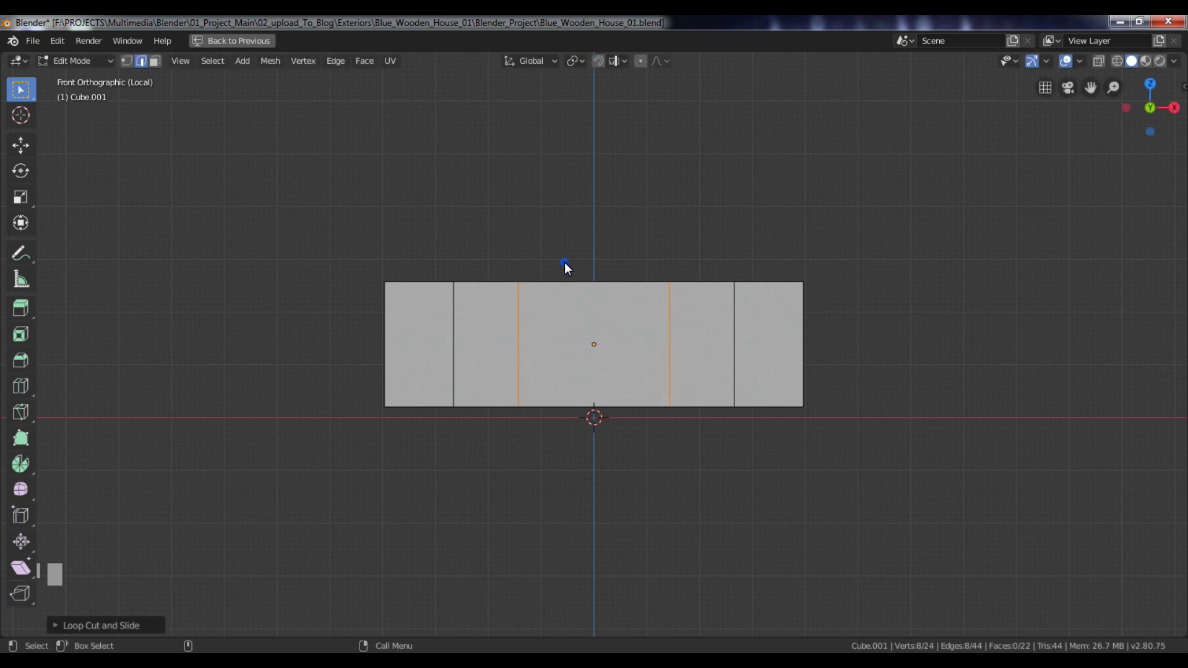
Check the loop cut positions against the platform and its steps in the full scene, and return to the isolated house body
{"action": "left_click_drag", "start_coordinate": [570, 315], "coordinate": [603, 328], "text": "alt"}
{"action": "key", "text": "Tab"}
{"action": "key", "text": "slash"}
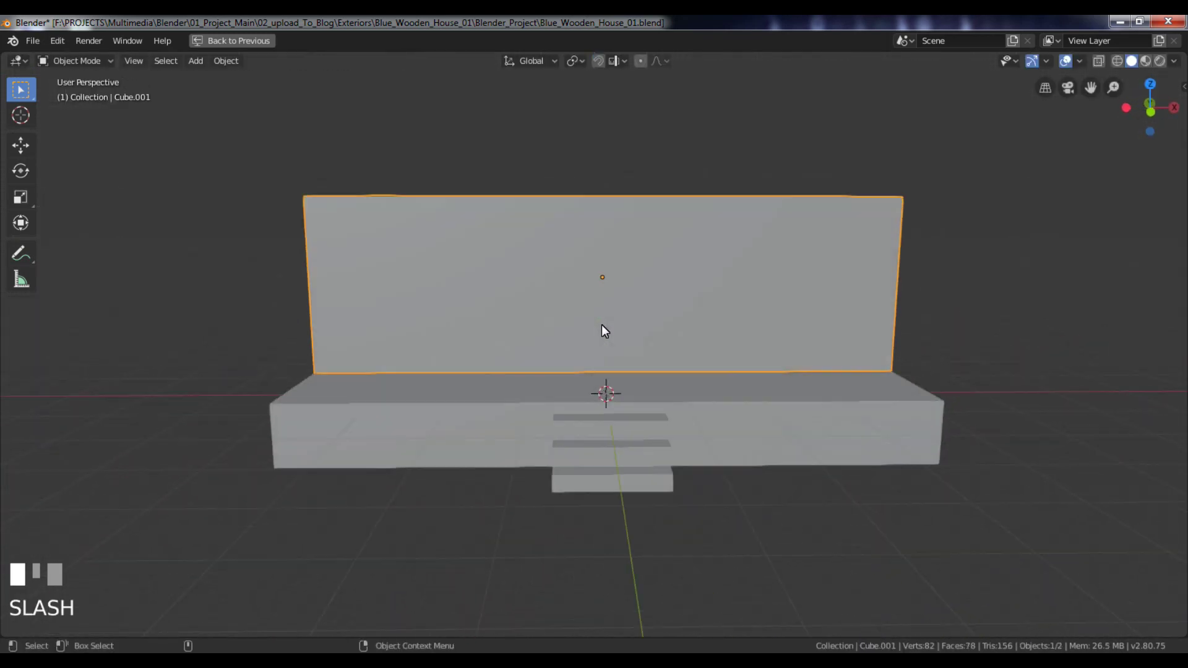
{"action": "key", "text": "Tab"}
{"action": "mouse_move", "coordinate": [603, 327]}
{"action": "left_mouse_down", "text": "alt"}
{"action": "mouse_move", "coordinate": [641, 332]}
{"action": "mouse_move", "coordinate": [584, 323]}
{"action": "left_mouse_up", "text": "alt"}
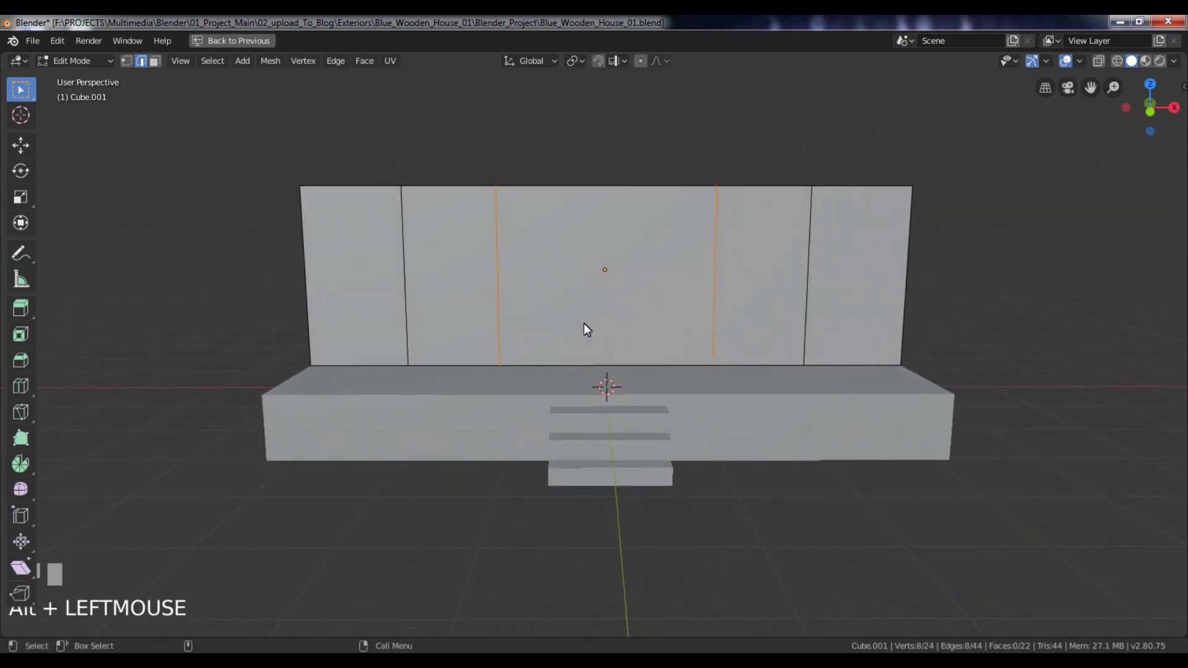
{"action": "key", "text": "slash"}
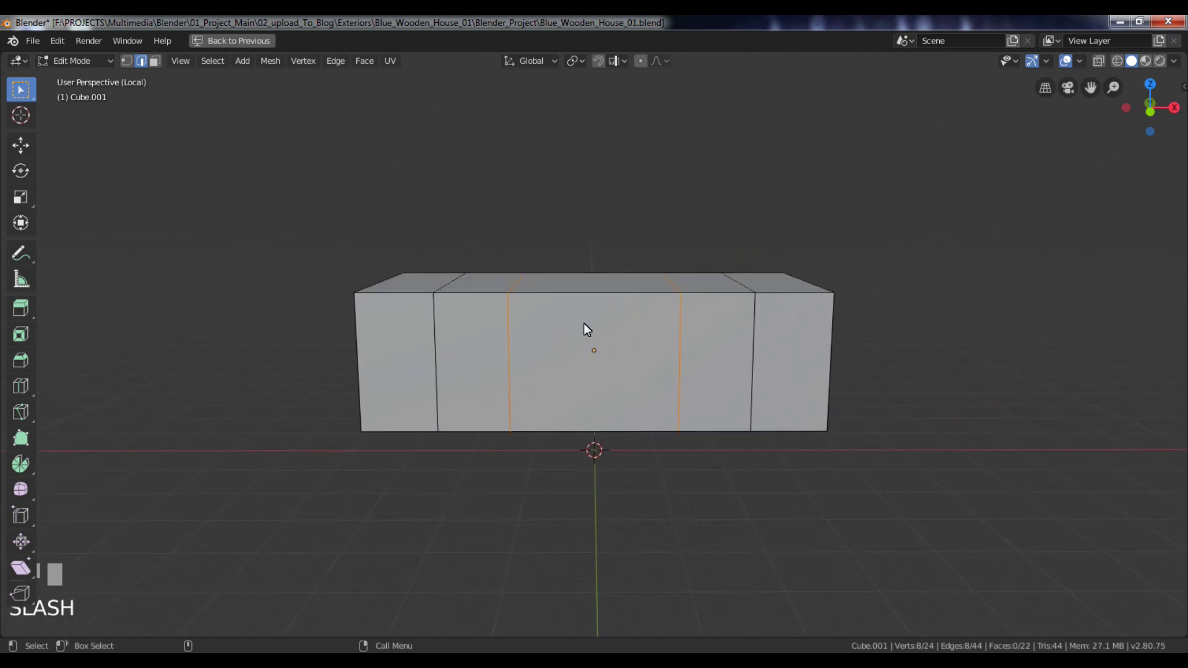
{"action": "left_click_drag", "start_coordinate": [583, 323], "coordinate": [579, 310], "text": "alt"}
{"action": "key", "text": "KP_1"}
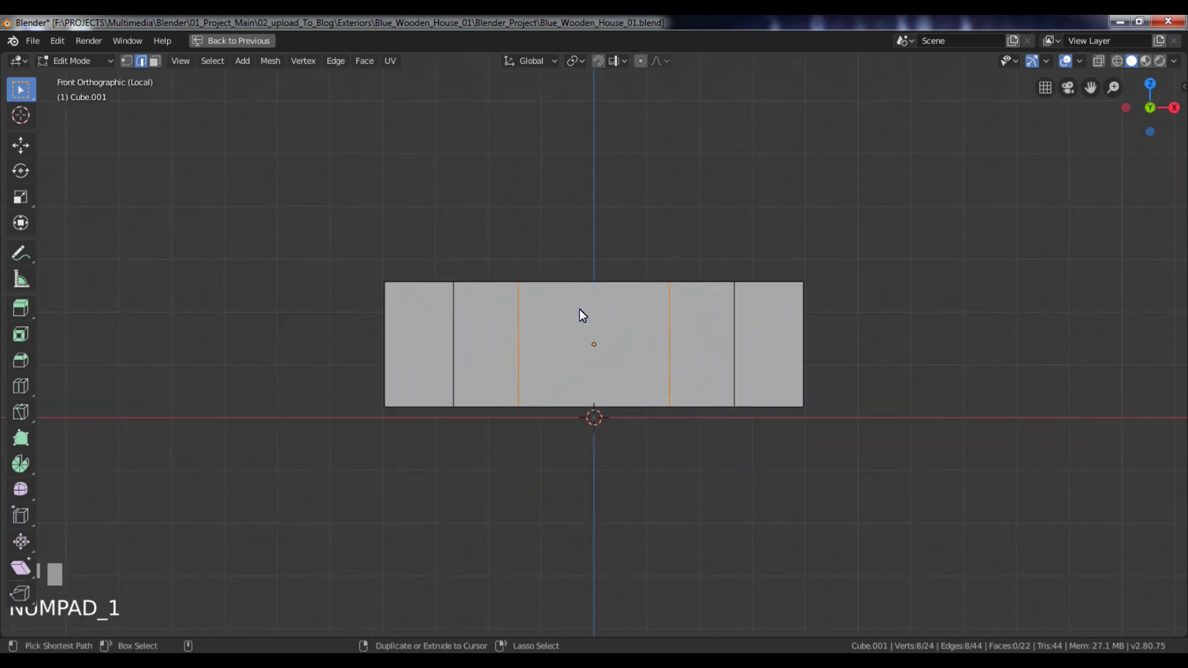
Add two more vertical loop cuts in the central panel and scale them apart along X by a factor of about 1.5
{"action": "key", "text": "ctrl+r"}
{"action": "scroll", "coordinate": [610, 403], "scroll_direction": "up", "scroll_amount": 1}
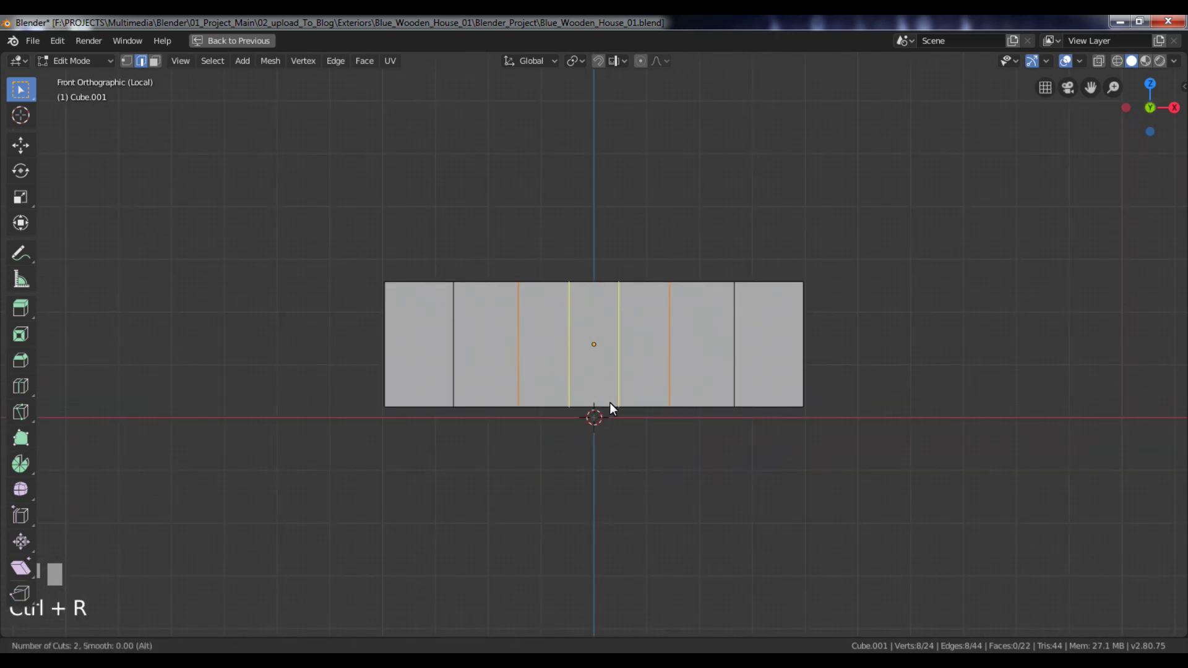
{"action": "left_click", "coordinate": [610, 403]}
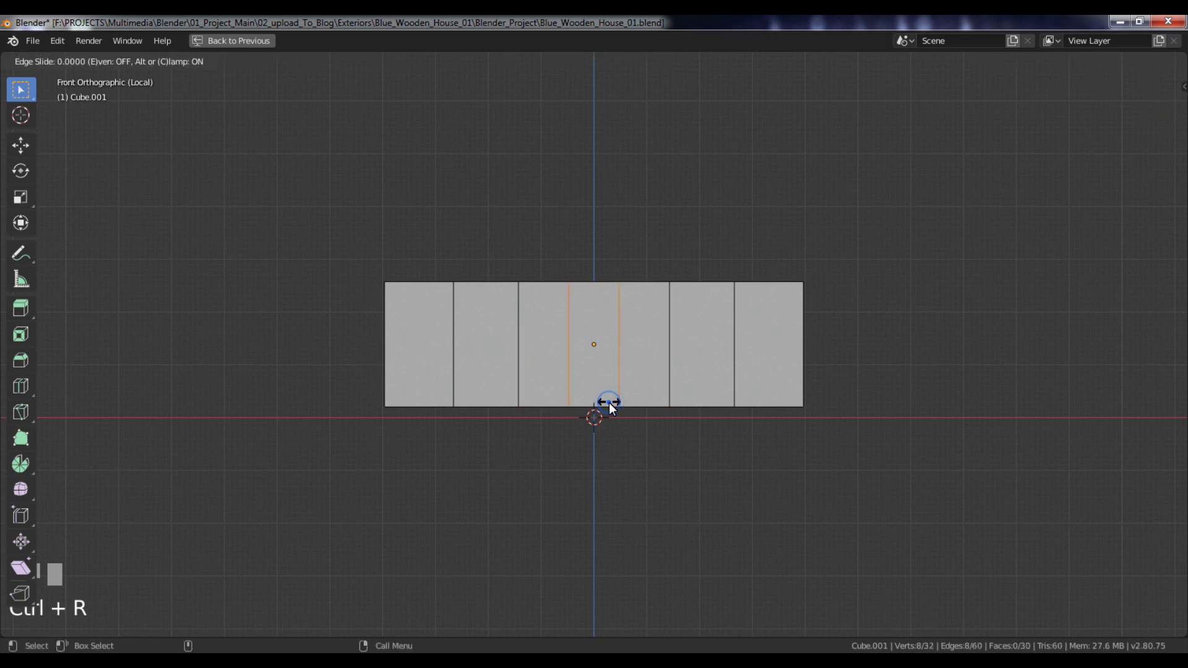
{"action": "right_click", "coordinate": [609, 402]}
{"action": "key", "text": "s"}
{"action": "key", "text": "x"}
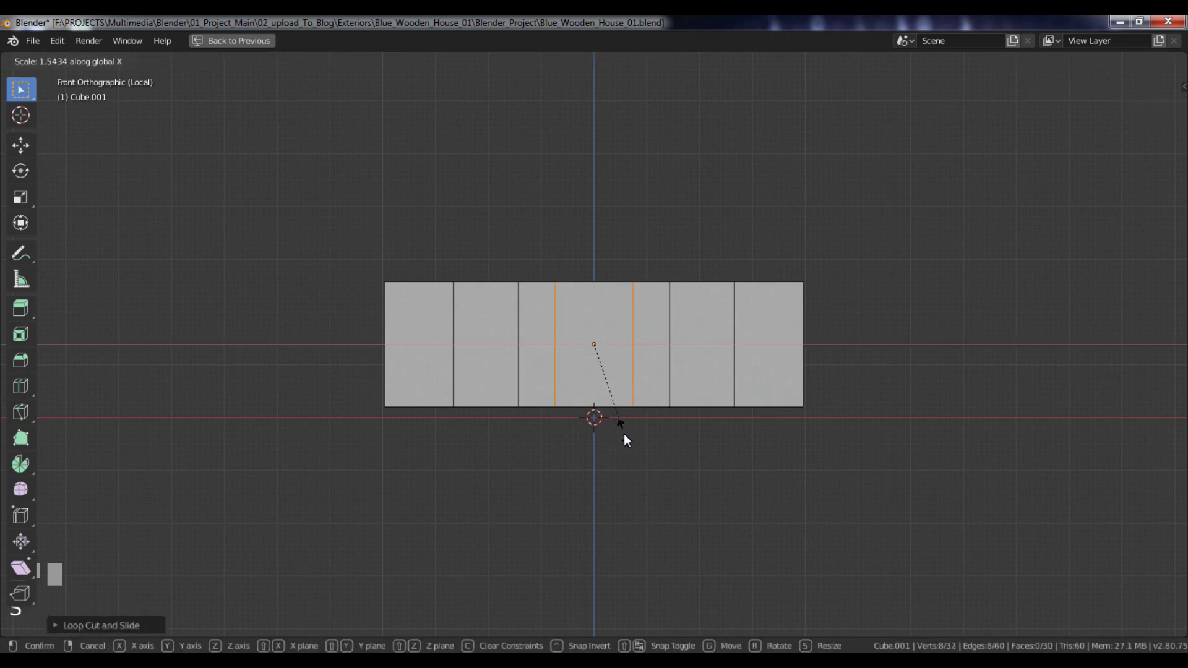
{"action": "left_click", "coordinate": [625, 436]}
{"action": "left_click_drag", "start_coordinate": [568, 371], "coordinate": [581, 391], "text": "alt"}
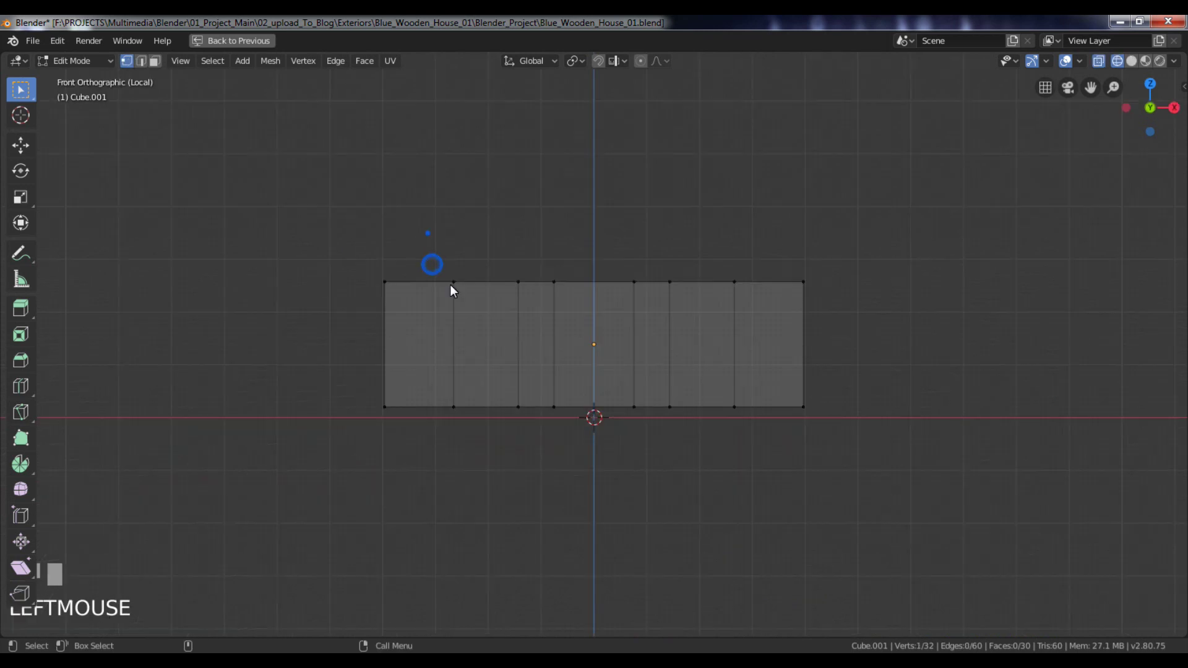
Move the left pair of inner loop cuts outward along X so their panel sits midway between the house corner and central panel
{"action": "left_click_drag", "start_coordinate": [427, 232], "coordinate": [530, 449]}
{"action": "key", "text": "g"}
{"action": "key", "text": "x"}
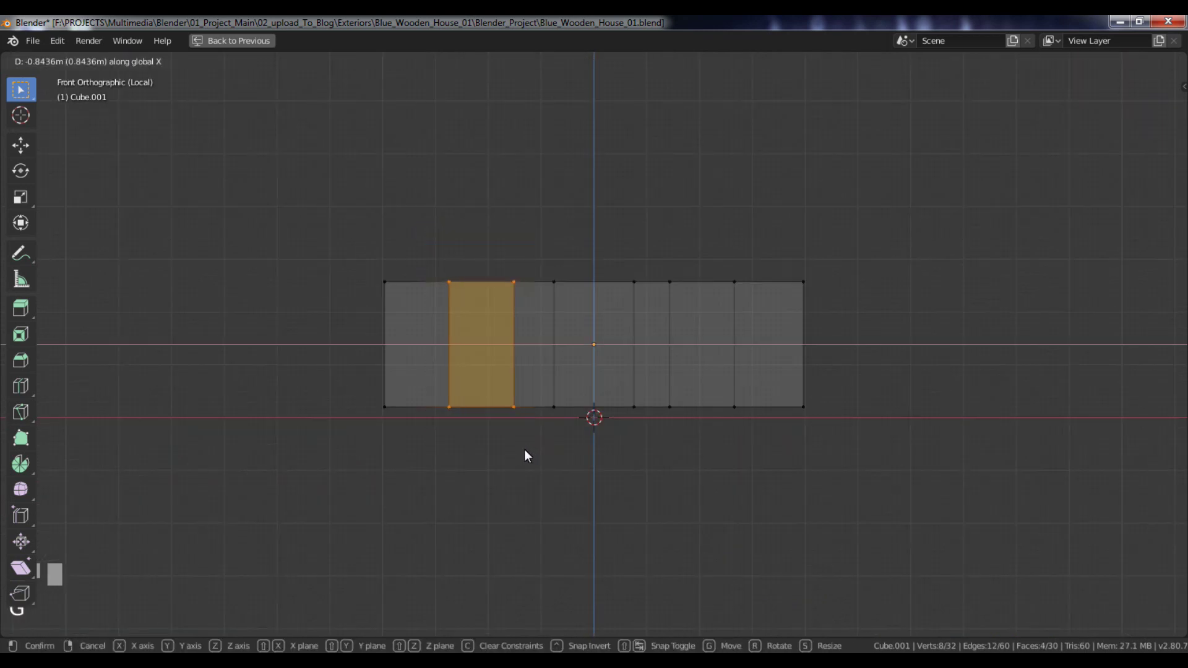
{"action": "left_click", "coordinate": [511, 448]}
Move the right pair of inner loop cuts outward along X by about 3.1 m, and return to solid shading
{"action": "left_click_drag", "start_coordinate": [657, 252], "coordinate": [749, 480]}
{"action": "key", "text": "g"}
{"action": "key", "text": "x"}
{"action": "key", "text": "x"}
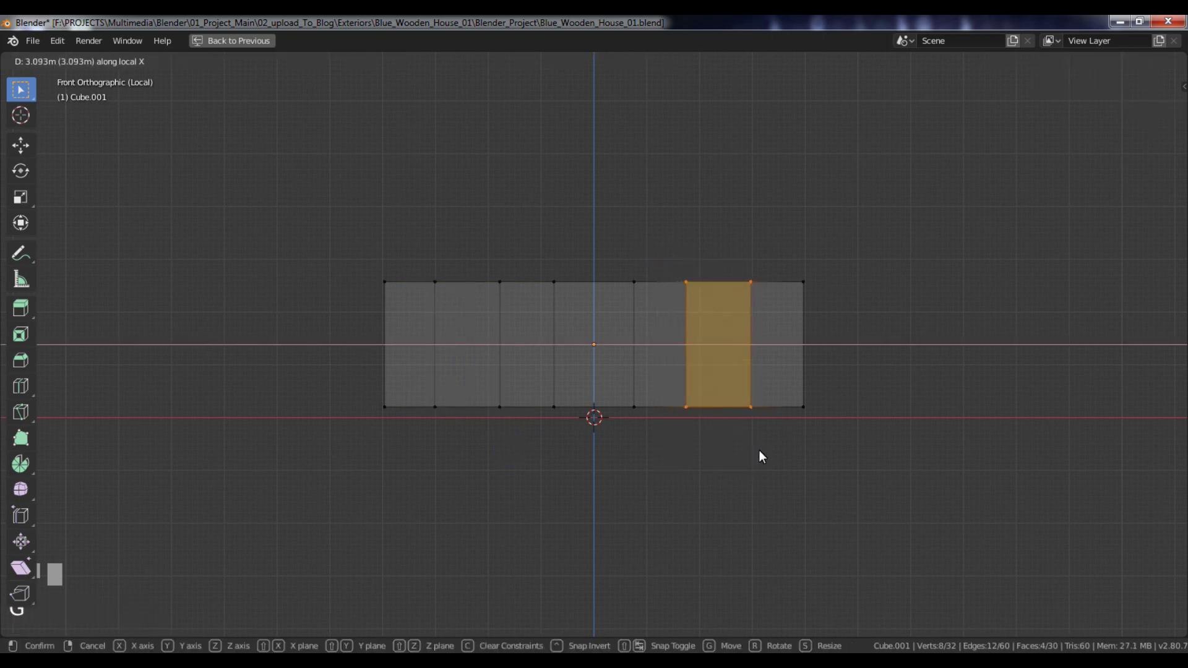
{"action": "left_click", "coordinate": [758, 450]}
{"action": "key", "text": "z"}
{"action": "left_click", "coordinate": [826, 440]}
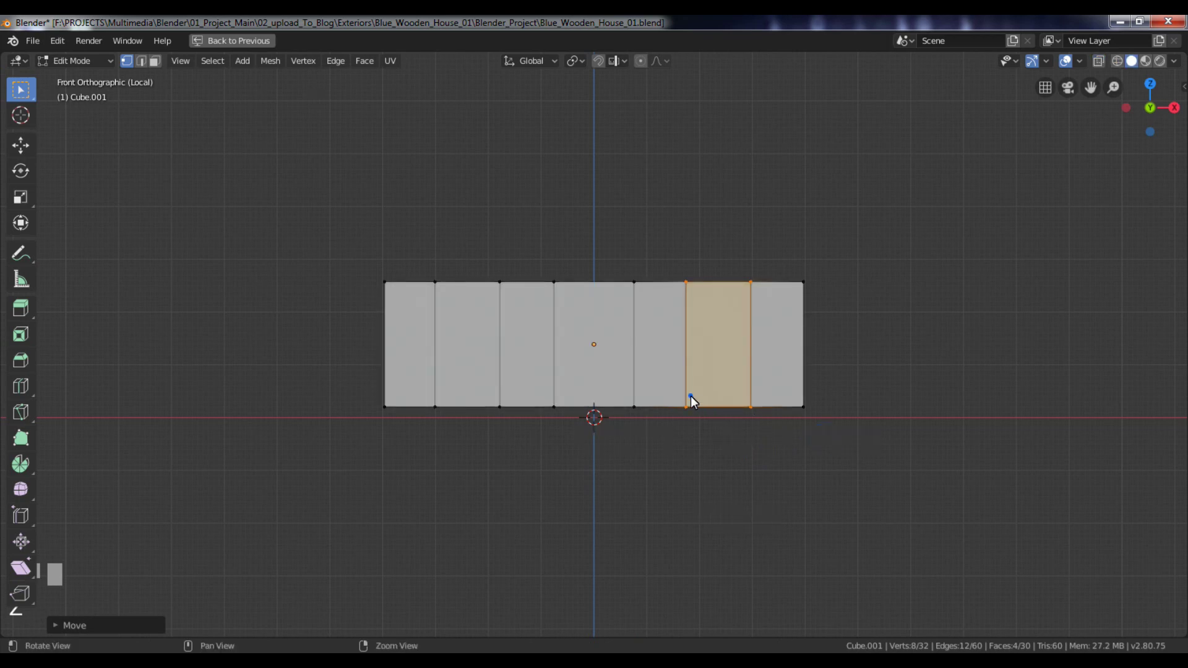
Leave the isolated view and check the wall panel divisions against the platform and its steps
{"action": "left_click_drag", "start_coordinate": [690, 396], "coordinate": [758, 434], "text": "alt"}
{"action": "key", "text": "Tab"}
{"action": "key", "text": "slash"}
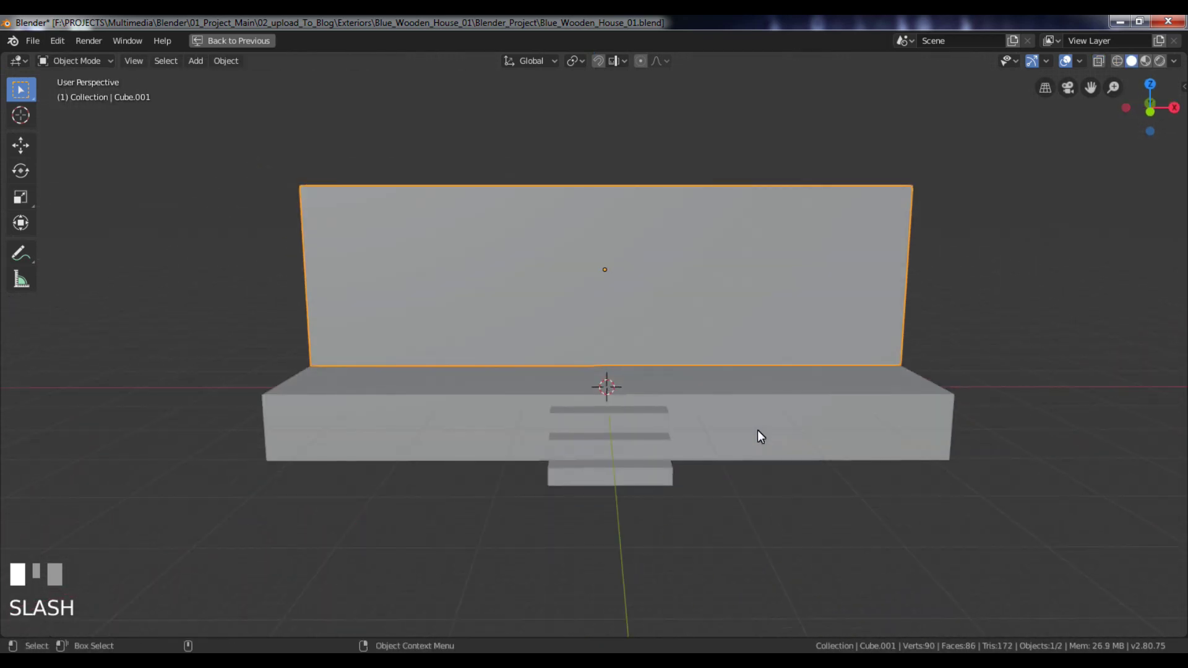
{"action": "key", "text": "Tab"}
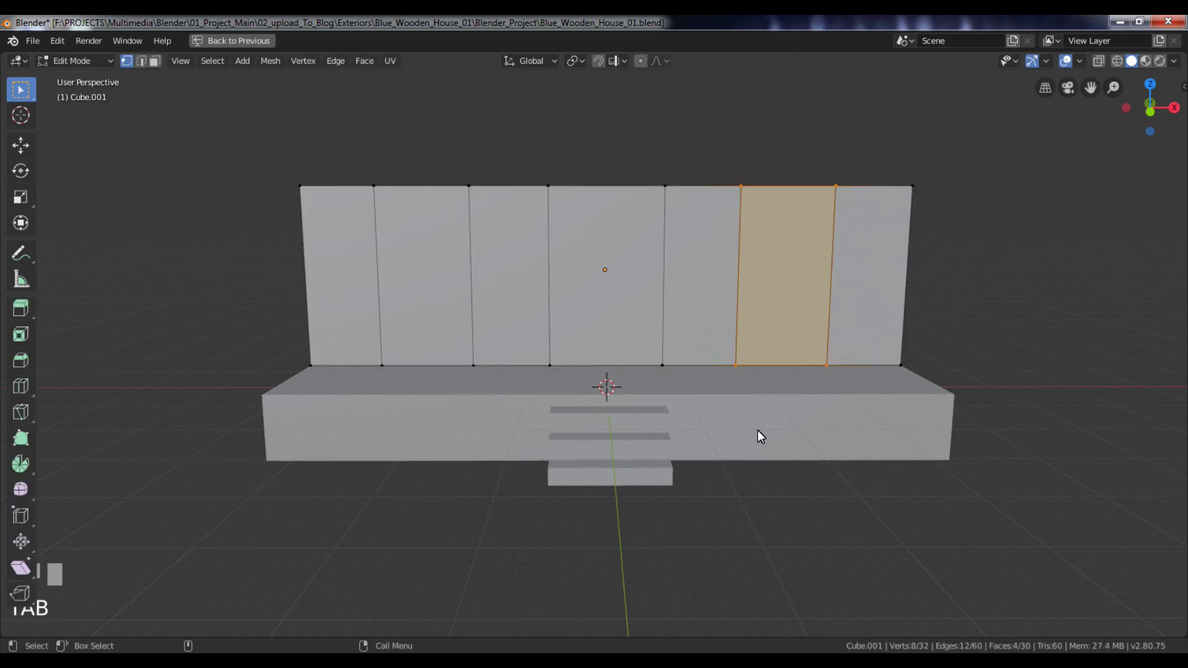
{"action": "right_click_drag", "start_coordinate": [760, 436], "coordinate": [700, 392], "text": "alt"}
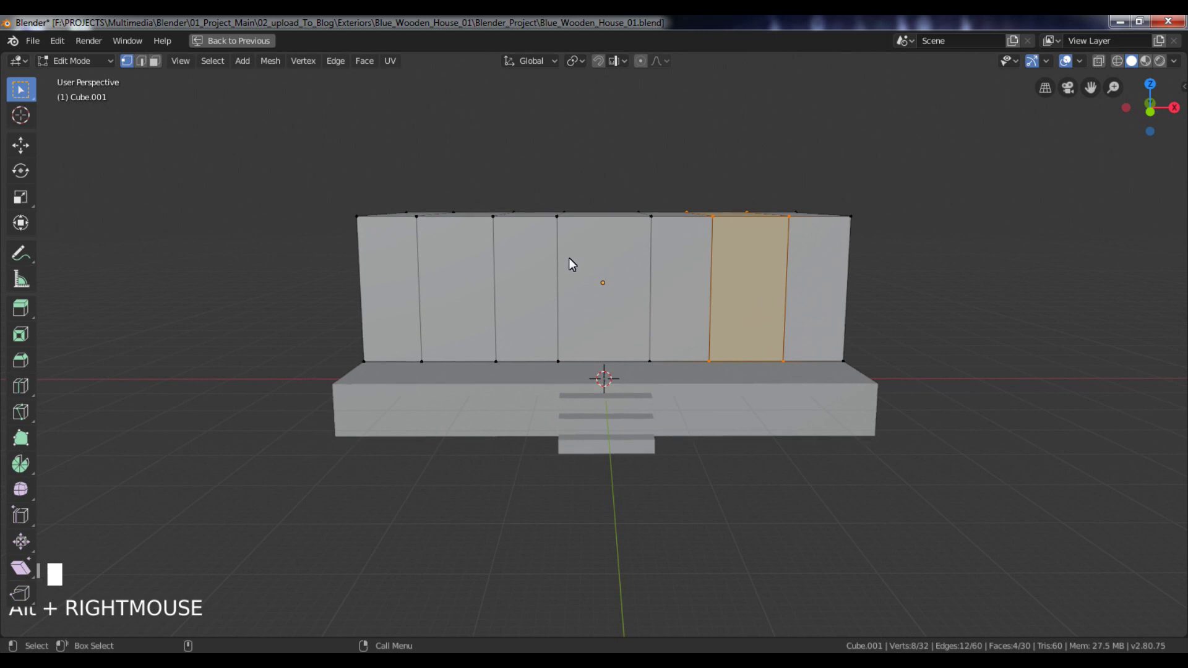
{"action": "mouse_move", "coordinate": [571, 265]}
{"action": "left_mouse_down", "text": "alt"}
{"action": "mouse_move", "coordinate": [626, 281]}
{"action": "mouse_move", "coordinate": [572, 278]}
{"action": "left_mouse_up", "text": "alt"}
{"action": "key", "text": "Tab"}
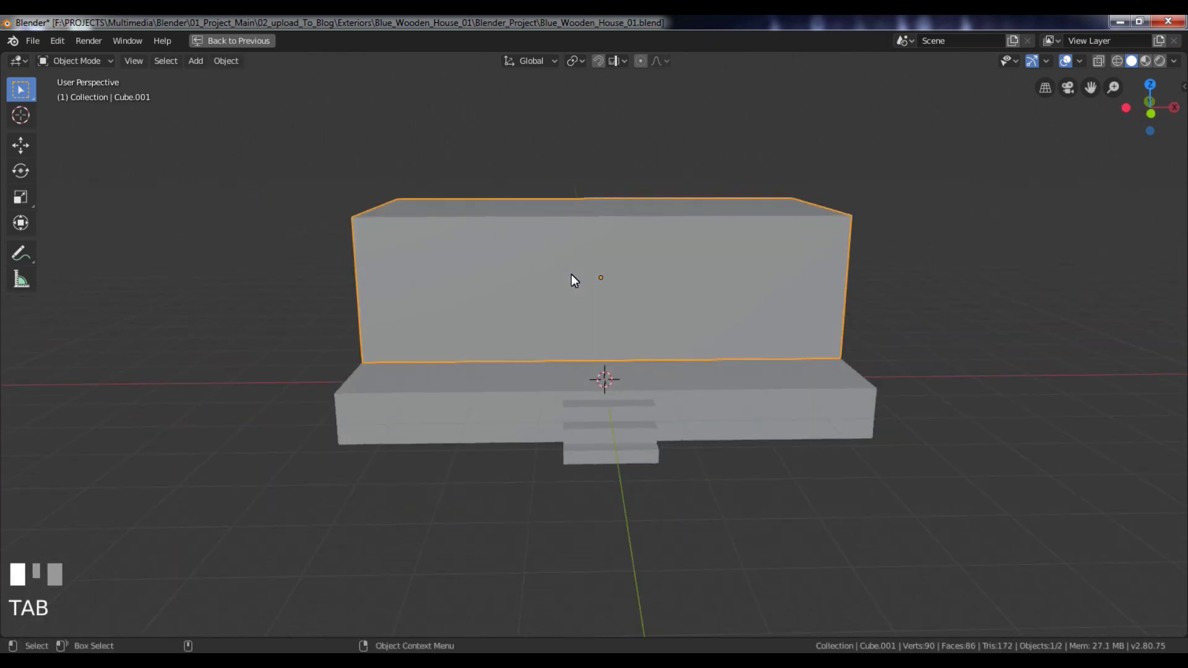
Try to widen the house body along X by a factor of about 1.2
{"action": "left_click", "coordinate": [570, 275]}
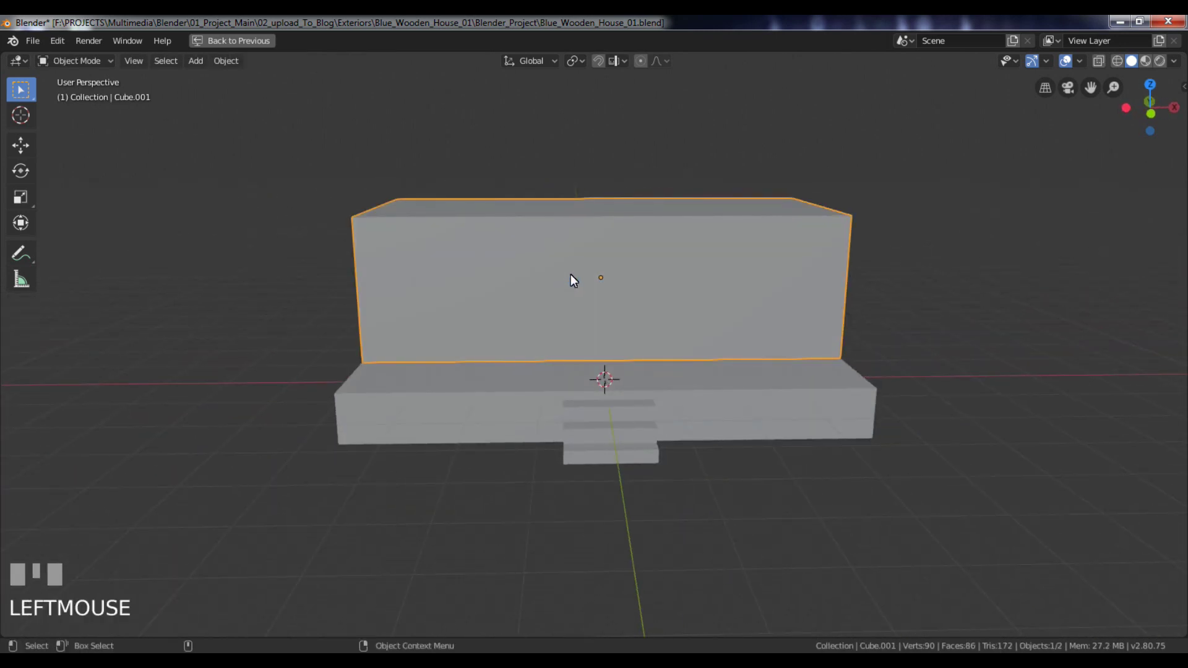
{"action": "key", "text": "s"}
{"action": "key", "text": "x"}
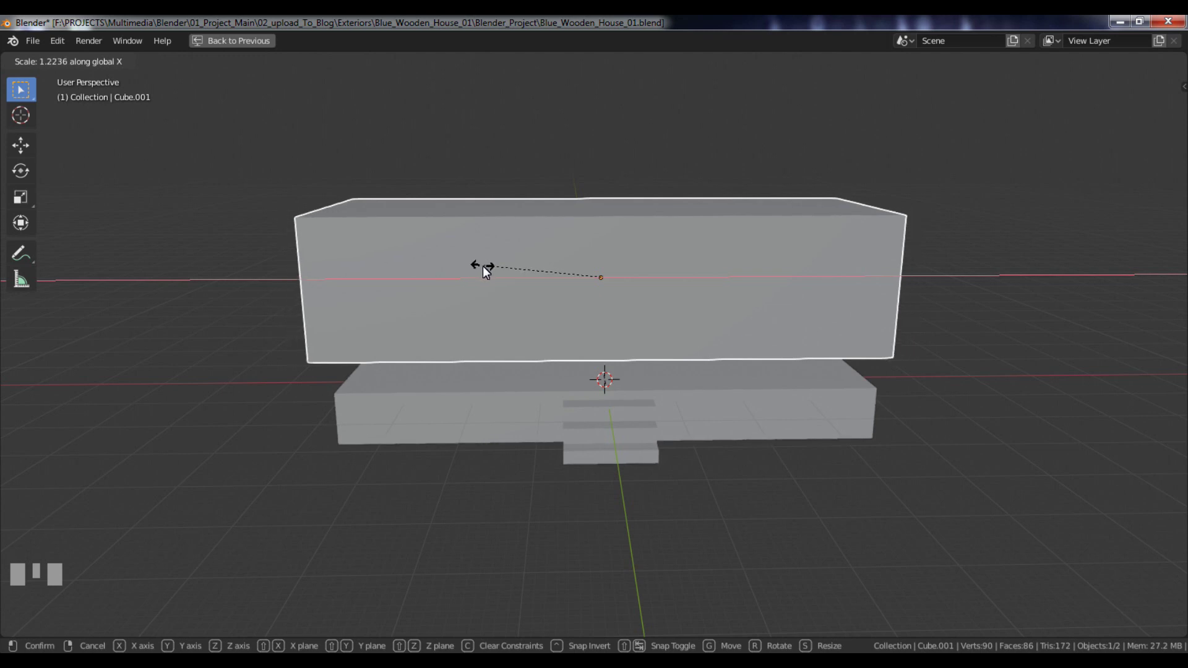
{"action": "left_click", "coordinate": [491, 274]}
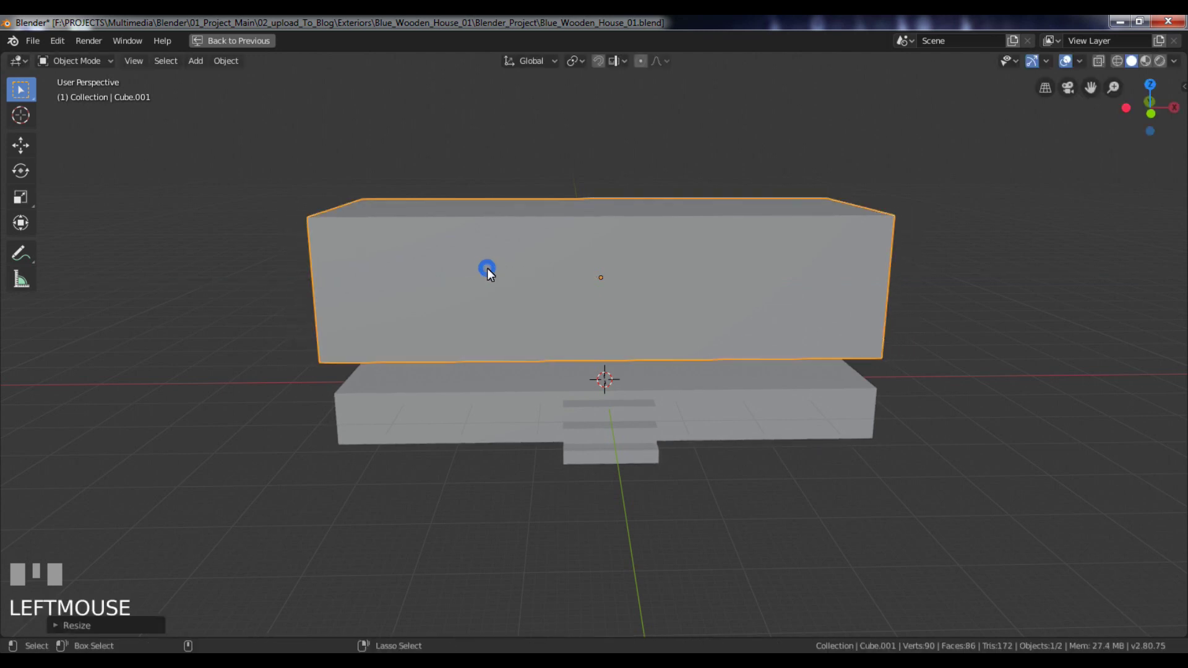
{"action": "key", "text": "ctrl+z"}
Widen the house body along X by a factor of about 1.4 so it overhangs the platform at both ends
{"action": "key", "text": "Tab"}
{"action": "left_click_drag", "start_coordinate": [507, 267], "coordinate": [511, 251], "text": "alt"}
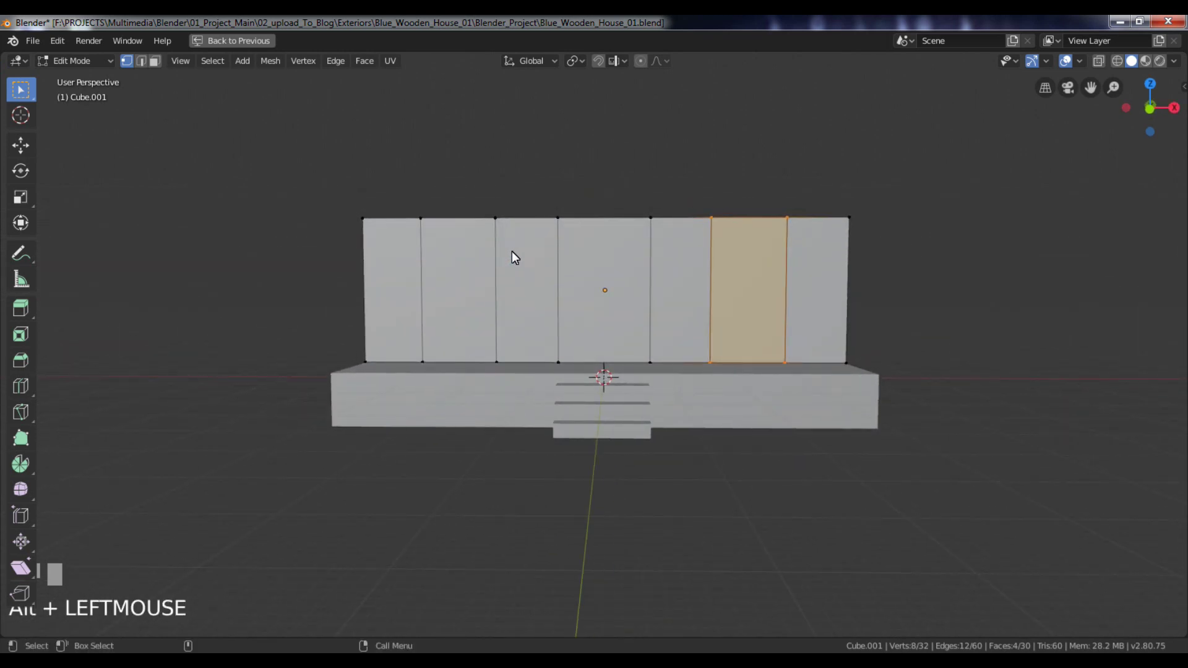
{"action": "key", "text": "F10"}
{"action": "left_click_drag", "start_coordinate": [511, 251], "coordinate": [578, 243], "text": "alt"}
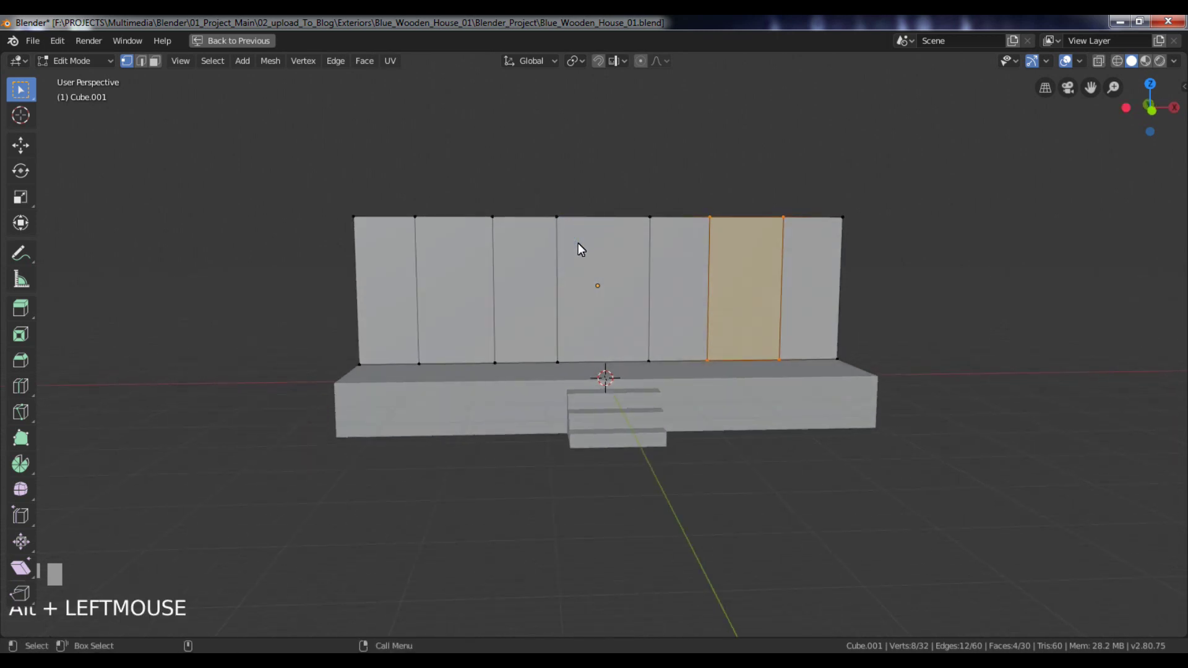
{"action": "key", "text": "Tab"}
{"action": "key", "text": "s"}
{"action": "key", "text": "x"}
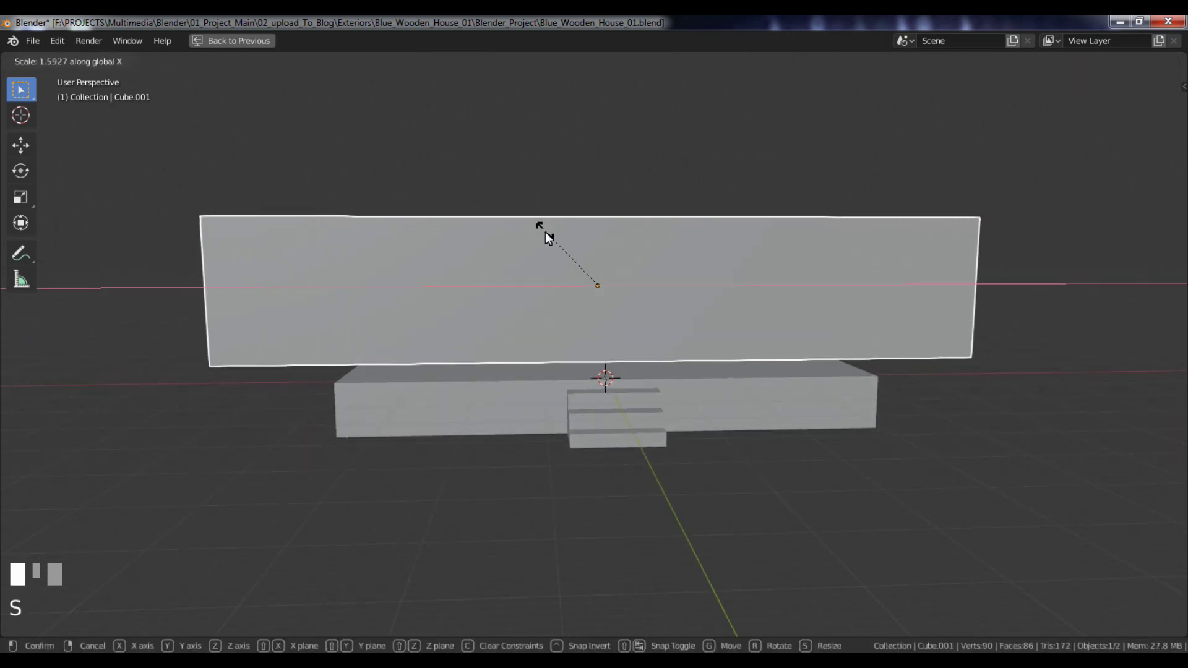
{"action": "left_click", "coordinate": [552, 235]}
Edit the house body's mesh in front view and select the vertices of the second front panel from the left end
{"action": "key", "text": "Tab"}
{"action": "left_click_drag", "start_coordinate": [552, 235], "coordinate": [544, 233], "text": "alt"}
{"action": "key", "text": "KP_1"}
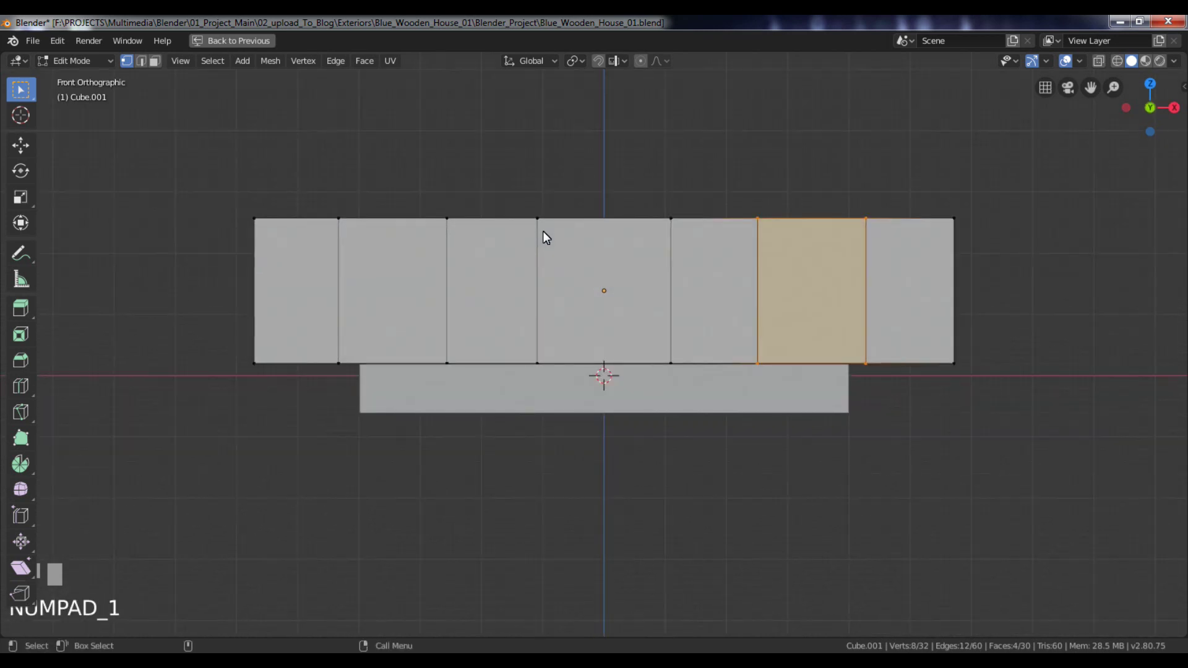
{"action": "left_click_drag", "start_coordinate": [317, 186], "coordinate": [492, 501]}
{"action": "key", "text": "s"}
{"action": "left_click", "coordinate": [612, 440]}
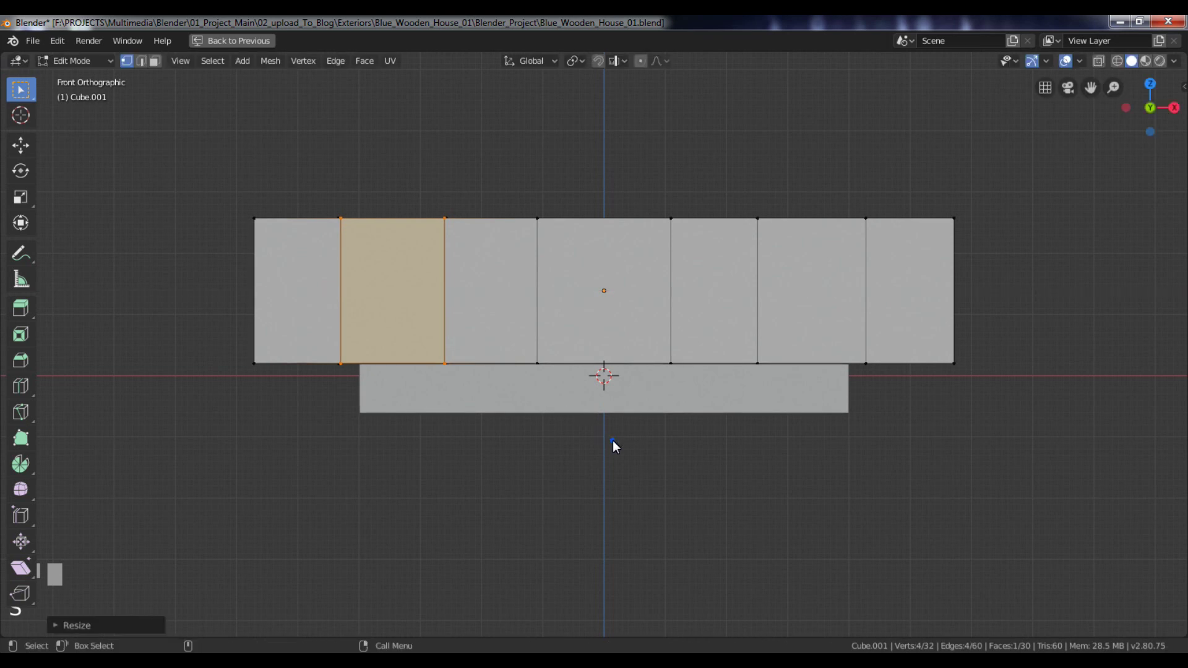
{"action": "key", "text": "s"}
{"action": "right_click", "coordinate": [612, 440]}
{"action": "key", "text": "ctrl+z"}
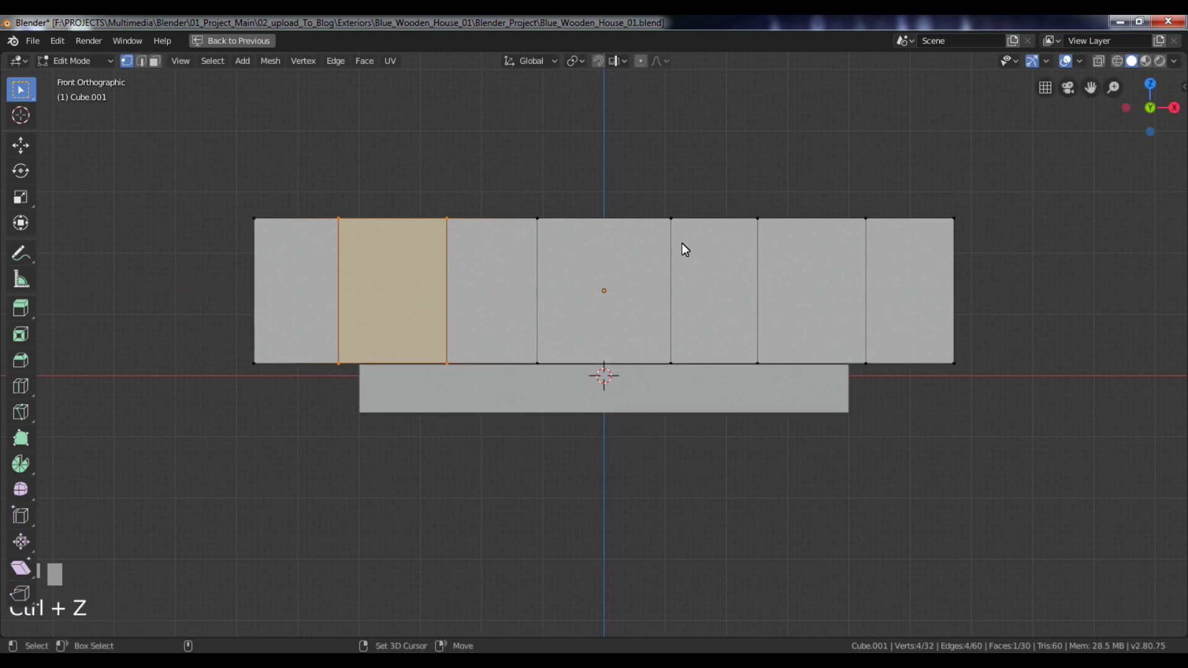
Narrow the second front panel from each end of the house body along X by a factor of about 0.8
{"action": "key", "text": "s"}
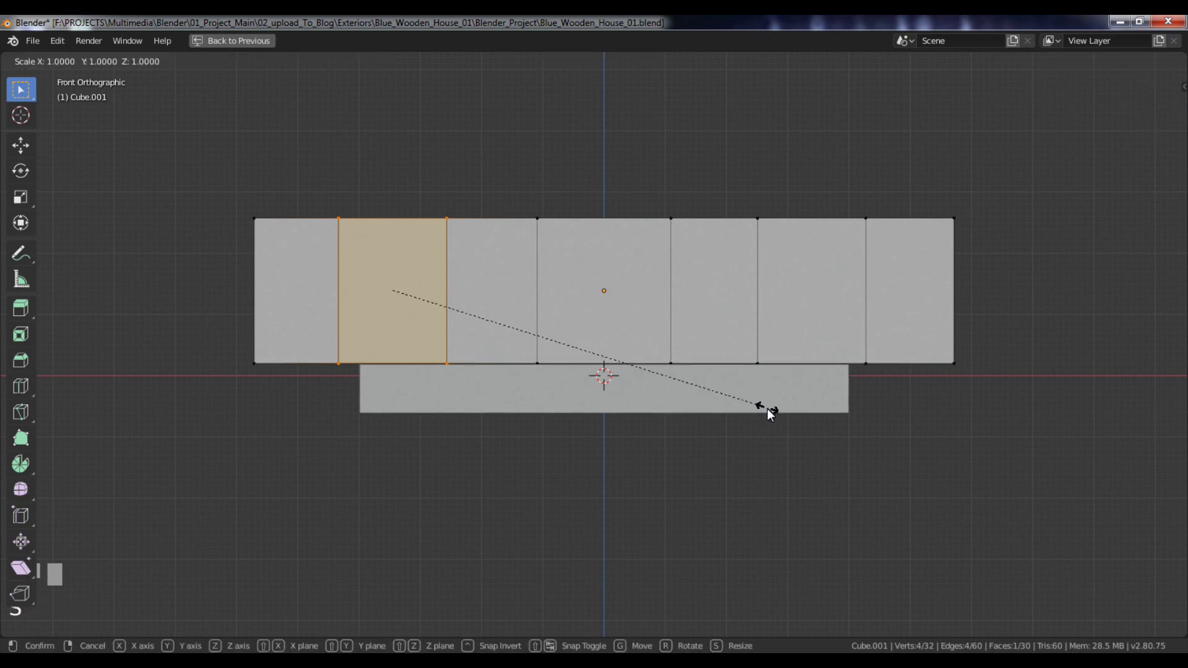
{"action": "key", "text": "x"}
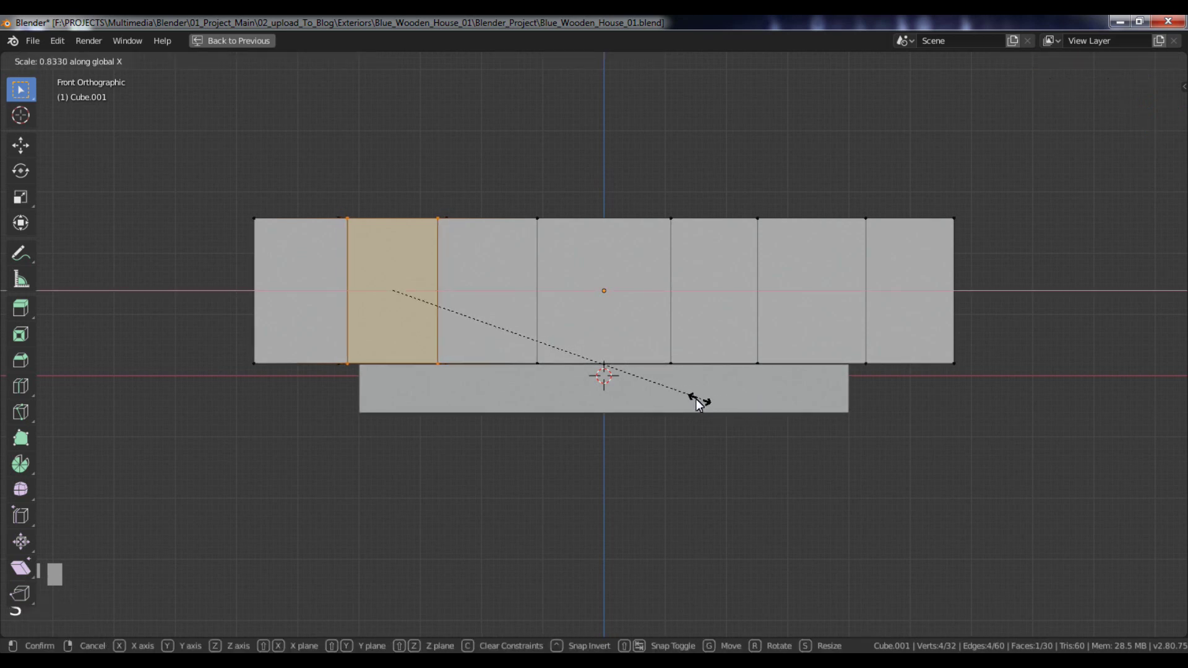
{"action": "left_click", "coordinate": [683, 398]}
{"action": "left_click_drag", "start_coordinate": [733, 152], "coordinate": [881, 446]}
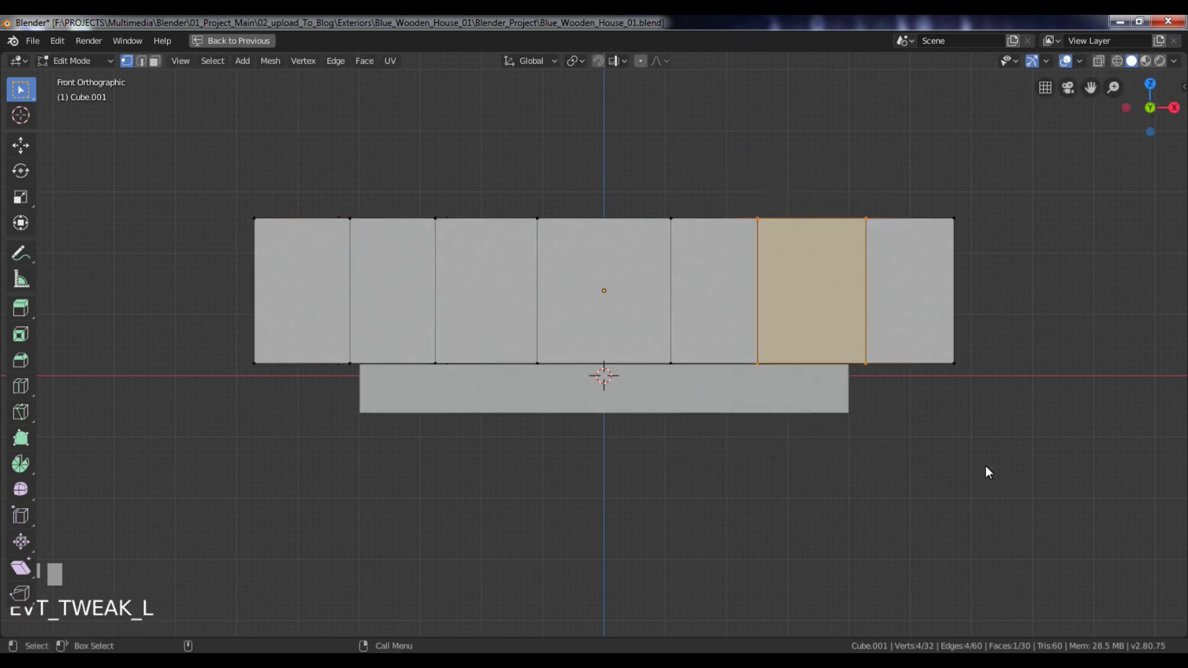
{"action": "key", "text": "s"}
{"action": "key", "text": "x"}
{"action": "left_click", "coordinate": [945, 448]}
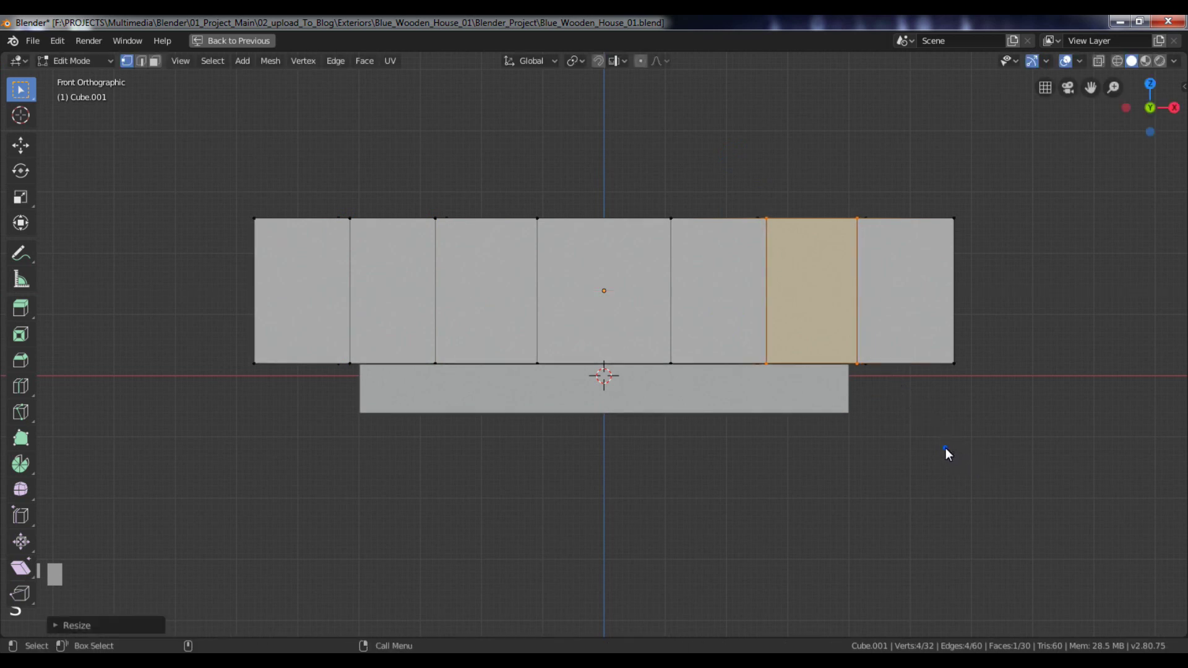
Narrow the central front panel of the house body along X by a factor of about 0.95
{"action": "left_click_drag", "start_coordinate": [524, 192], "coordinate": [752, 493]}
{"action": "key", "text": "s"}
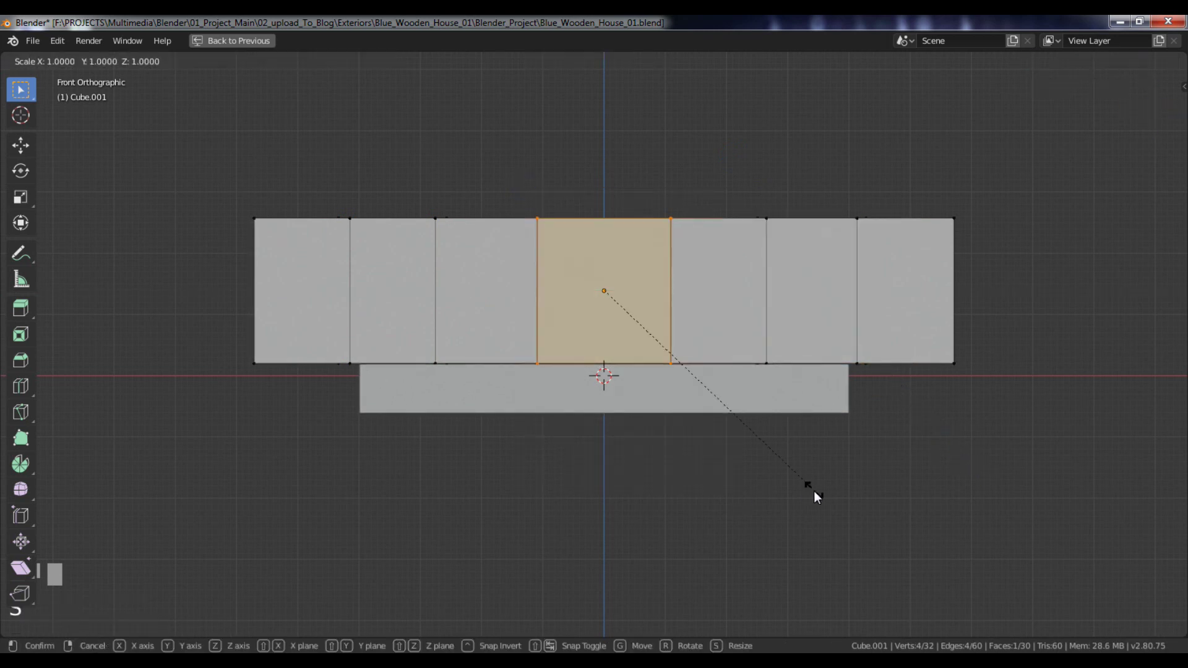
{"action": "key", "text": "x"}
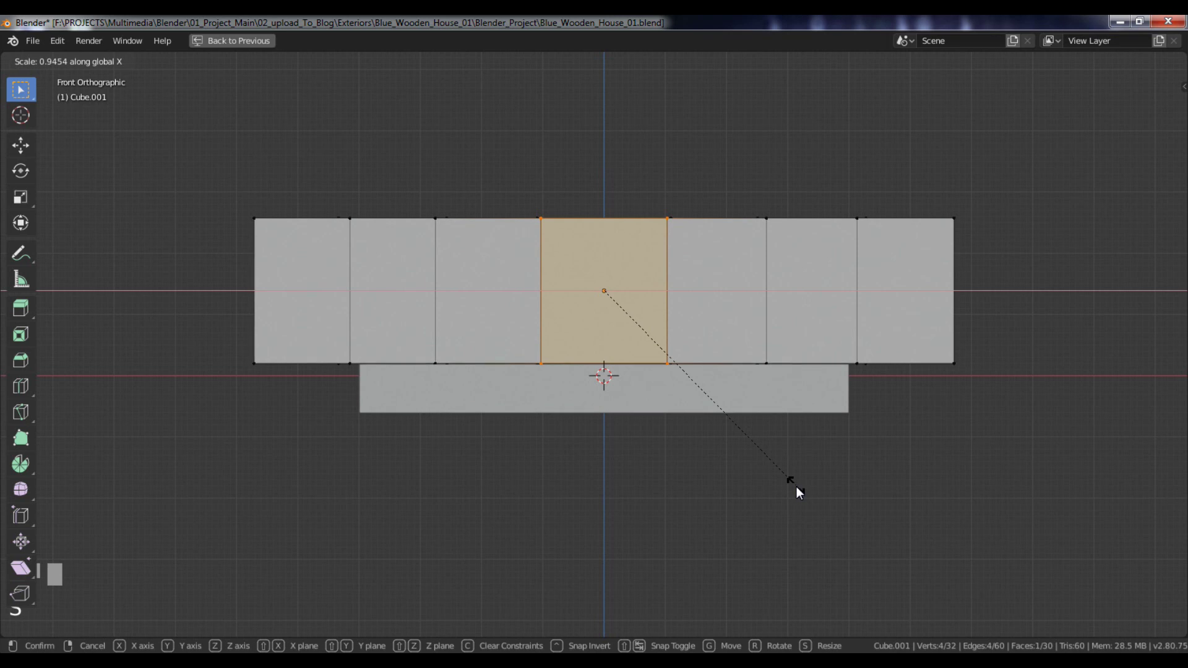
{"action": "left_click", "coordinate": [797, 486]}
{"action": "mouse_move", "coordinate": [666, 405]}
{"action": "left_mouse_down", "text": "alt"}
{"action": "mouse_move", "coordinate": [674, 411]}
{"action": "mouse_move", "coordinate": [663, 407]}
{"action": "left_mouse_up", "text": "alt"}
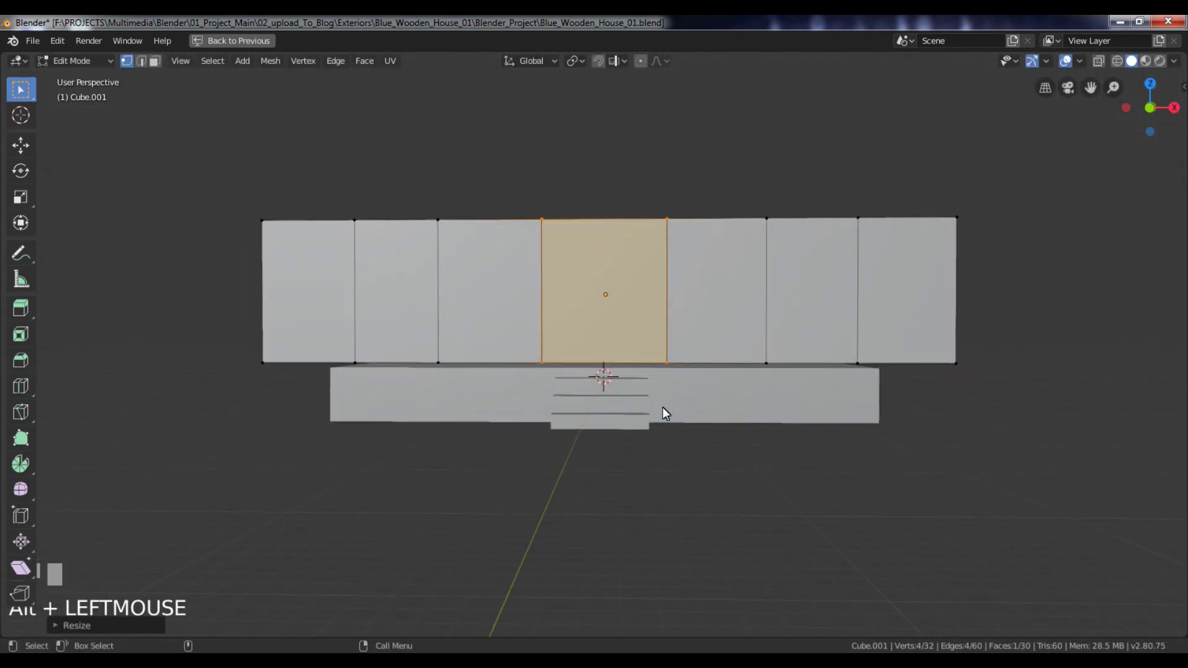
{"action": "key", "text": "KP_1"}
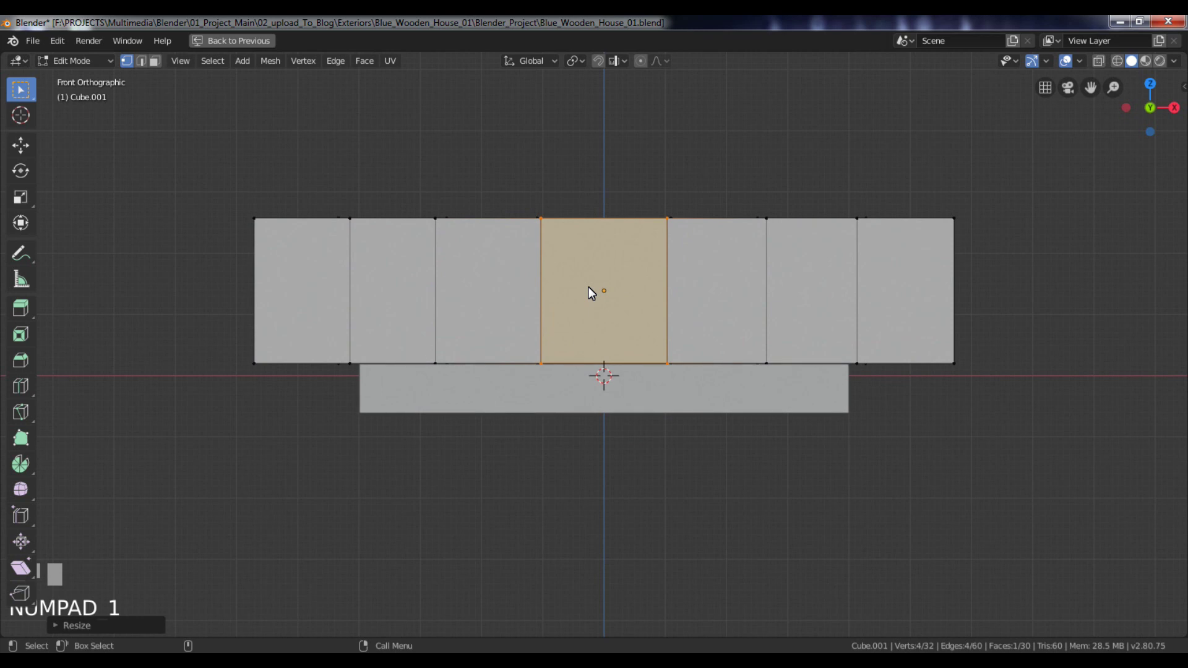
Add two horizontal loop cuts around the house body and scale them apart along Z by a factor of about 1.95
{"action": "key", "text": "ctrl"}
{"action": "key", "text": "ctrl+r"}
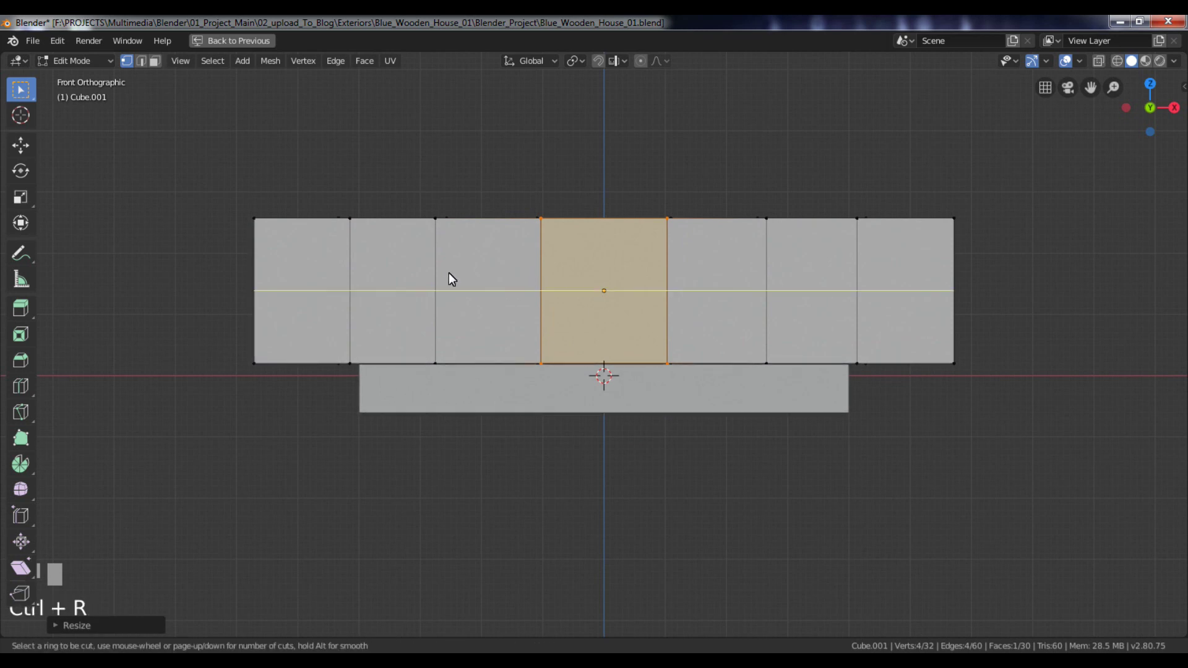
{"action": "scroll", "coordinate": [435, 278], "scroll_direction": "up", "scroll_amount": 1}
{"action": "left_click", "coordinate": [434, 278]}
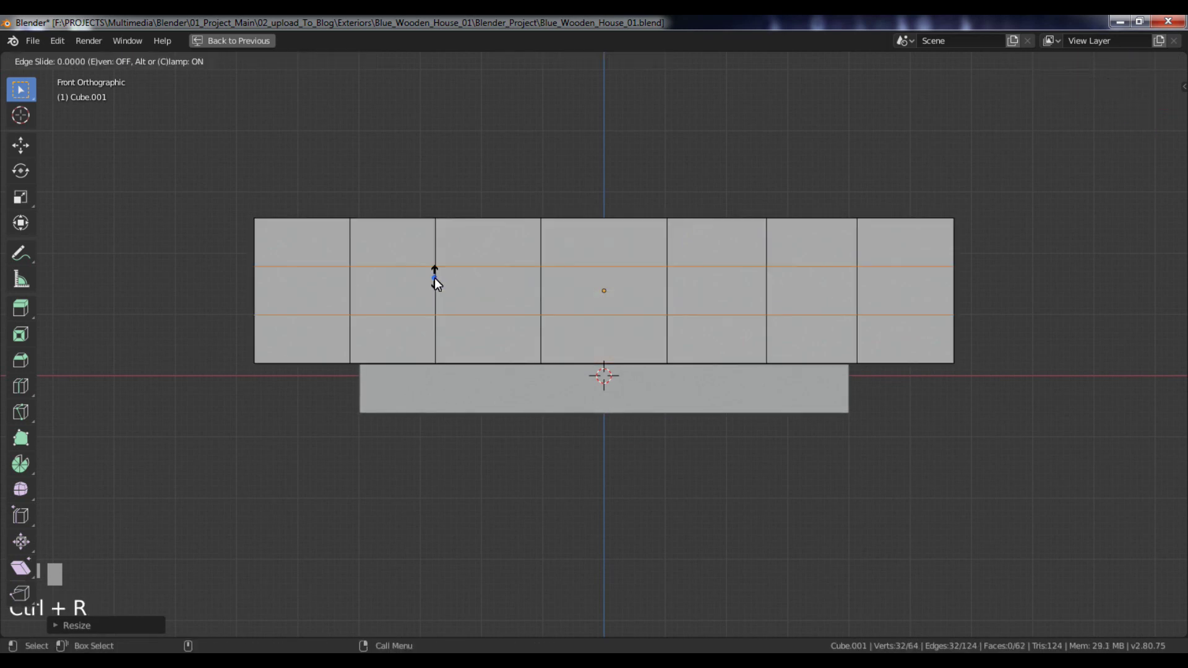
{"action": "right_click", "coordinate": [434, 277]}
{"action": "key", "text": "s"}
{"action": "key", "text": "x"}
{"action": "key", "text": "z"}
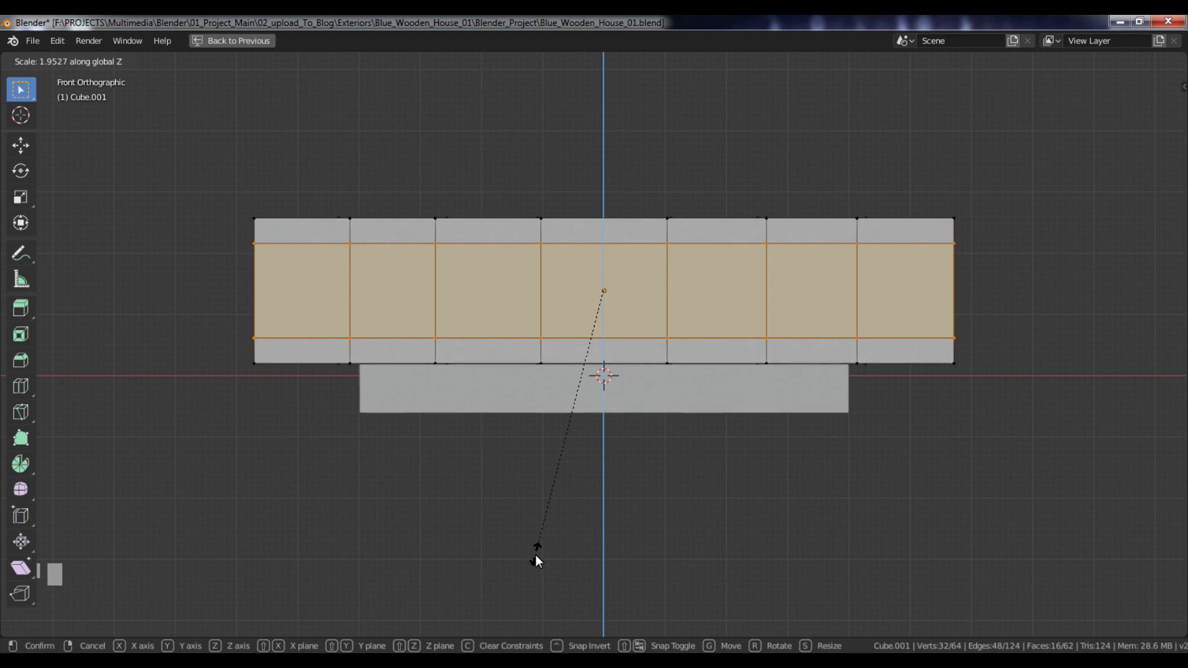
{"action": "left_click", "coordinate": [536, 554]}
Select the top faces of the house body and raise them along Z until the body is about 1.7 times as tall
{"action": "left_click_drag", "start_coordinate": [300, 181], "coordinate": [470, 485]}
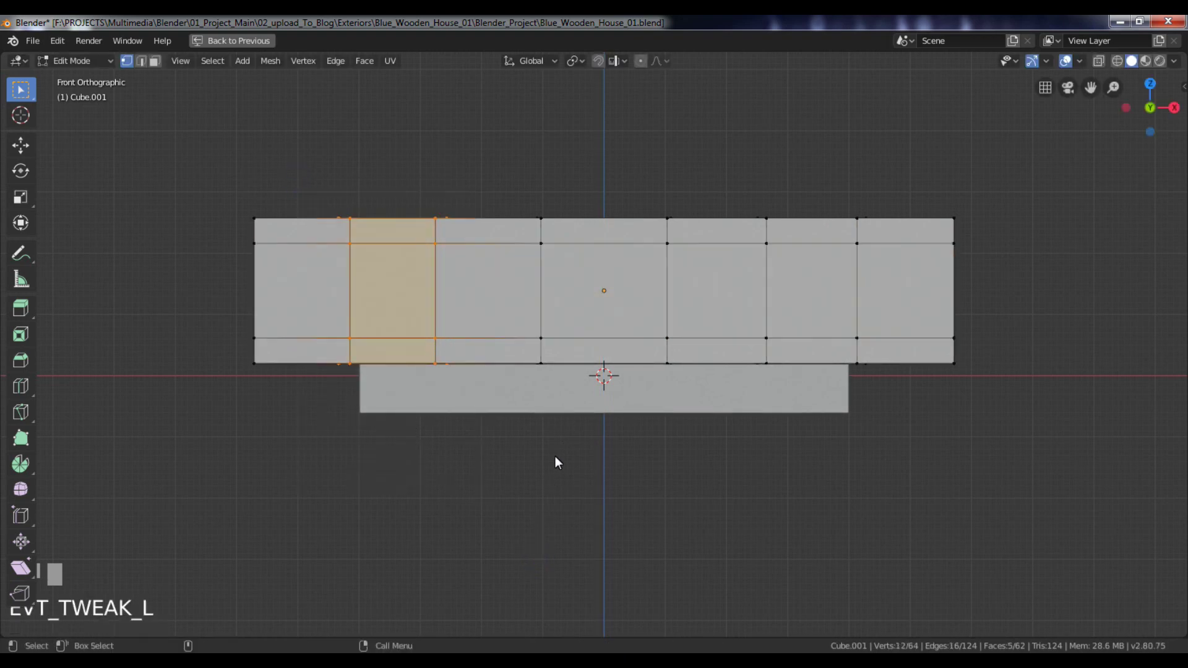
{"action": "middle_click_drag", "start_coordinate": [556, 454], "coordinate": [551, 338]}
{"action": "key", "text": "3"}
{"action": "left_click", "coordinate": [551, 338], "text": "alt"}
{"action": "key", "text": "KP_3"}
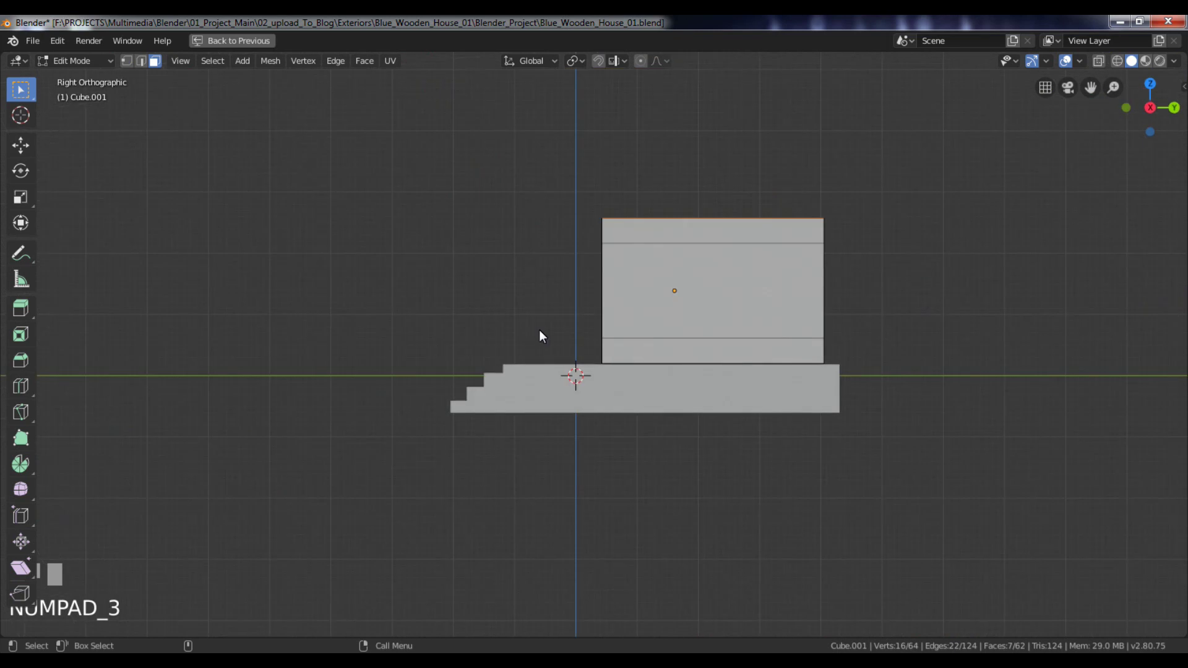
{"action": "key", "text": "g"}
{"action": "key", "text": "z"}
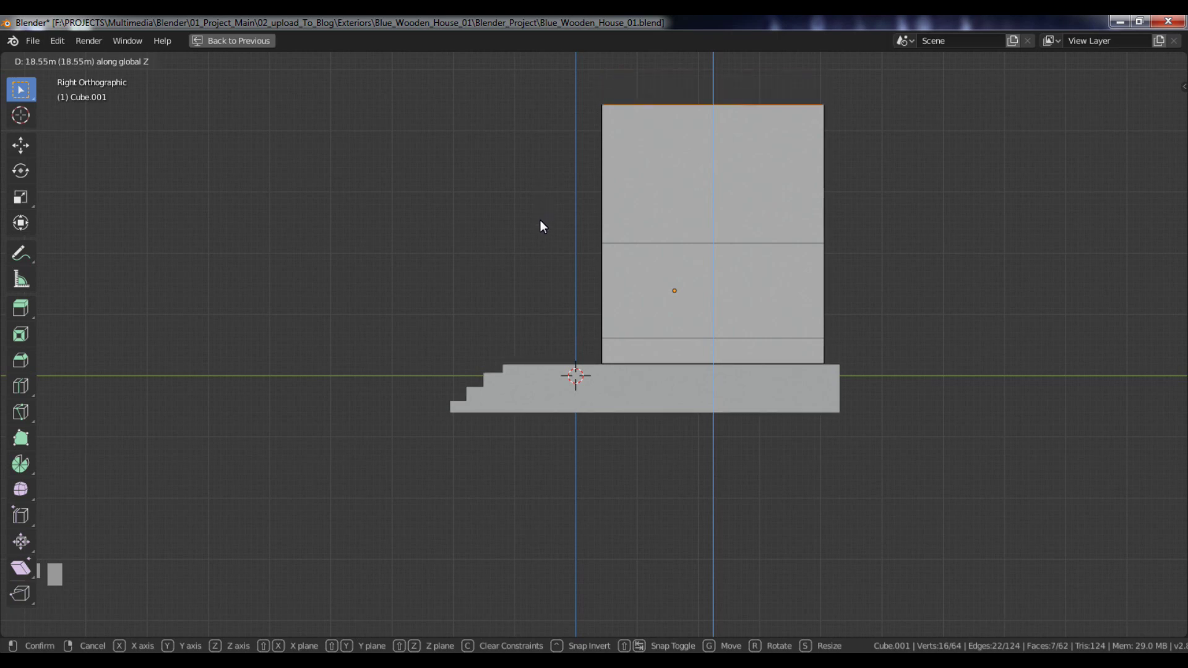
{"action": "left_click", "coordinate": [533, 182]}
Select both horizontal edge loops in wireframe front view and move them up along Z by about 9.5 m
{"action": "left_click_drag", "start_coordinate": [526, 214], "coordinate": [590, 233], "text": "alt"}
{"action": "key", "text": "KP_1"}
{"action": "key", "text": "z"}
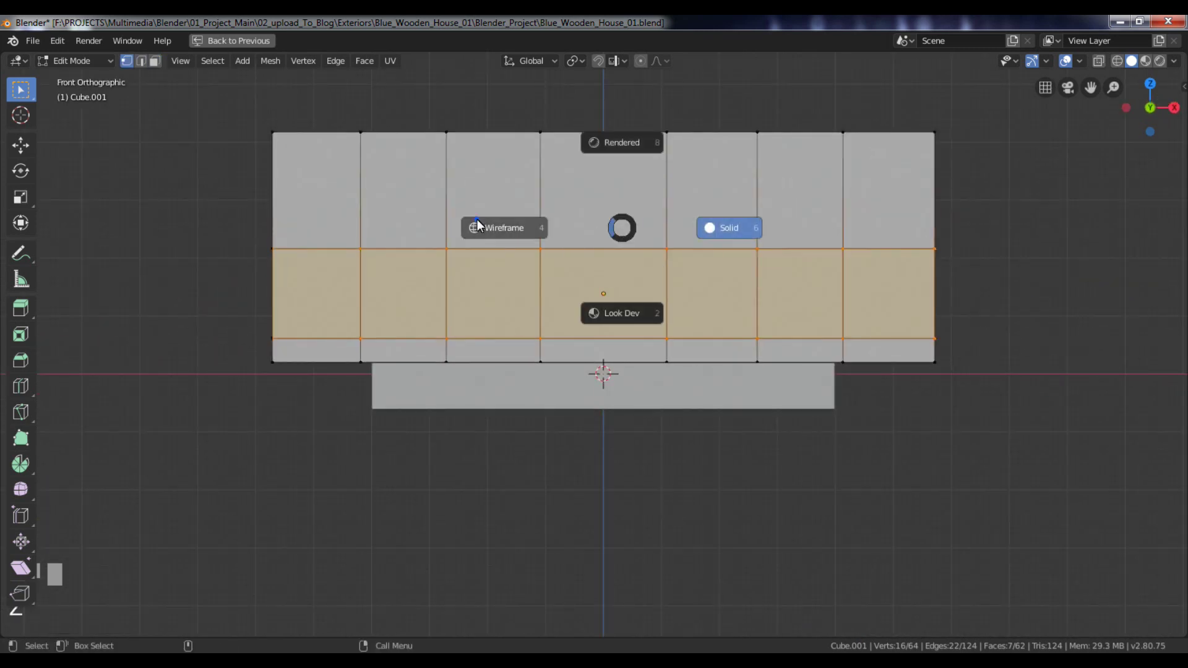
{"action": "key", "text": "1"}
{"action": "left_click_drag", "start_coordinate": [180, 221], "coordinate": [1060, 348]}
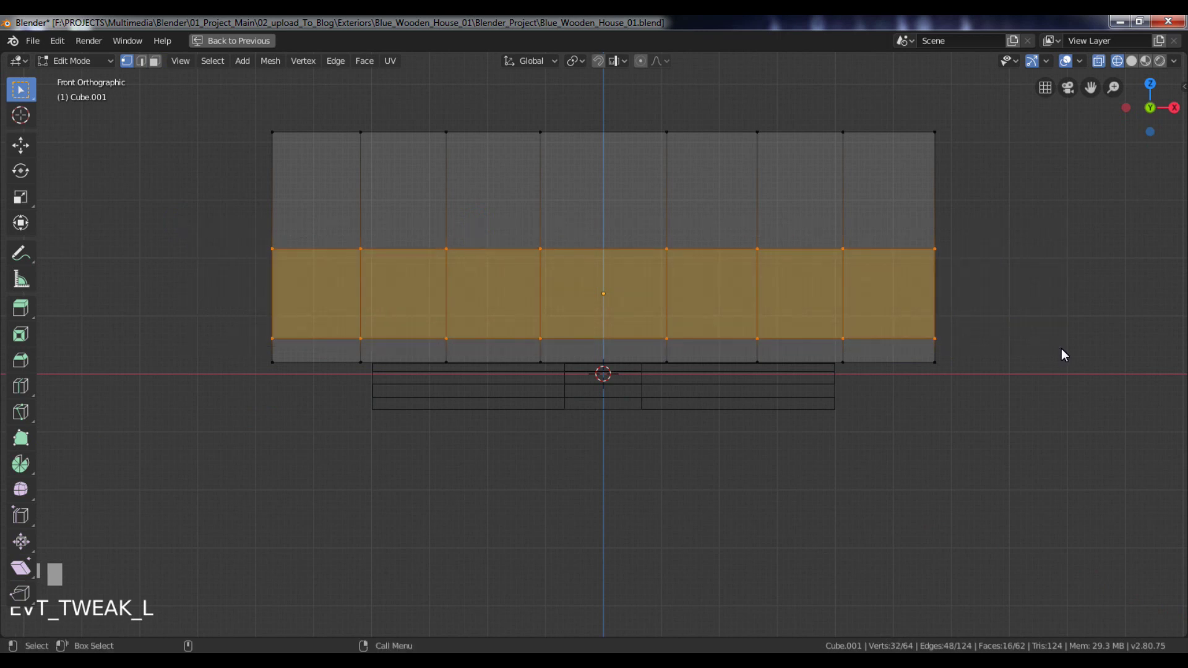
{"action": "key", "text": "g"}
{"action": "key", "text": "z"}
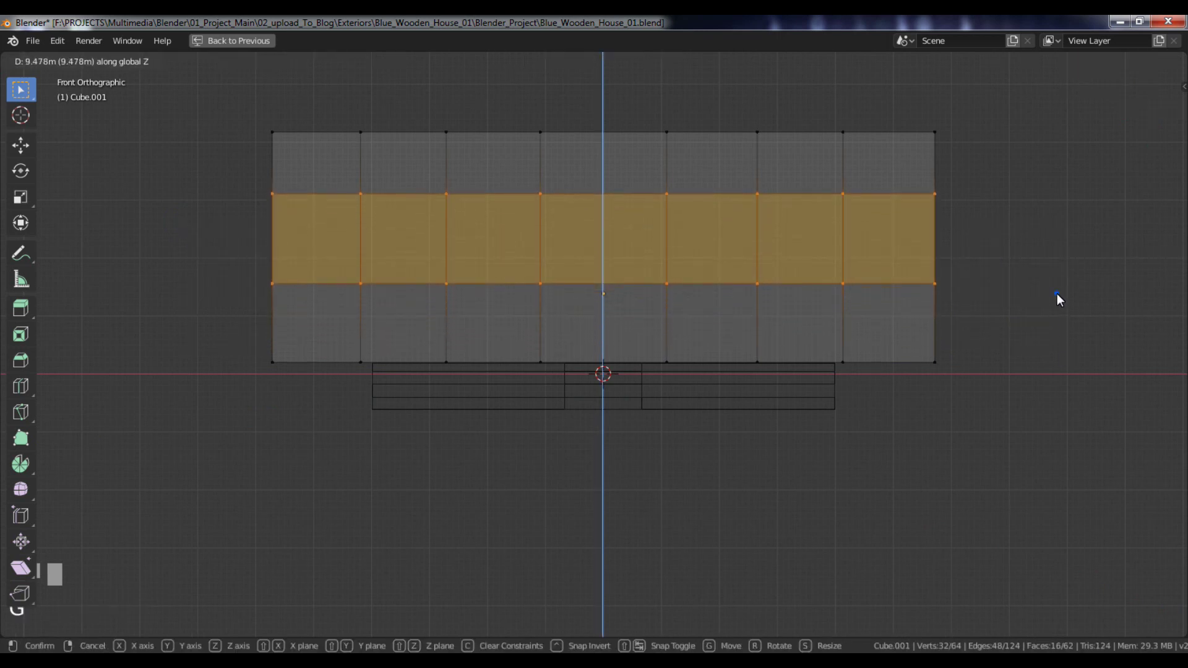
{"action": "left_click", "coordinate": [1055, 296]}
Scale the two horizontal edge loops apart along Z by a factor of about 1.57
{"action": "key", "text": "s"}
{"action": "key", "text": "z"}
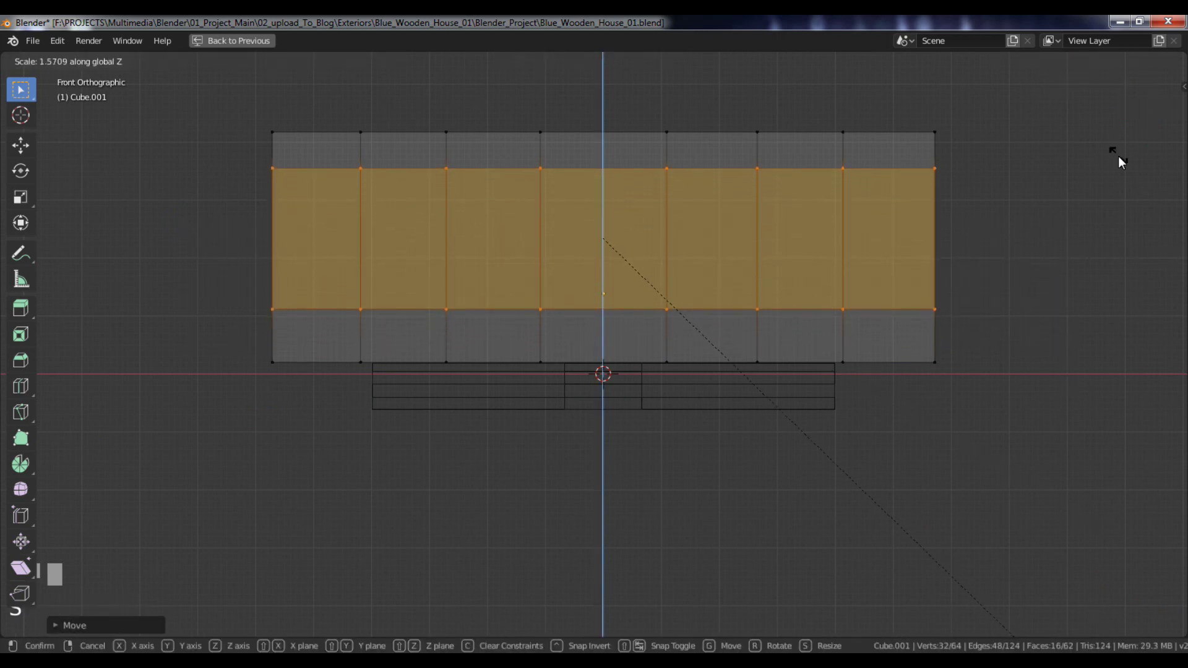
{"action": "left_click", "coordinate": [1119, 159]}
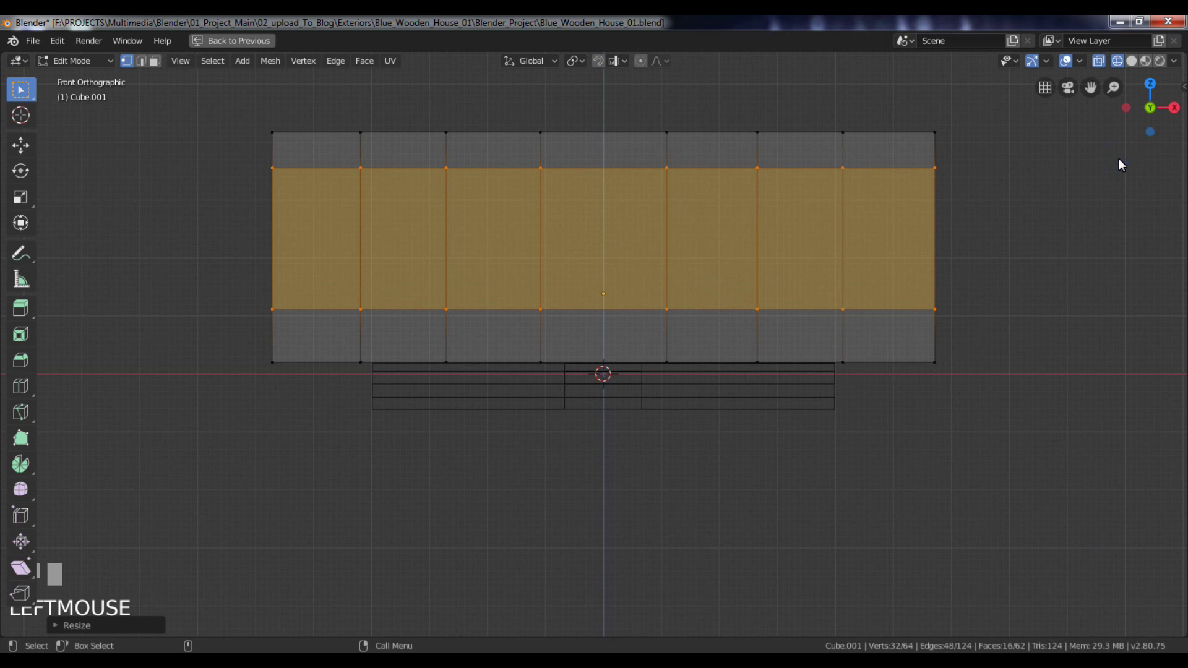
Lower the two horizontal edge loops about 1.4 m along Z and add one centred horizontal loop cut in the band above them
{"action": "key", "text": "g"}
{"action": "key", "text": "z"}
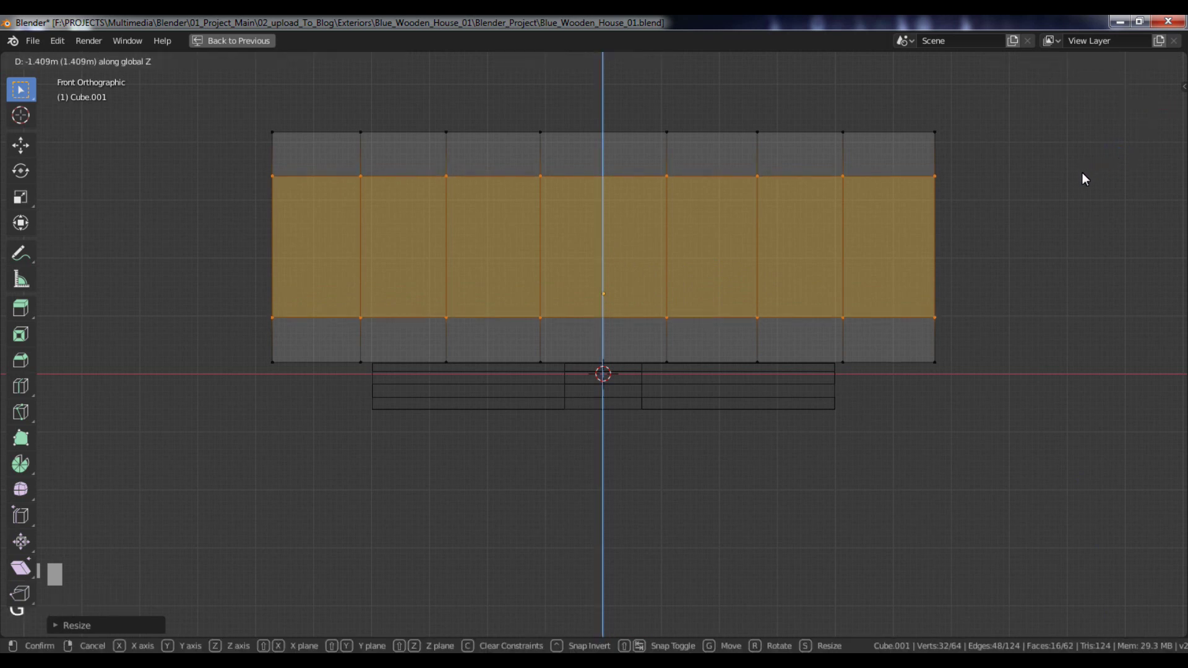
{"action": "left_click", "coordinate": [1081, 177]}
{"action": "key", "text": "ctrl+r"}
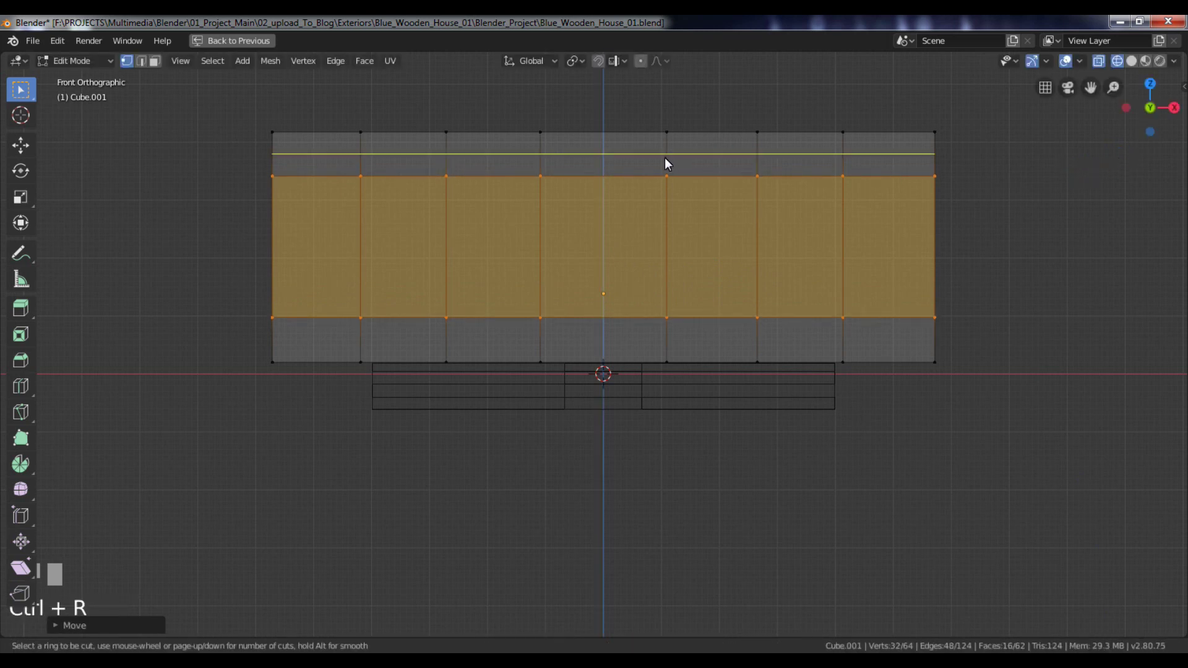
{"action": "left_click", "coordinate": [665, 158]}
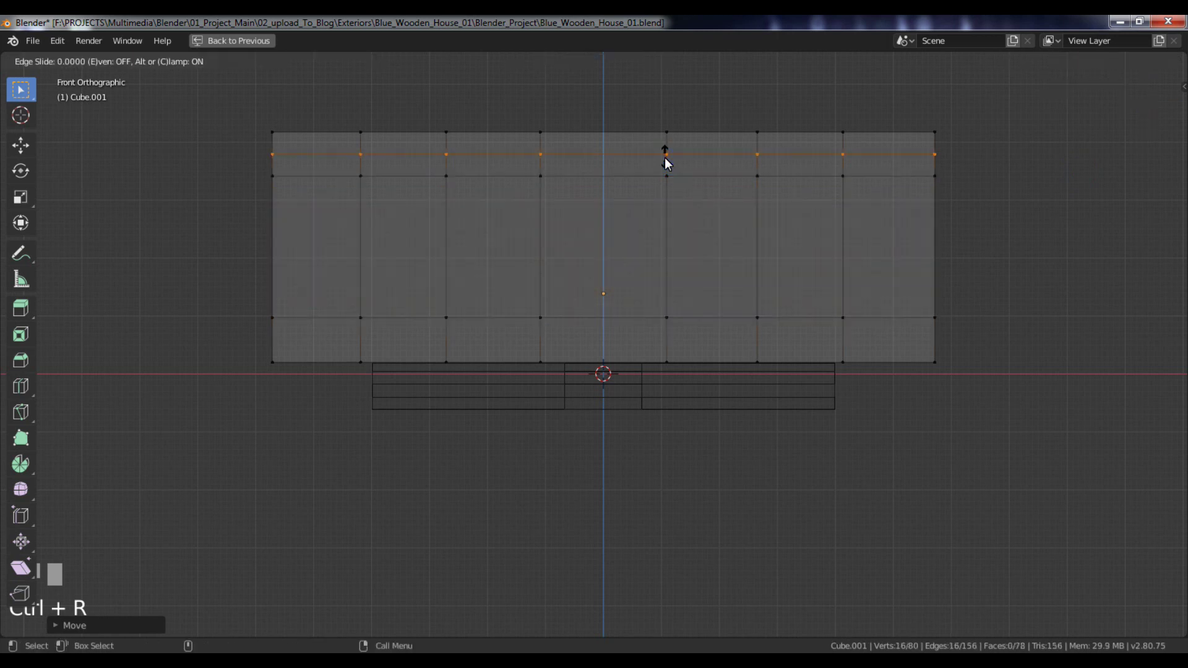
{"action": "left_click", "coordinate": [666, 163]}
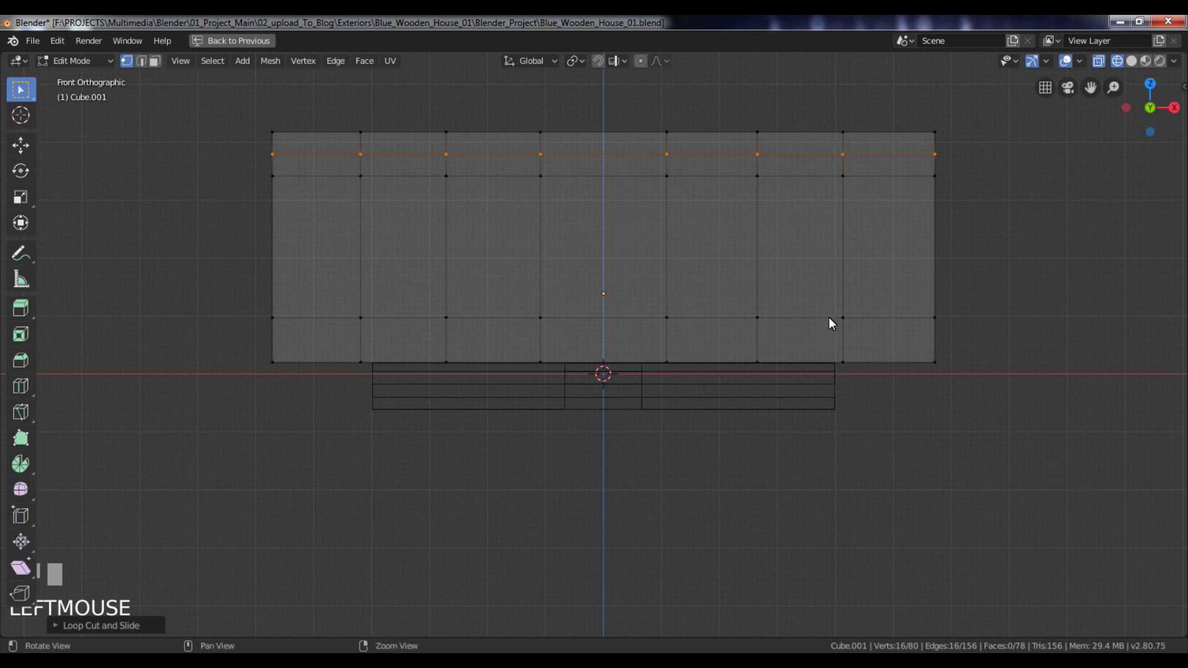
Examine the divided house body and stepped platform in solid shading from the front and the back
{"action": "left_click_drag", "start_coordinate": [829, 318], "coordinate": [765, 331], "text": "alt"}
{"action": "key", "text": "shift+z"}
{"action": "left_click", "coordinate": [892, 313]}
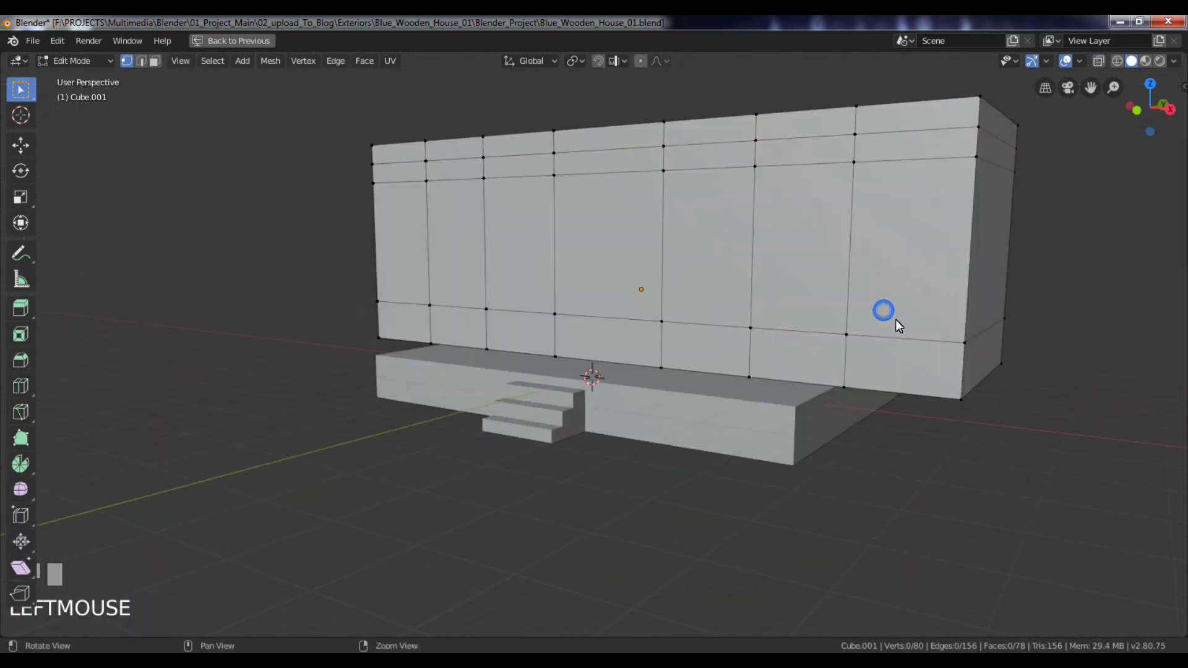
{"action": "right_click_drag", "start_coordinate": [885, 315], "coordinate": [845, 292], "text": "alt"}
{"action": "key", "text": "Tab"}
{"action": "left_click_drag", "start_coordinate": [845, 288], "coordinate": [649, 297], "text": "alt"}
{"action": "left_click", "coordinate": [526, 257]}
{"action": "key", "text": "Tab"}
{"action": "left_click_drag", "start_coordinate": [438, 286], "coordinate": [569, 295], "text": "alt"}
{"action": "key", "text": "Tab"}
{"action": "key", "text": "Tab"}
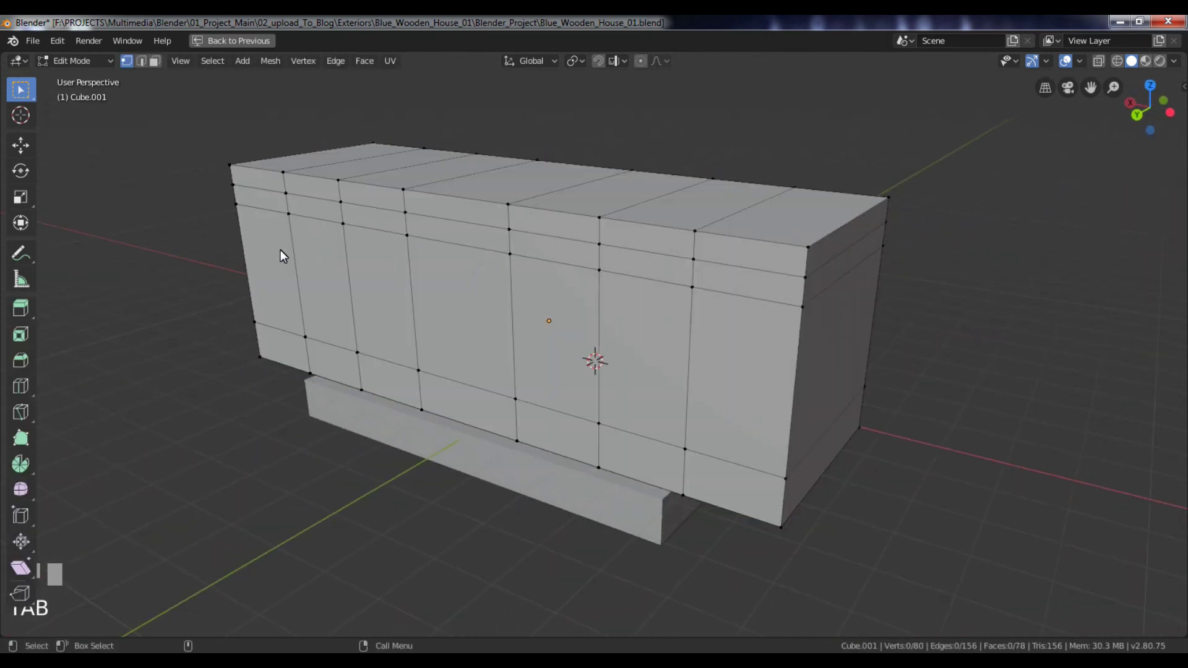
Switch to face selection and try to isolate the back wall's faces with box selections in the side view
{"action": "key", "text": "3"}
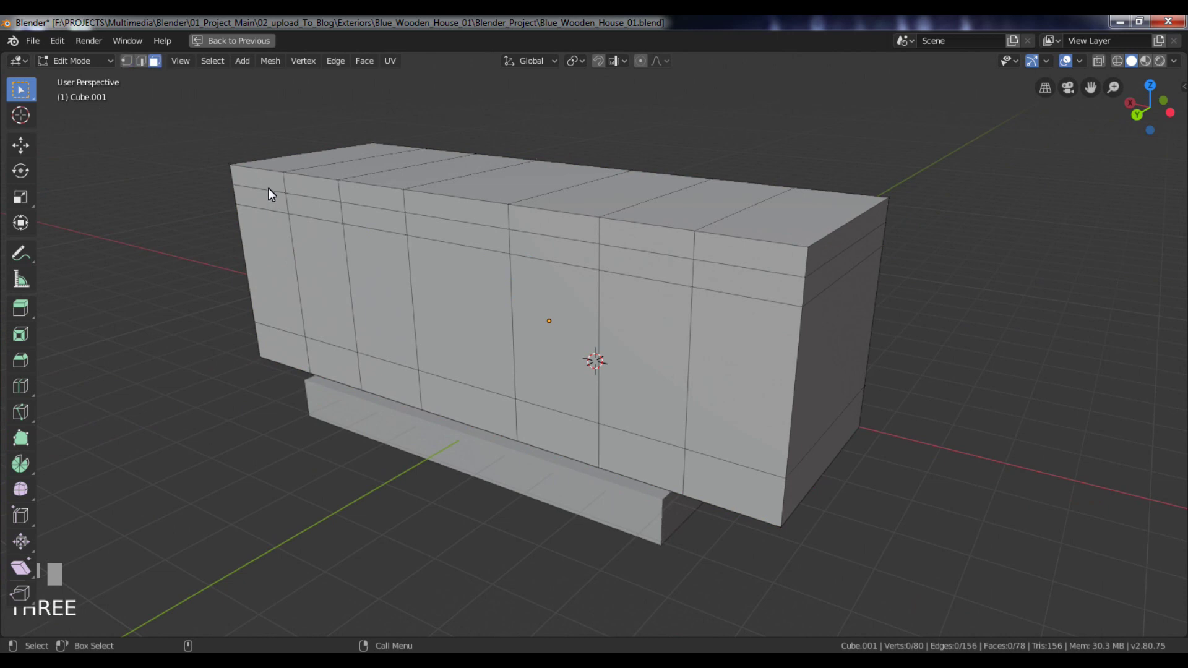
{"action": "key", "text": "KP_3"}
{"action": "left_click_drag", "start_coordinate": [719, 98], "coordinate": [864, 510]}
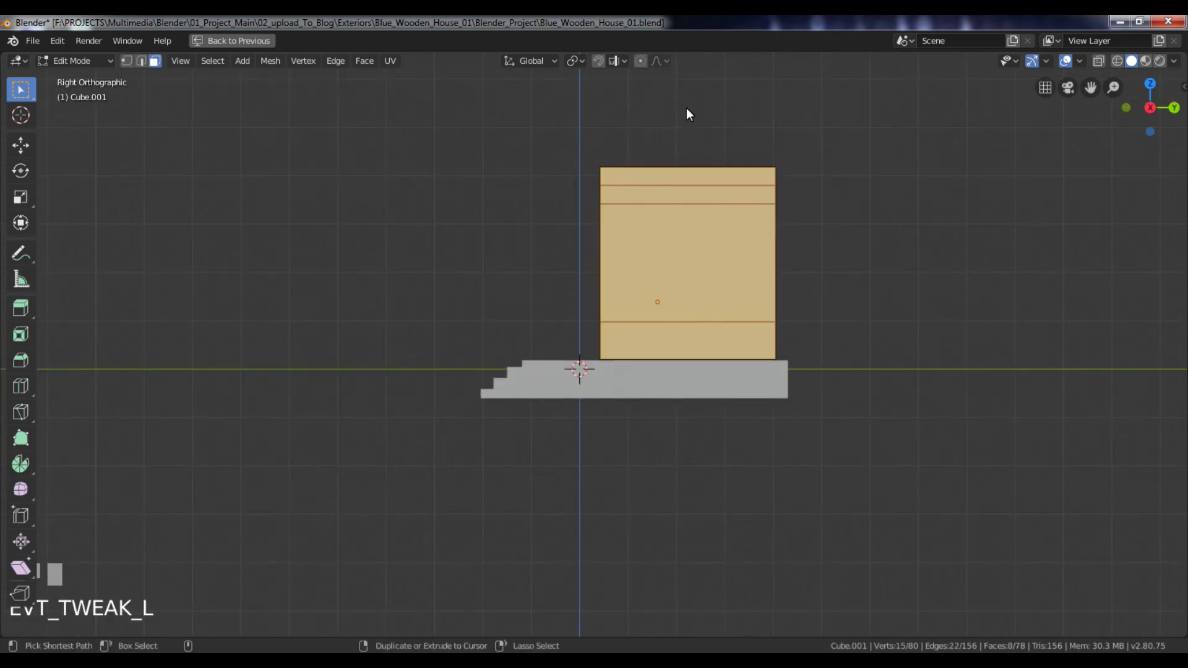
{"action": "left_click_drag", "start_coordinate": [684, 124], "coordinate": [521, 551], "text": "ctrl"}
{"action": "left_click_drag", "start_coordinate": [772, 456], "coordinate": [889, 400], "text": "alt"}
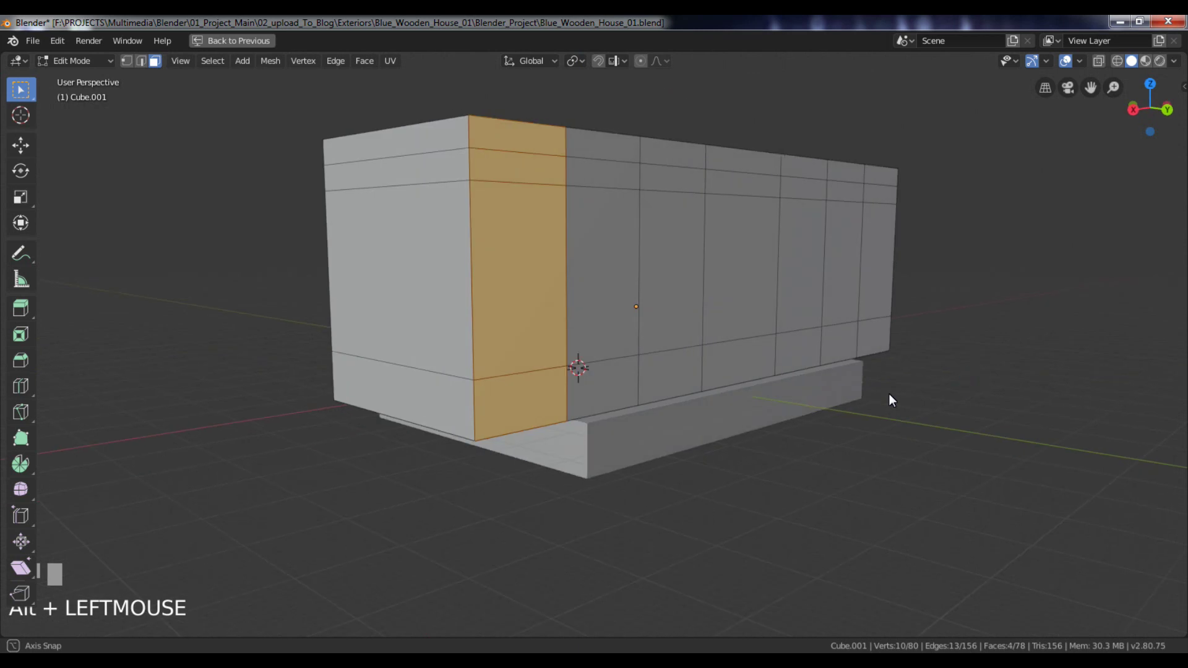
Select all the back wall's faces in wireframe side view and move them about 28 m along Y to deepen the house
{"action": "key", "text": "KP_3"}
{"action": "key", "text": "z"}
{"action": "left_click", "coordinate": [672, 396]}
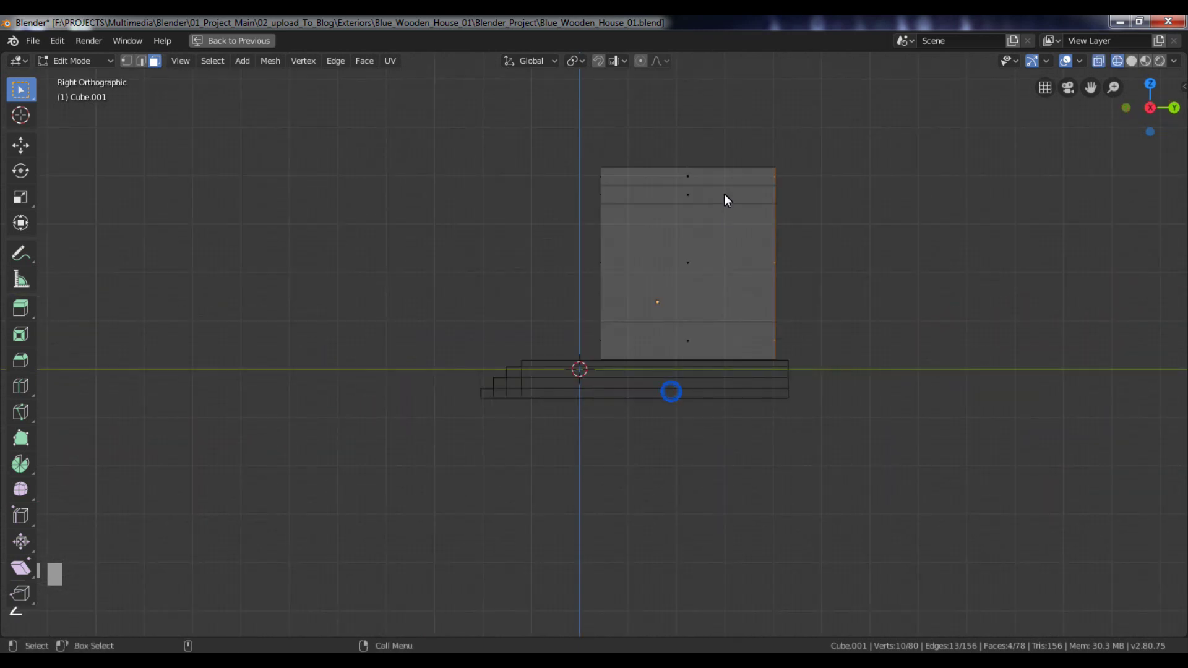
{"action": "mouse_move", "coordinate": [711, 136]}
{"action": "left_mouse_down"}
{"action": "mouse_move", "coordinate": [870, 488]}
{"action": "mouse_move", "coordinate": [554, 468]}
{"action": "left_mouse_up"}
{"action": "left_click_drag", "start_coordinate": [945, 323], "coordinate": [852, 334], "text": "alt"}
{"action": "key", "text": "z"}
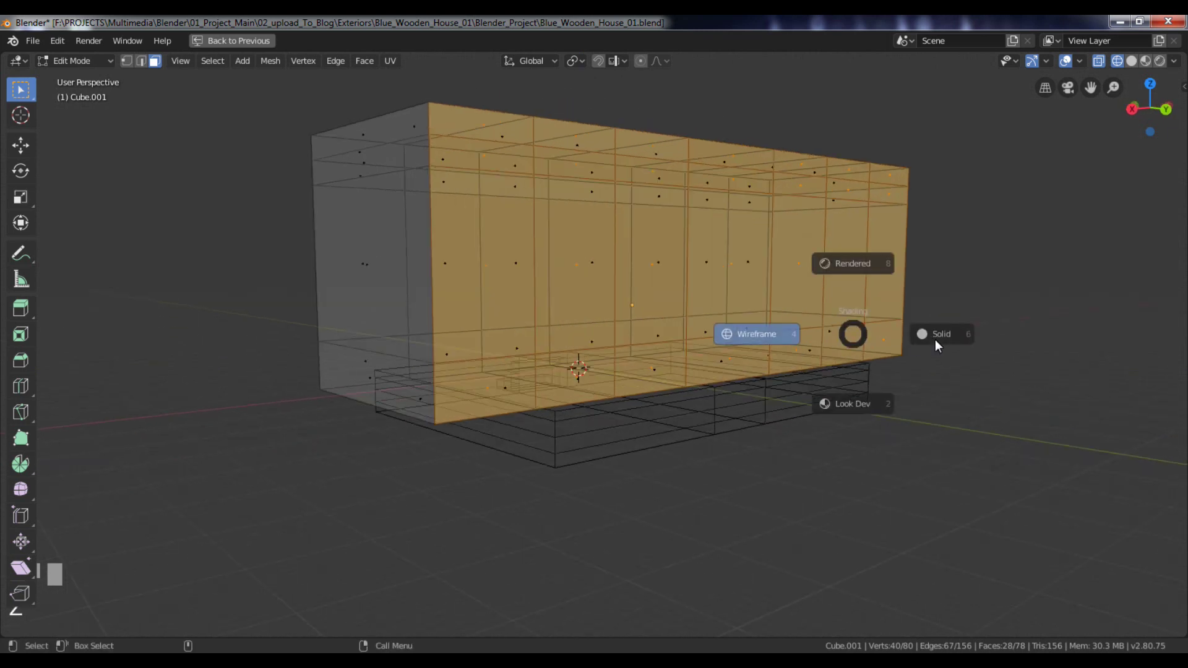
{"action": "left_click", "coordinate": [937, 337]}
{"action": "key", "text": "KP_3"}
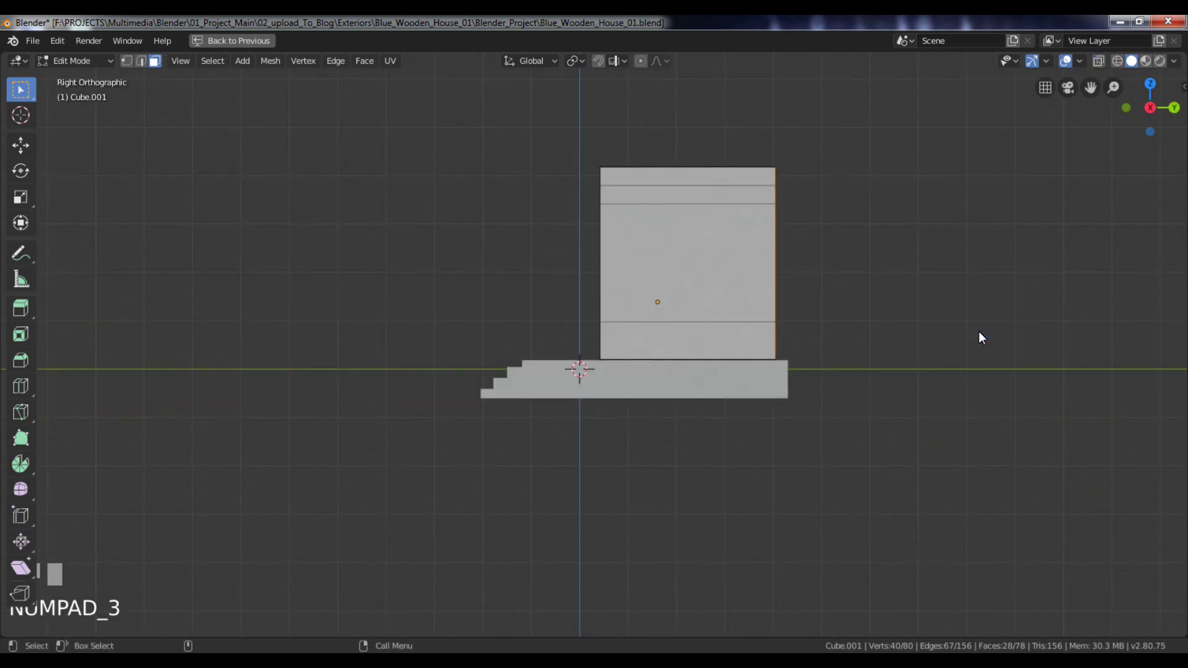
{"action": "key", "text": "g"}
{"action": "key", "text": "y"}
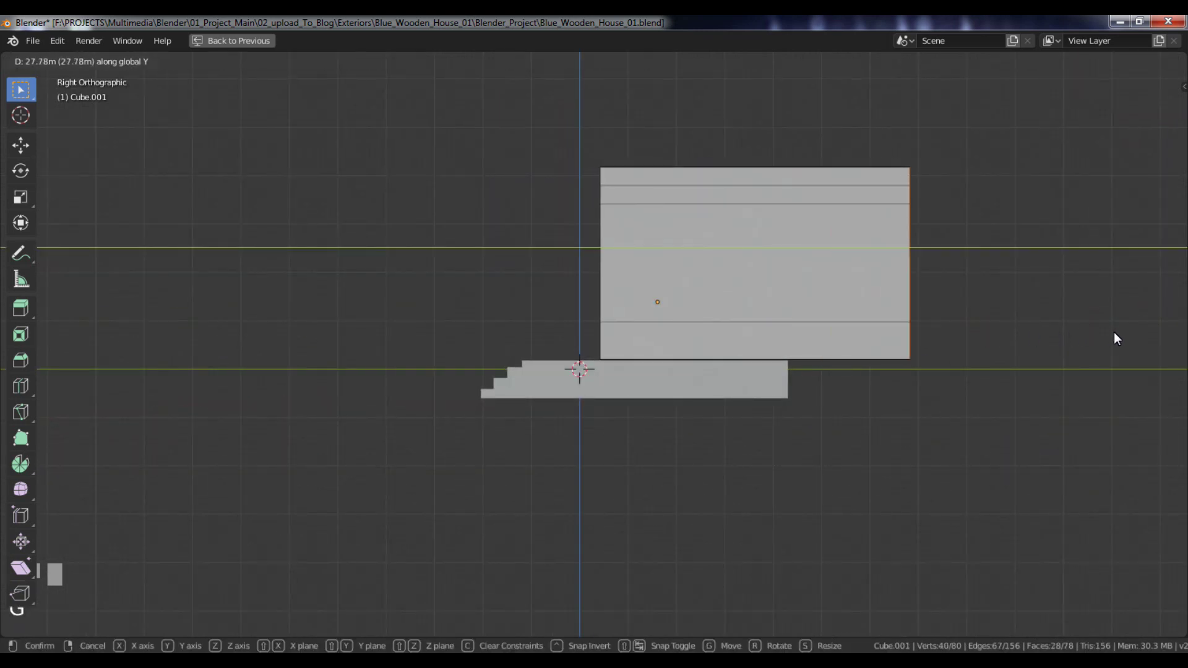
{"action": "left_click", "coordinate": [1122, 334]}
Add two evenly spaced vertical loop cuts to the house body's side walls
{"action": "key", "text": "Tab"}
{"action": "left_click_drag", "start_coordinate": [741, 361], "coordinate": [793, 332], "text": "alt"}
{"action": "key", "text": "Tab"}
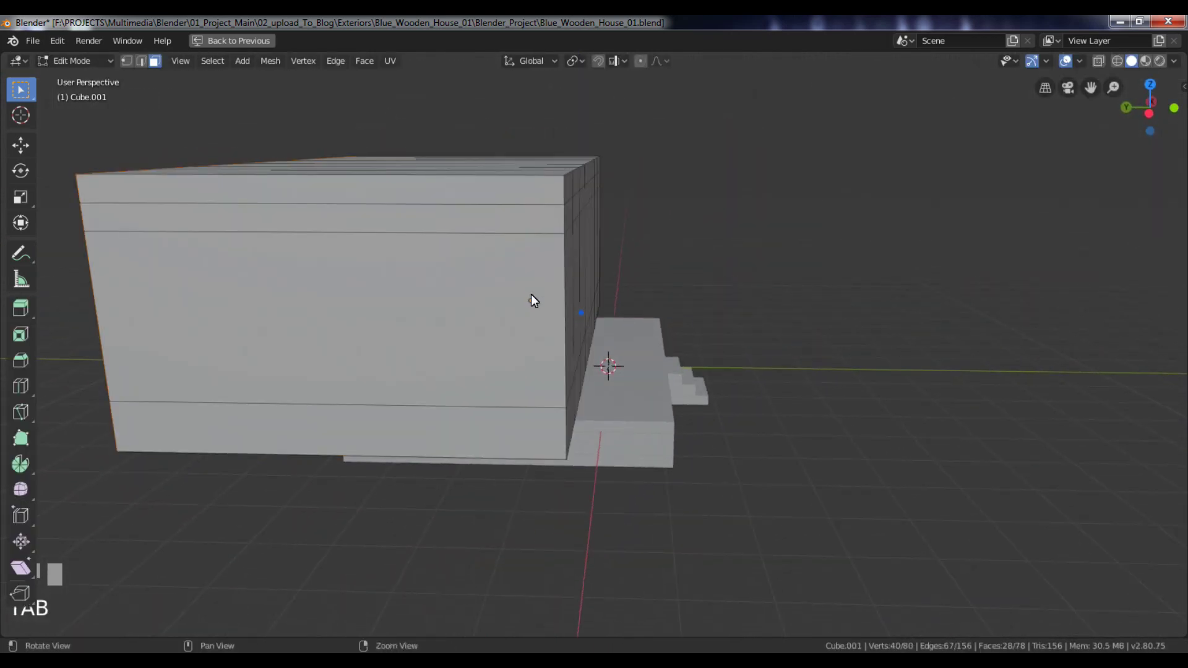
{"action": "left_click_drag", "start_coordinate": [531, 295], "coordinate": [470, 273], "text": "alt"}
{"action": "key", "text": "KP_3"}
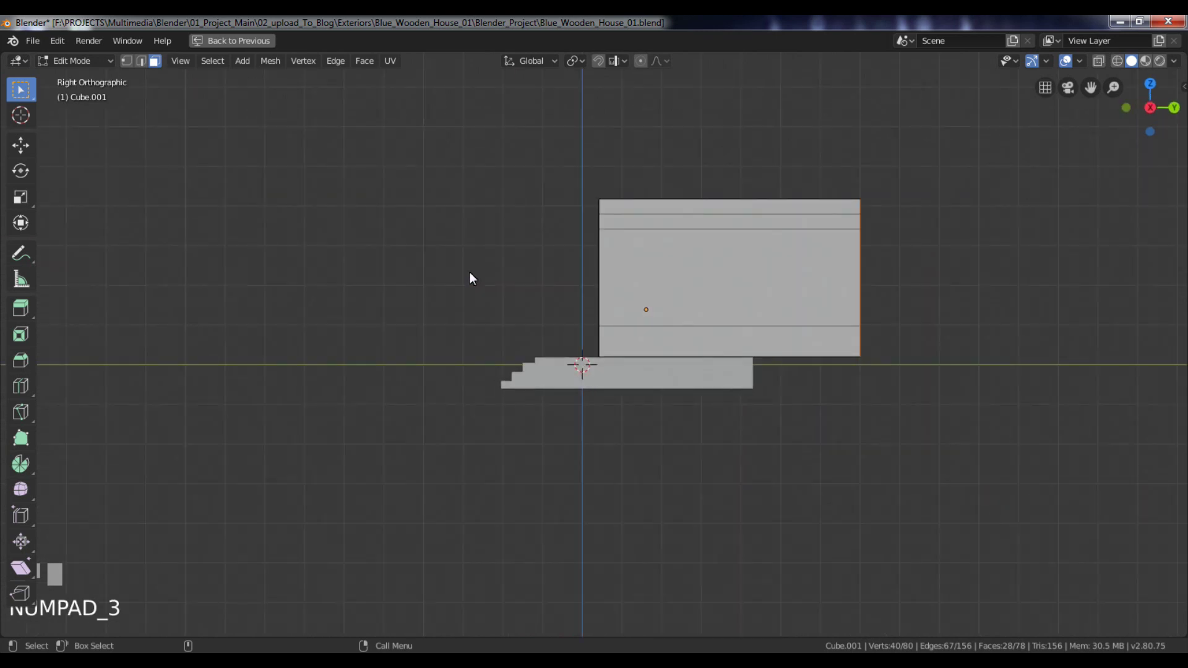
{"action": "key", "text": "ctrl+r"}
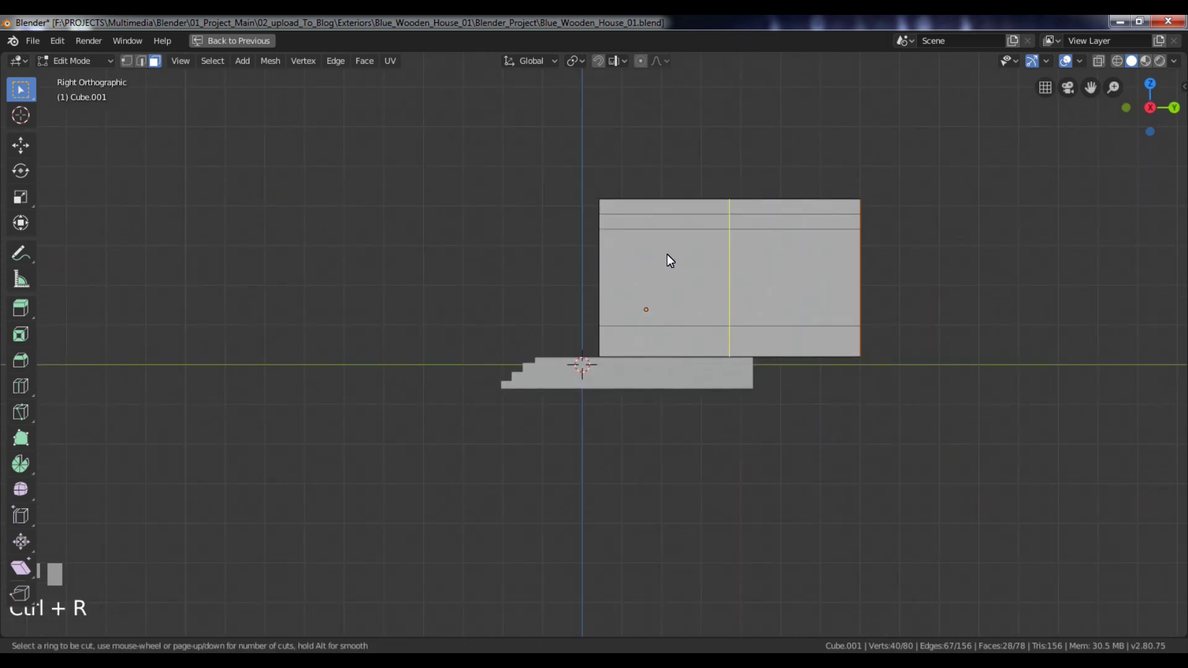
{"action": "scroll", "coordinate": [667, 255], "scroll_direction": "up", "scroll_amount": 1}
{"action": "left_click", "coordinate": [667, 254]}
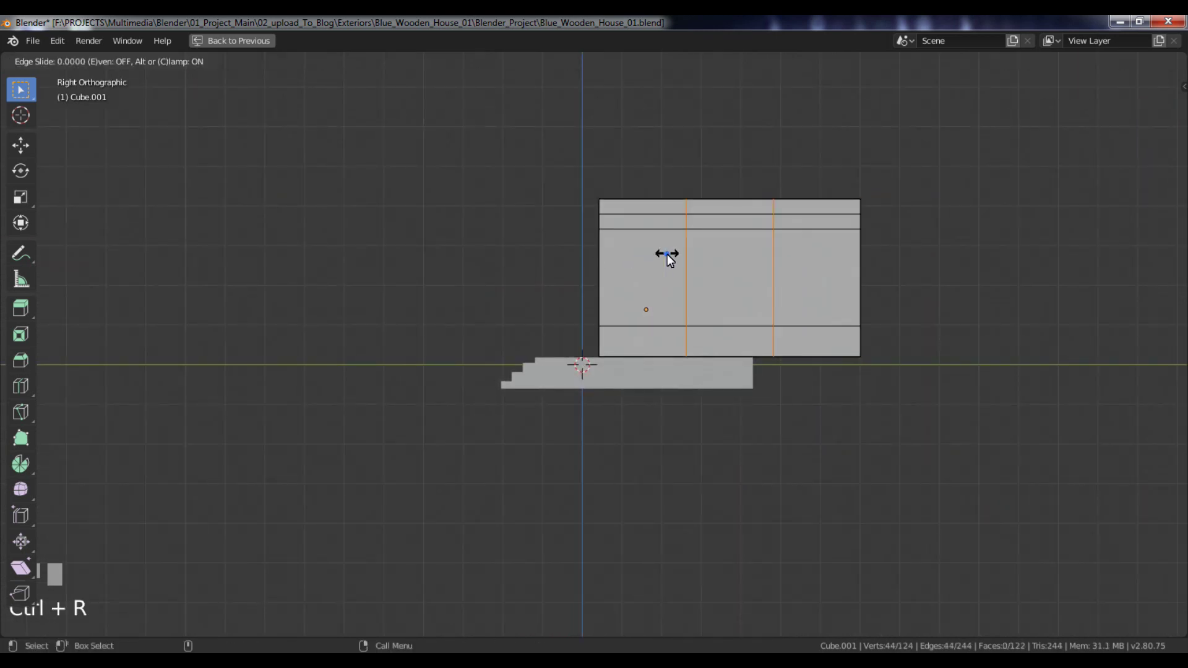
{"action": "left_click", "coordinate": [667, 254]}
Scale the two vertical side-wall loops closer together along Y by an overall factor of about 0.8
{"action": "key", "text": "s"}
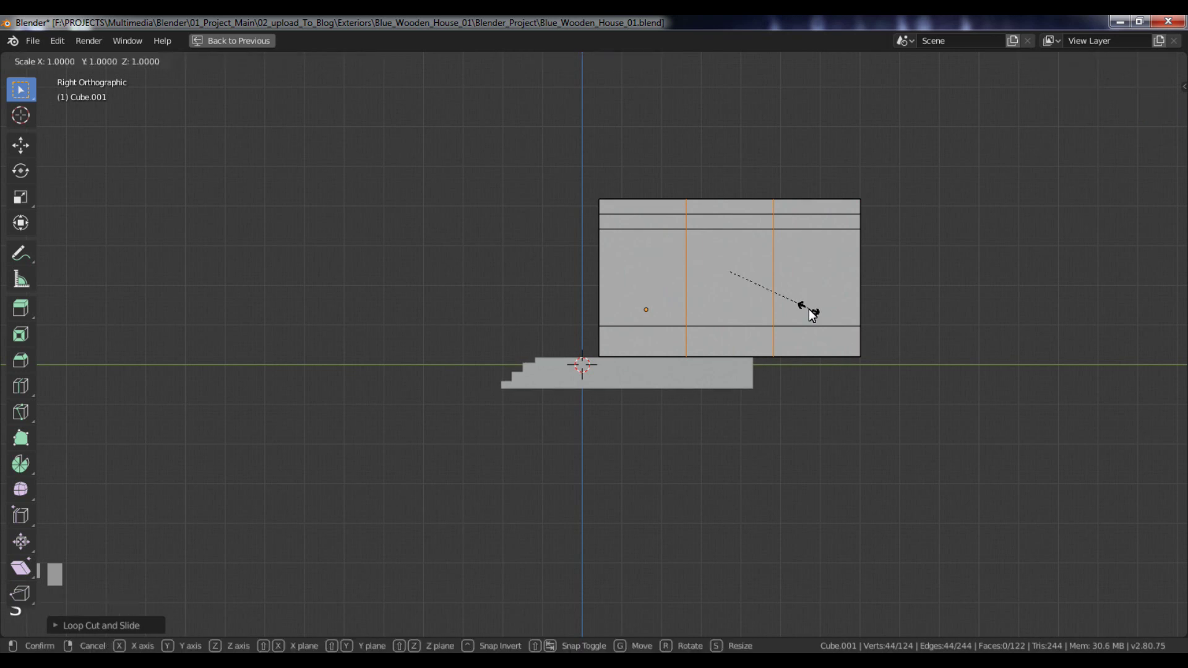
{"action": "key", "text": "y"}
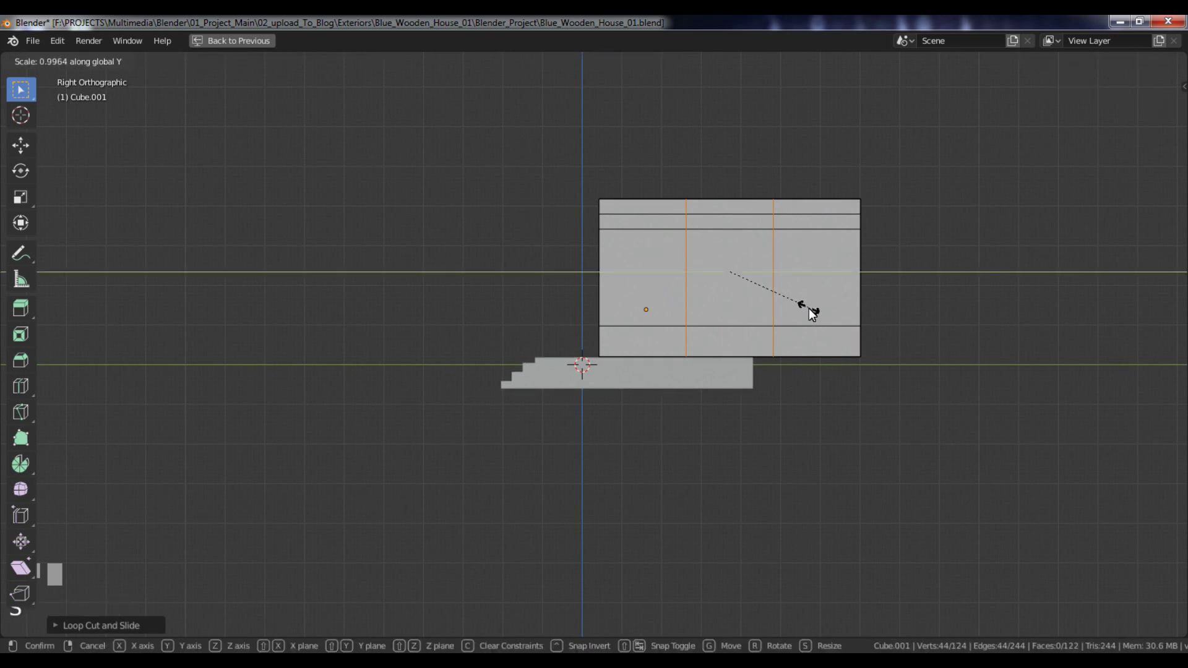
{"action": "left_click", "coordinate": [808, 308]}
{"action": "left_click_drag", "start_coordinate": [808, 308], "coordinate": [1040, 296], "text": "alt"}
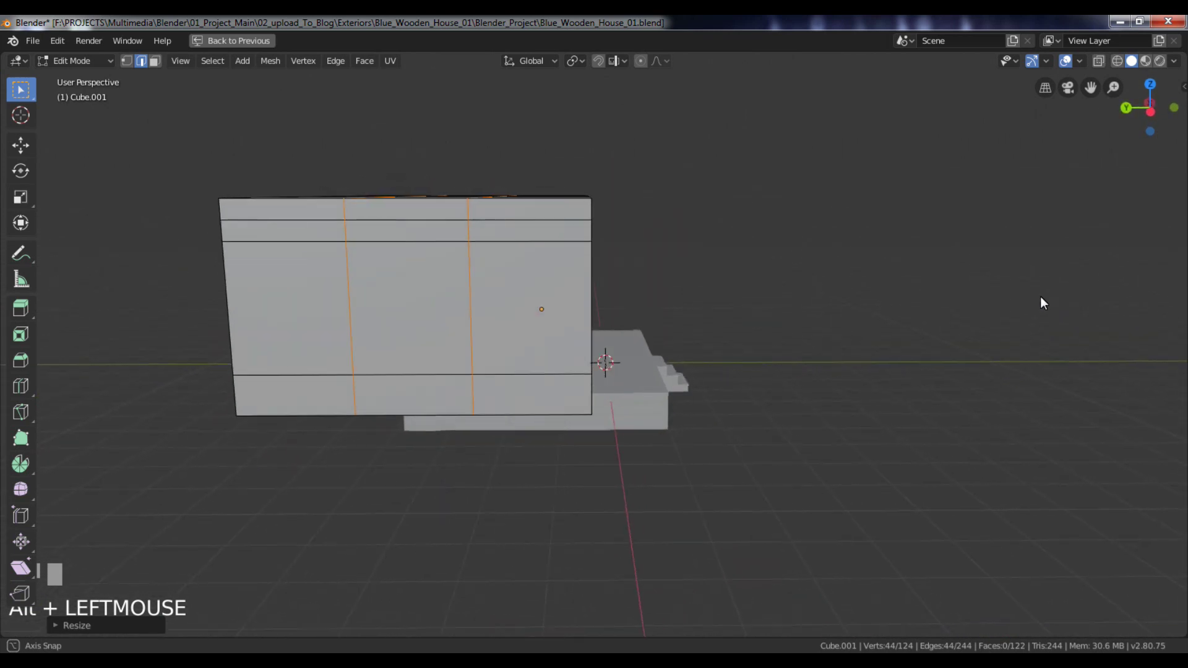
{"action": "key", "text": "s"}
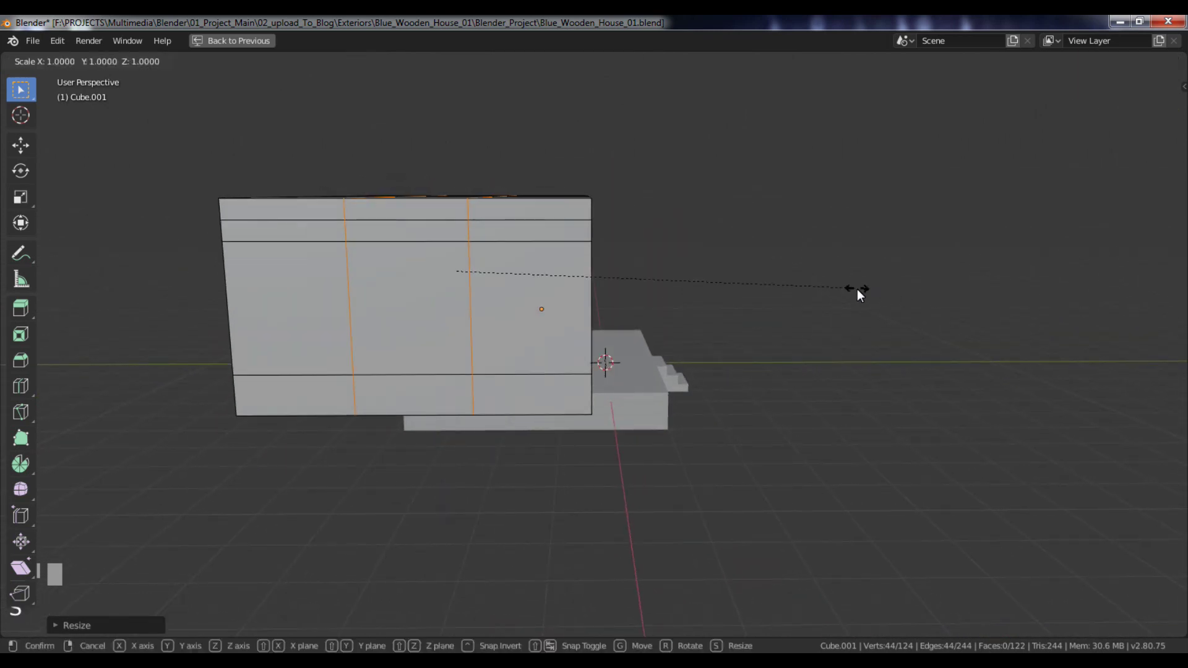
{"action": "key", "text": "y"}
{"action": "left_click", "coordinate": [766, 303]}
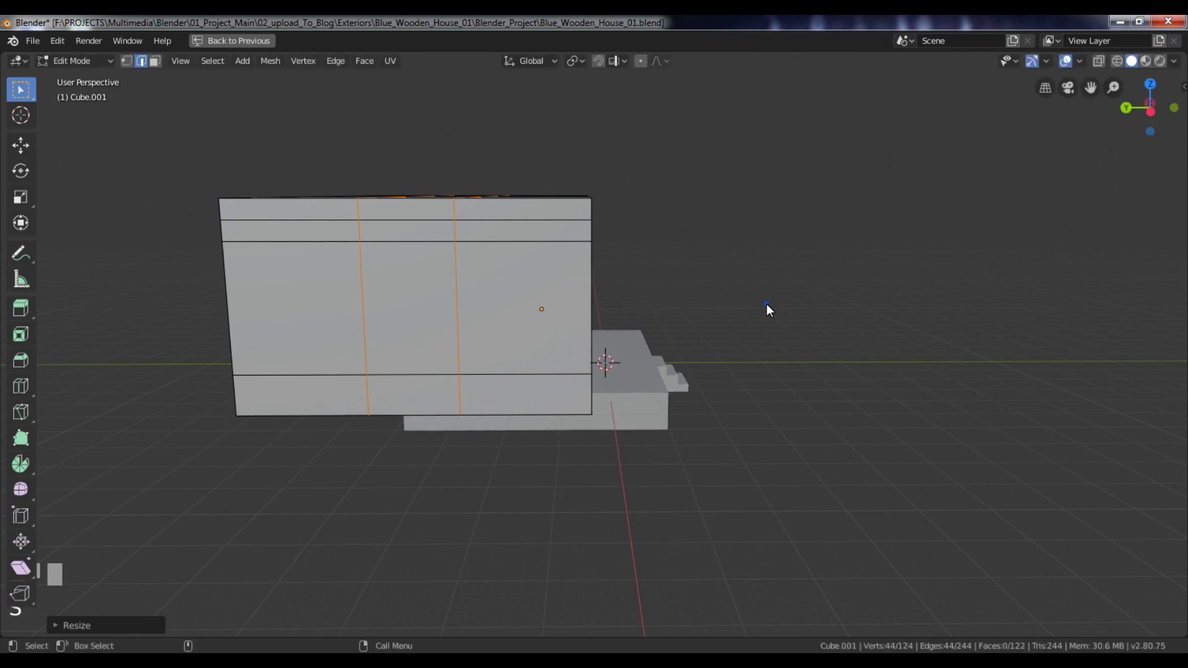
{"action": "left_click_drag", "start_coordinate": [767, 303], "coordinate": [897, 323], "text": "alt"}
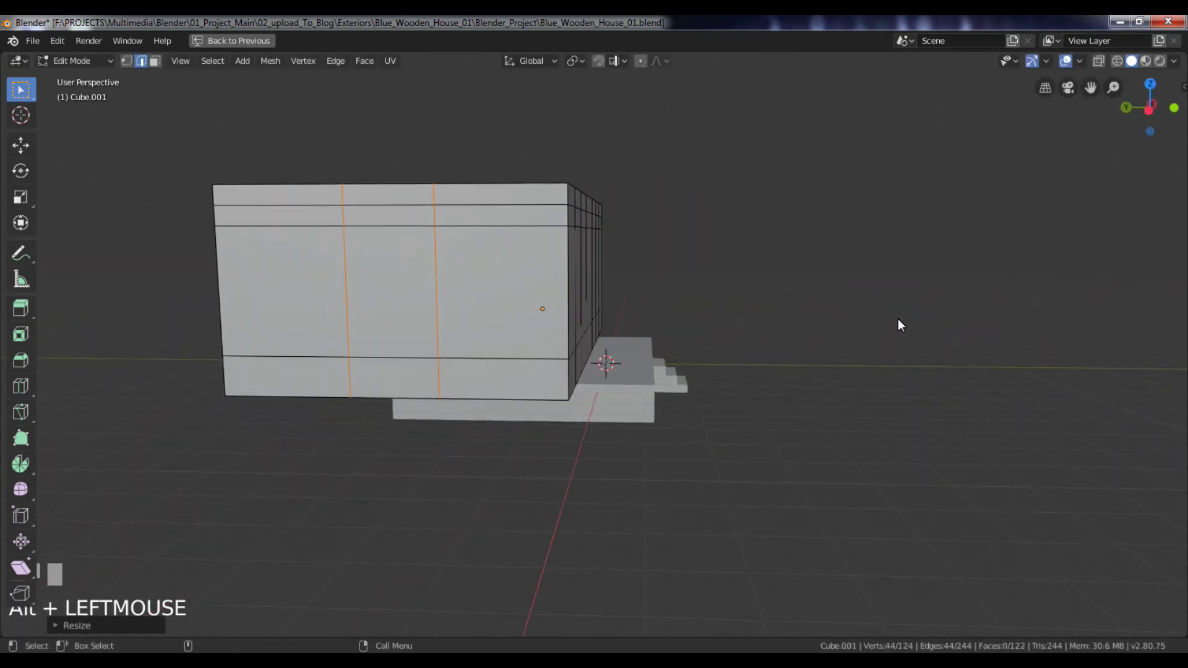
{"action": "key", "text": "s"}
{"action": "key", "text": "y"}
{"action": "left_click", "coordinate": [908, 325]}
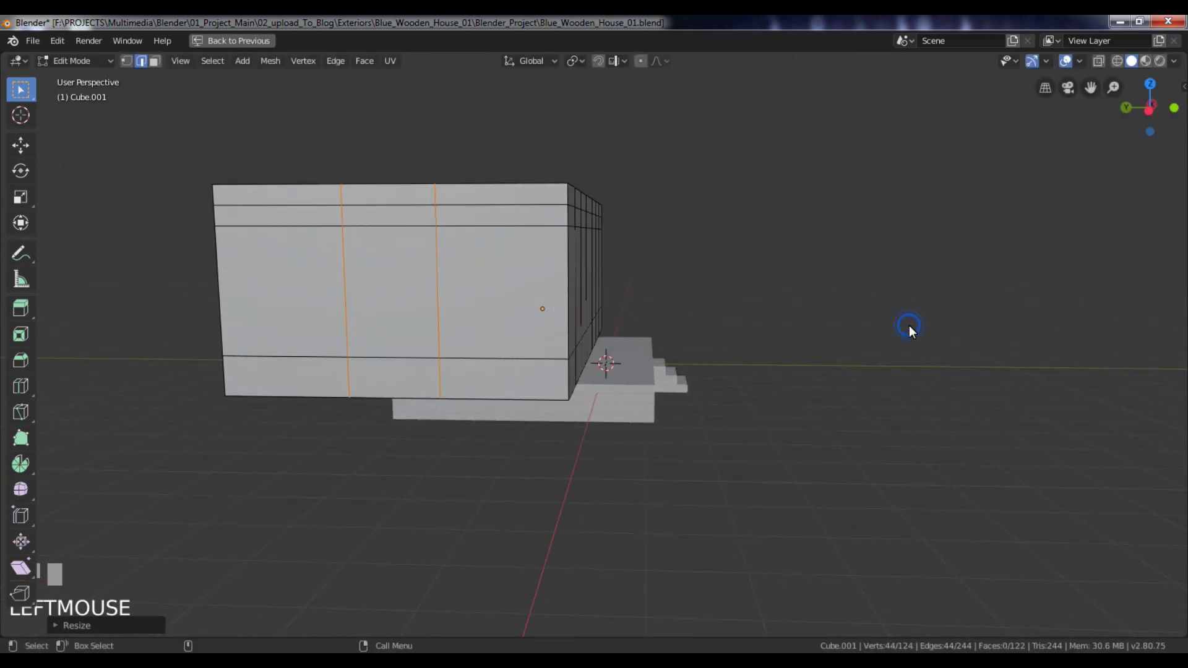
{"action": "key", "text": "g"}
{"action": "key", "text": "y"}
{"action": "left_click", "coordinate": [904, 329]}
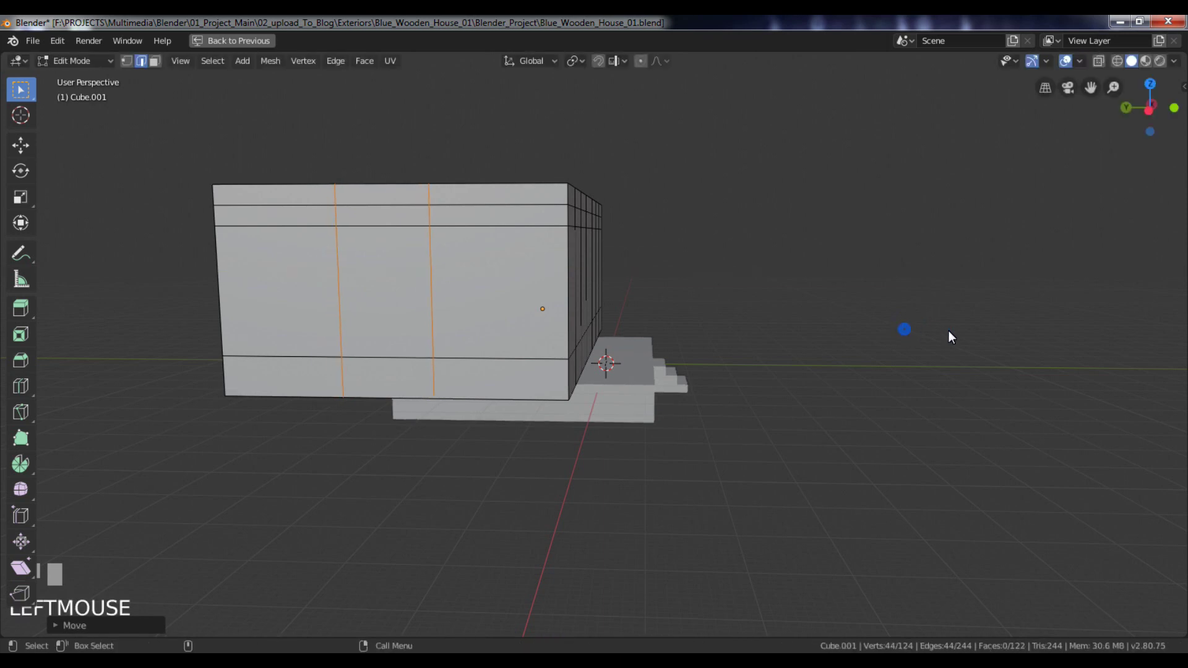
{"action": "key", "text": "ctrl+z"}
Delete the tall middle-row faces in the second and sixth bays of the front wall to open two windows
{"action": "left_click_drag", "start_coordinate": [970, 333], "coordinate": [568, 258], "text": "alt"}
{"action": "key", "text": "Tab"}
{"action": "key", "text": "Tab"}
{"action": "middle_click_drag", "start_coordinate": [568, 258], "coordinate": [637, 335], "text": "alt"}
{"action": "right_click_drag", "start_coordinate": [637, 335], "coordinate": [603, 291], "text": "alt"}
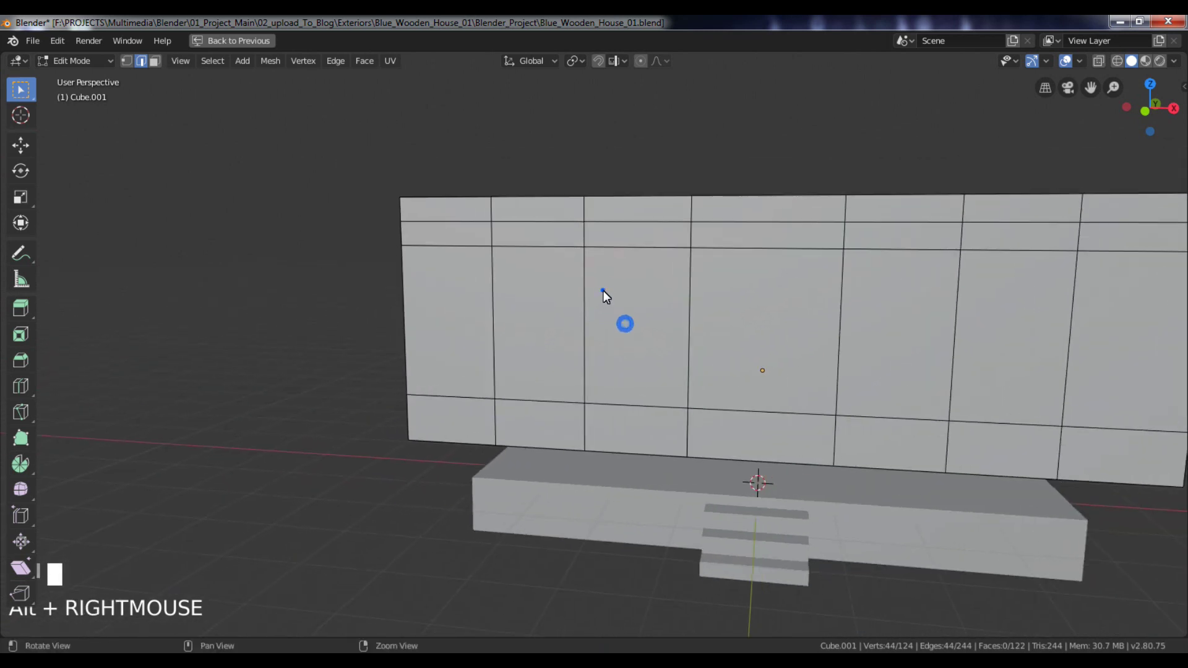
{"action": "left_click_drag", "start_coordinate": [603, 291], "coordinate": [622, 281], "text": "alt"}
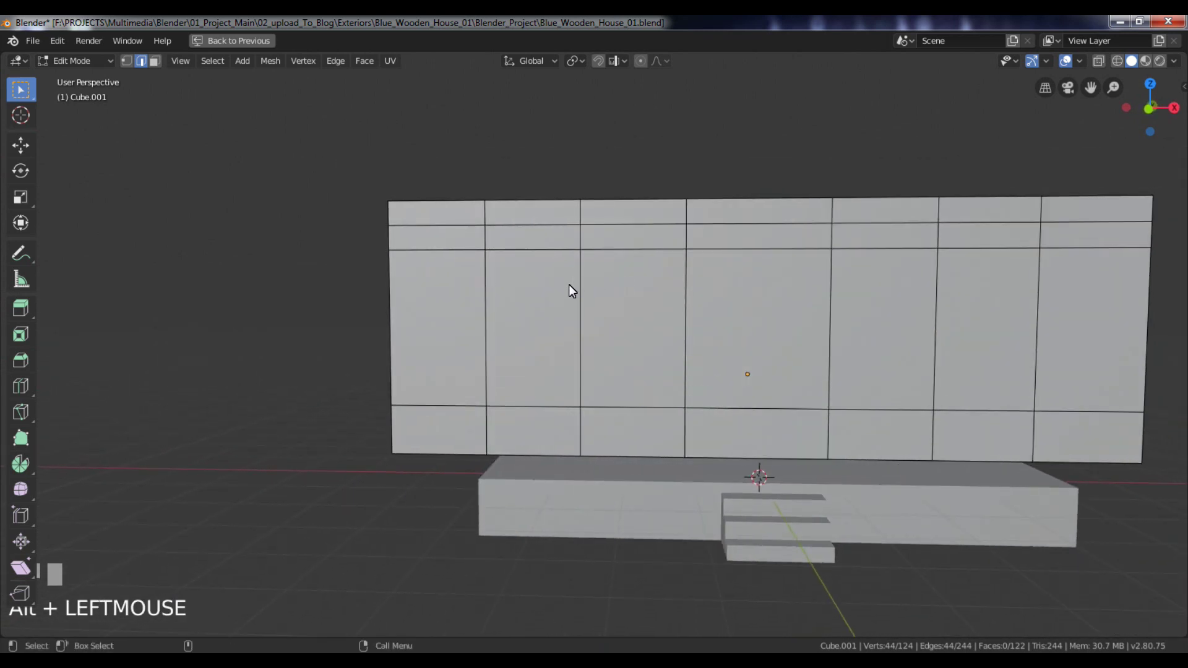
{"action": "key", "text": "3"}
{"action": "left_click", "coordinate": [542, 293]}
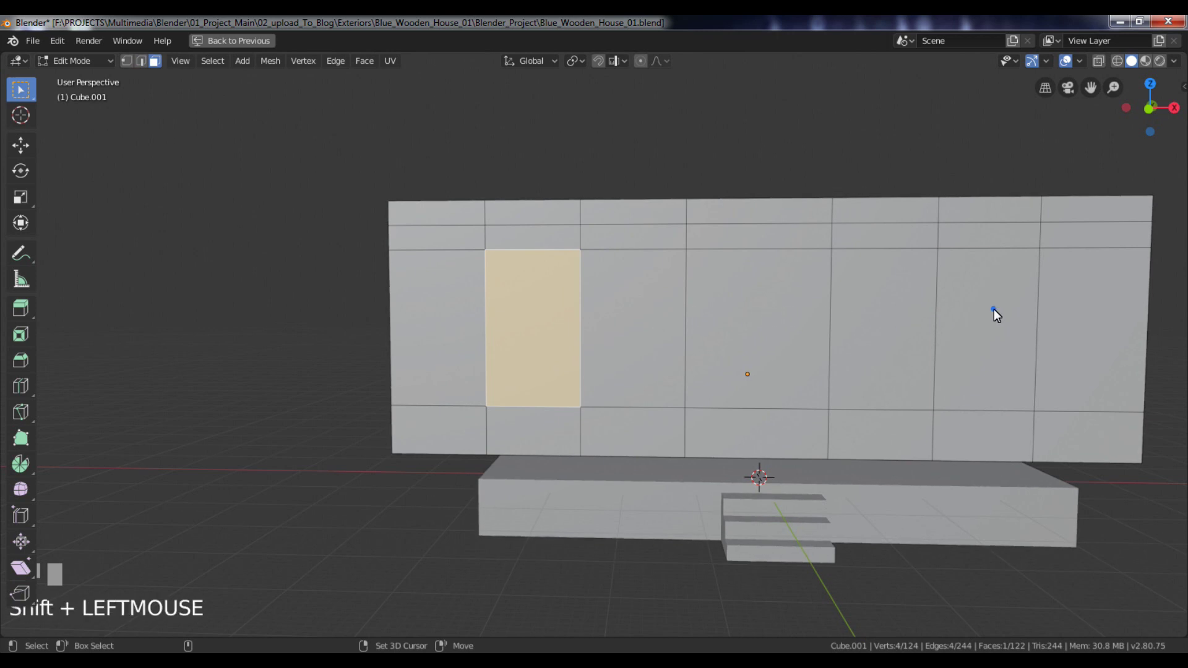
{"action": "left_click", "coordinate": [993, 310], "text": "shift"}
{"action": "left_click_drag", "start_coordinate": [726, 313], "coordinate": [835, 318], "text": "alt"}
{"action": "right_click_drag", "start_coordinate": [835, 318], "coordinate": [748, 262], "text": "alt"}
{"action": "left_click_drag", "start_coordinate": [676, 292], "coordinate": [586, 306], "text": "alt"}
{"action": "key", "text": "Delete"}
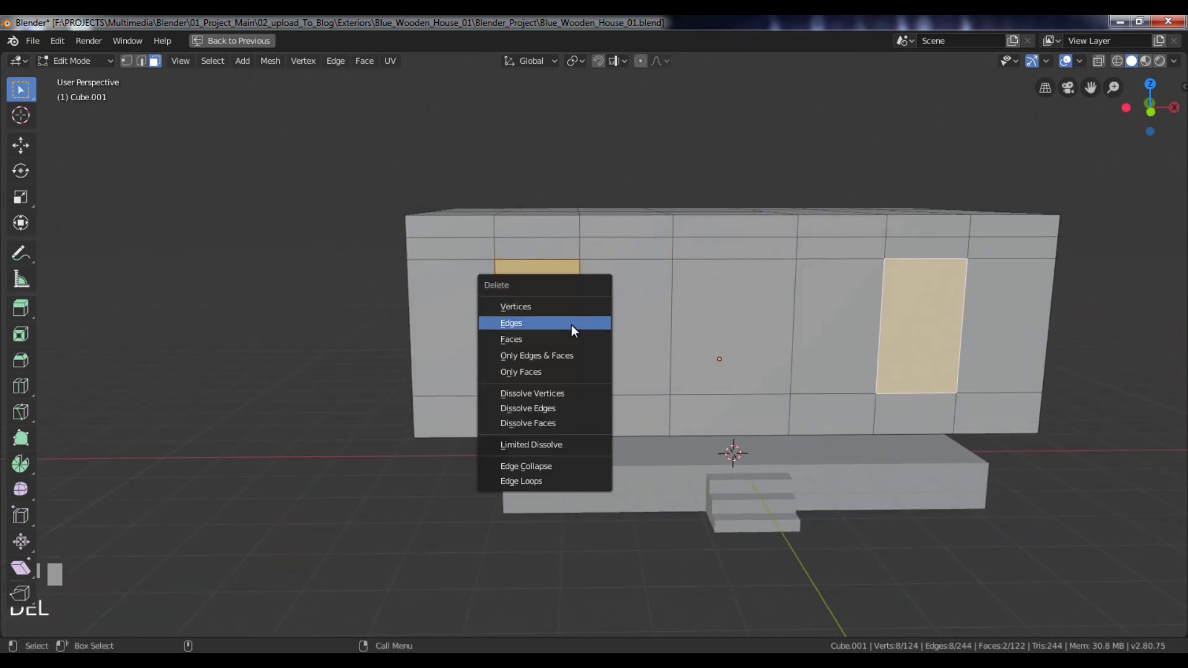
{"action": "left_click", "coordinate": [554, 339]}
Delete the three stacked faces in the front wall's centre bay, from the bottom up to the topmost band, to open the doorway
{"action": "left_click", "coordinate": [737, 347]}
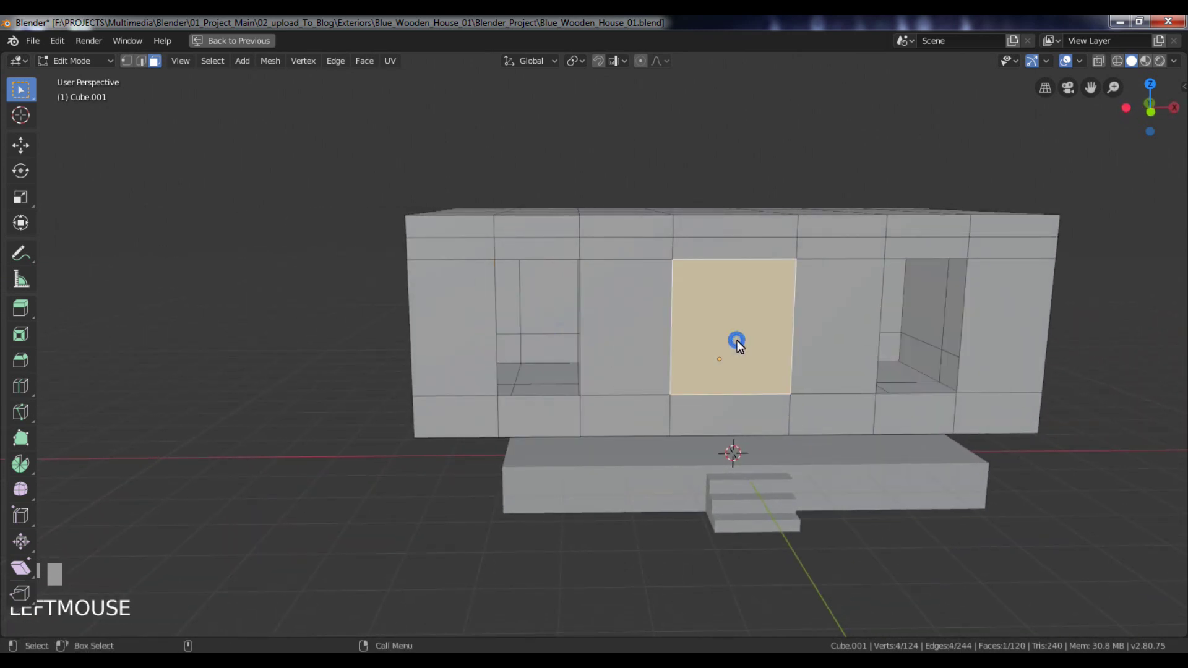
{"action": "left_click", "coordinate": [726, 424], "text": "shift"}
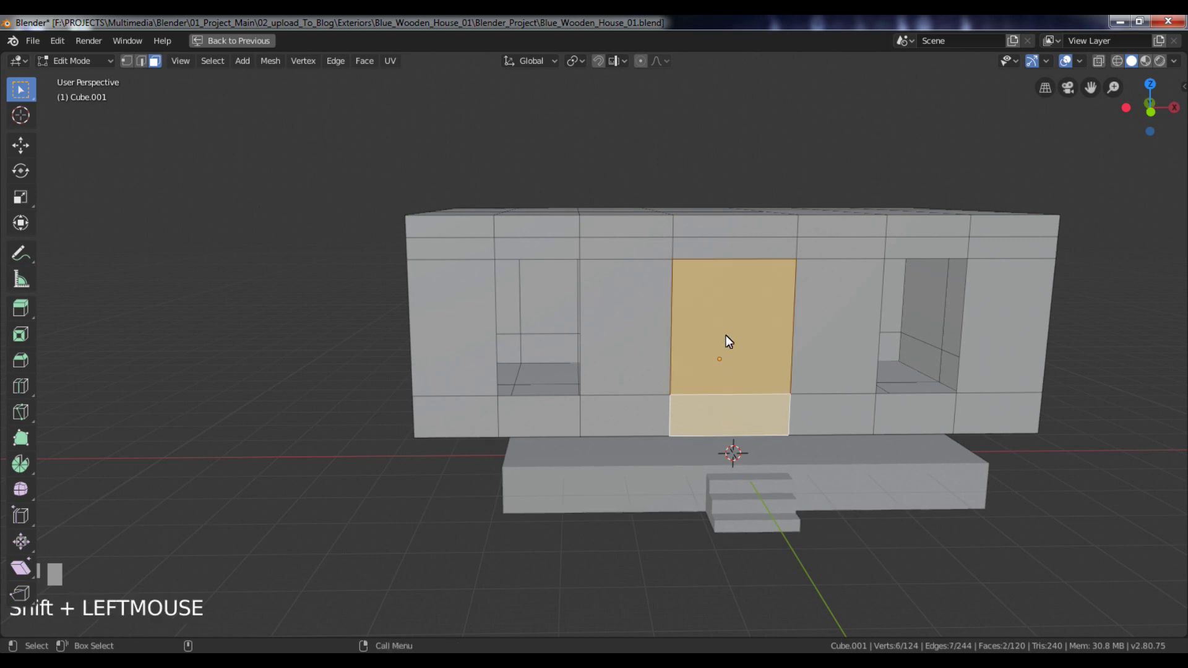
{"action": "left_click", "coordinate": [729, 250], "text": "shift"}
{"action": "key", "text": "Delete"}
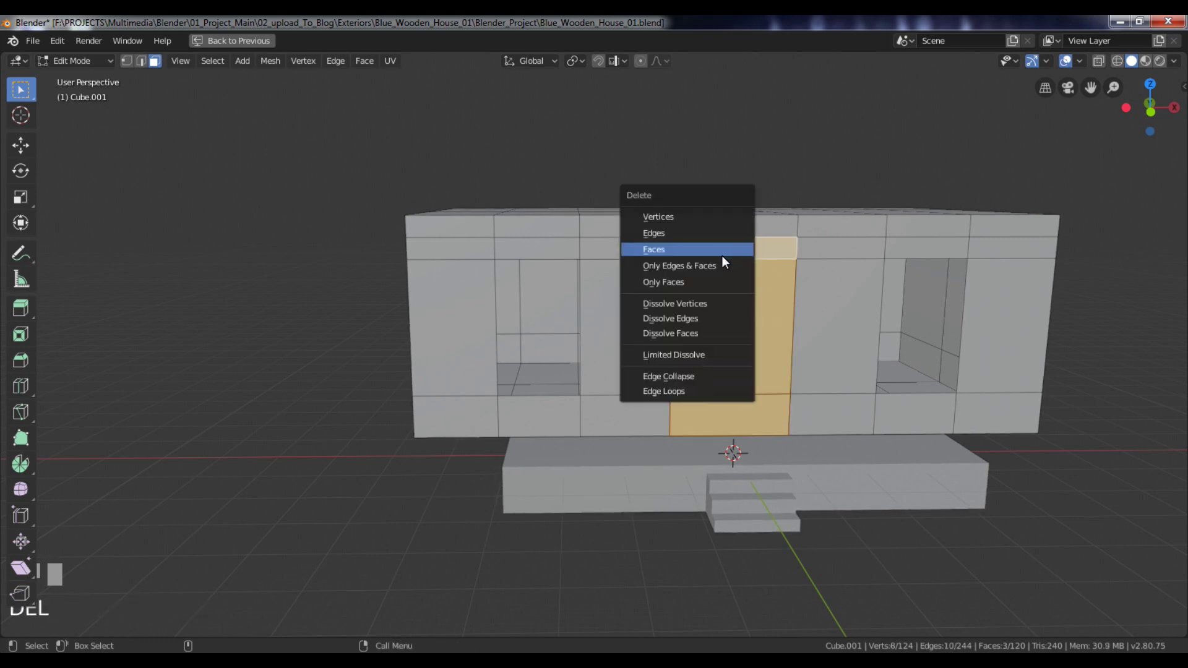
{"action": "left_click", "coordinate": [718, 254]}
Delete the tall centre face of each side wall to open a window on both sides, and return to Object Mode
{"action": "left_click_drag", "start_coordinate": [955, 310], "coordinate": [869, 369], "text": "alt"}
{"action": "left_click", "coordinate": [872, 367], "text": "shift"}
{"action": "left_click_drag", "start_coordinate": [1010, 387], "coordinate": [542, 368], "text": "alt"}
{"action": "left_click", "coordinate": [541, 364], "text": "shift"}
{"action": "key", "text": "Delete"}
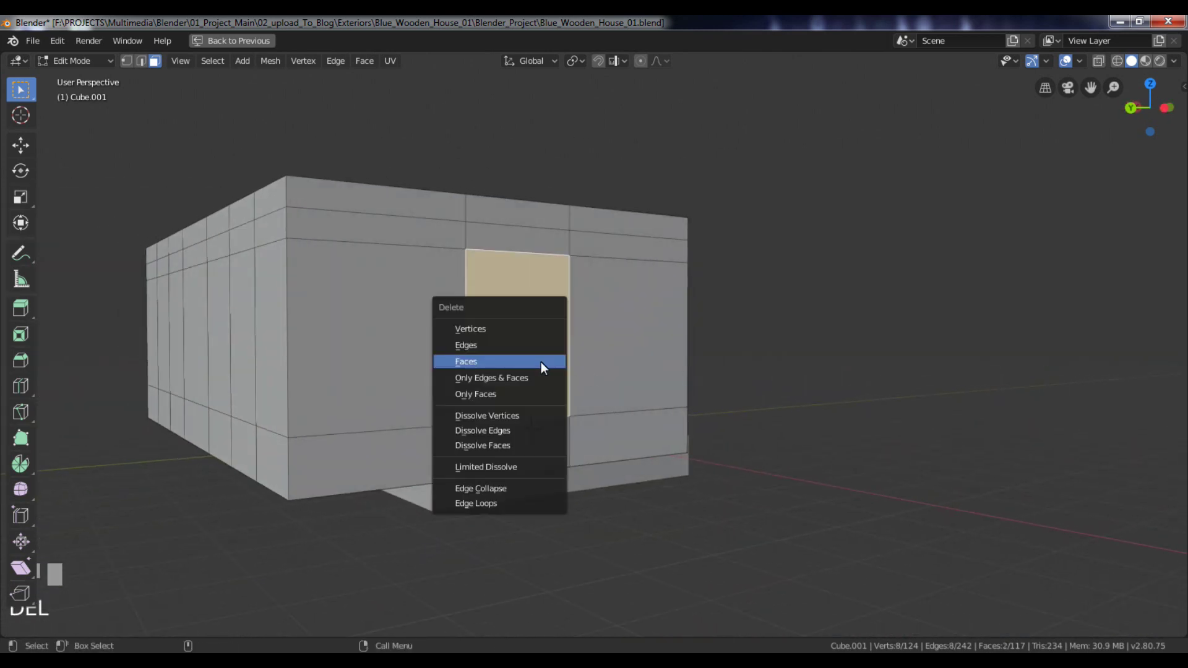
{"action": "left_click", "coordinate": [542, 364]}
{"action": "left_click_drag", "start_coordinate": [699, 404], "coordinate": [611, 350], "text": "alt"}
{"action": "key", "text": "Tab"}
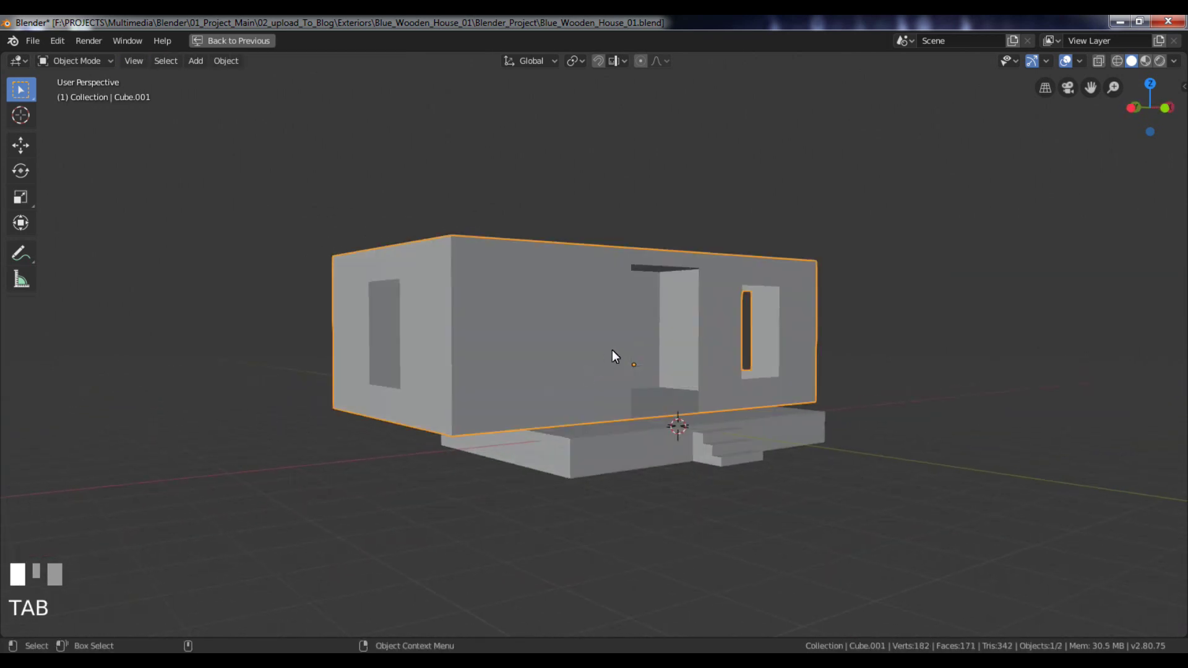
{"action": "middle_click_drag", "start_coordinate": [611, 350], "coordinate": [659, 406], "text": "alt"}
{"action": "left_click_drag", "start_coordinate": [659, 406], "coordinate": [607, 414], "text": "alt"}
{"action": "right_click_drag", "start_coordinate": [607, 415], "coordinate": [629, 465], "text": "alt"}
{"action": "middle_click_drag", "start_coordinate": [629, 465], "coordinate": [615, 445], "text": "alt"}
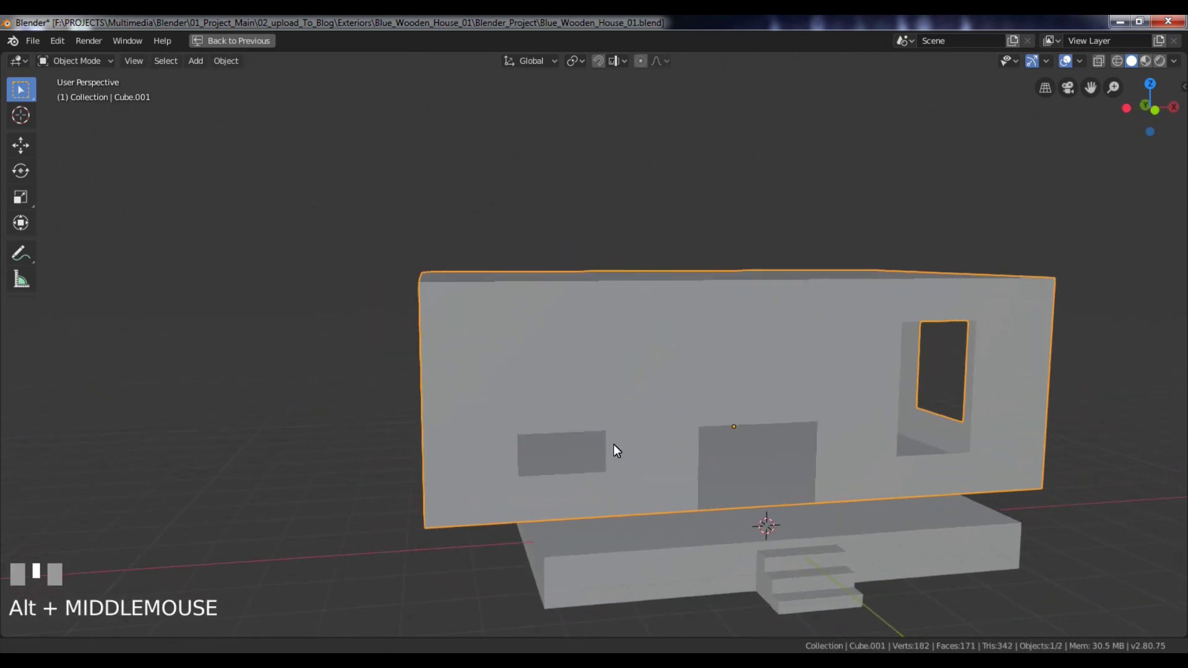
Move the stepped platform's rear faces back along Y until they sit just past the house body's back wall
{"action": "left_click_drag", "start_coordinate": [615, 445], "coordinate": [607, 433], "text": "alt"}
{"action": "left_click", "coordinate": [603, 566]}
{"action": "key", "text": "KP_3"}
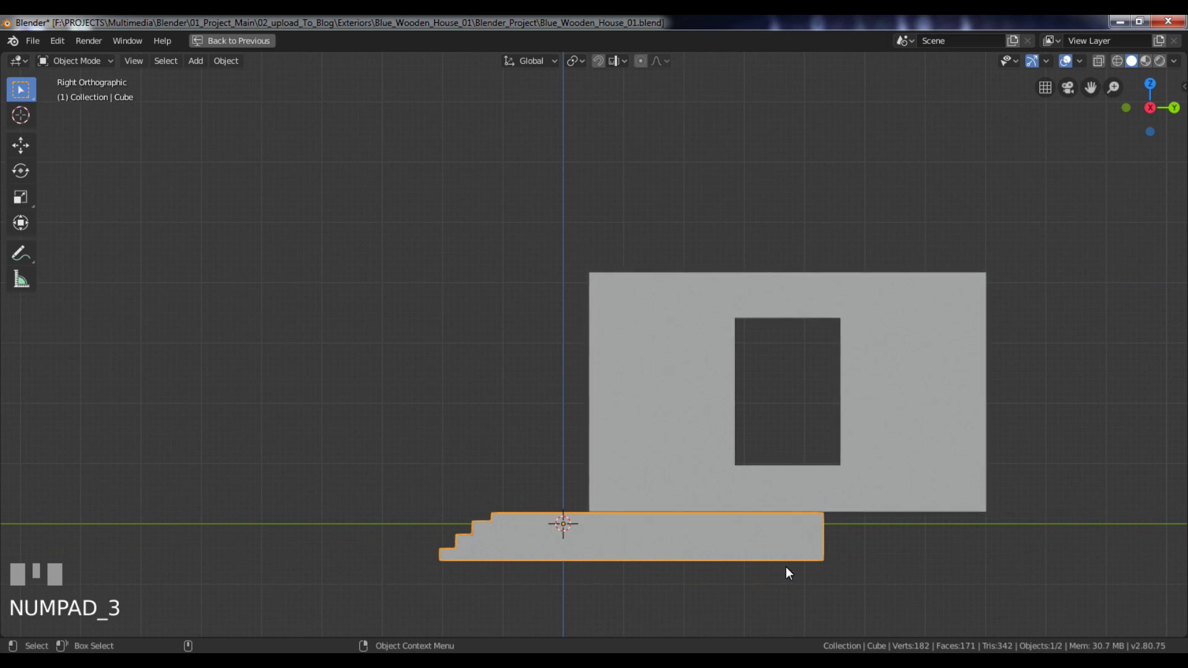
{"action": "key", "text": "Tab"}
{"action": "key", "text": "z"}
{"action": "left_click", "coordinate": [632, 488]}
{"action": "left_click_drag", "start_coordinate": [779, 432], "coordinate": [848, 610]}
{"action": "key", "text": "3"}
{"action": "left_click_drag", "start_coordinate": [765, 419], "coordinate": [870, 637]}
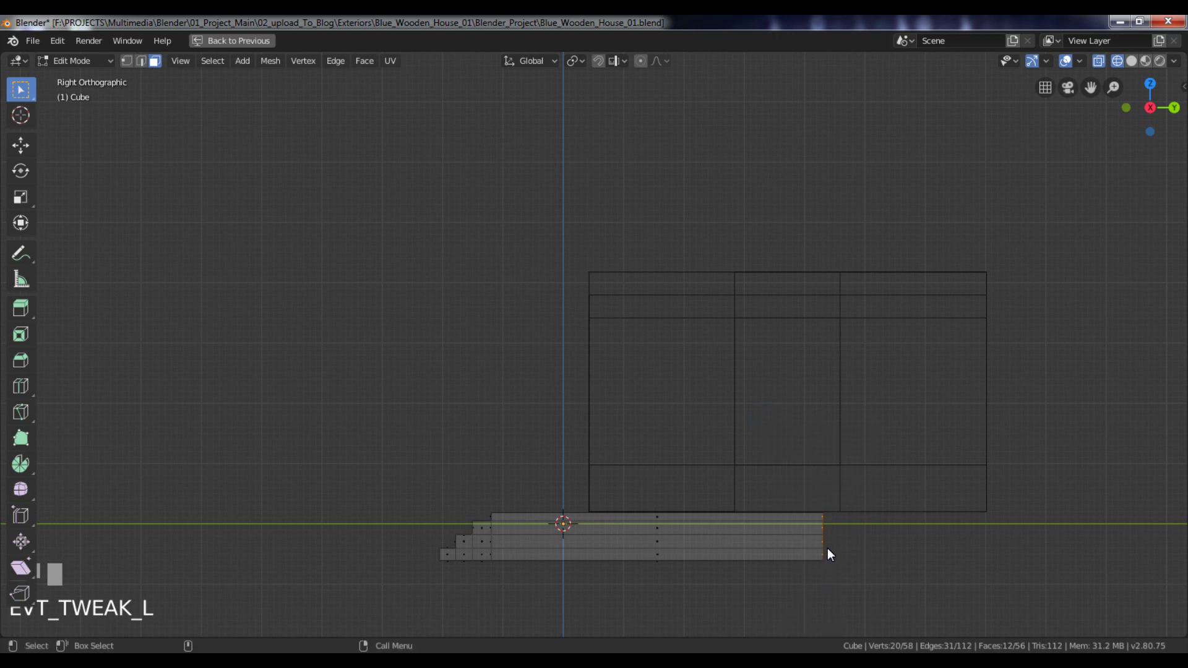
{"action": "key", "text": "g"}
{"action": "key", "text": "y"}
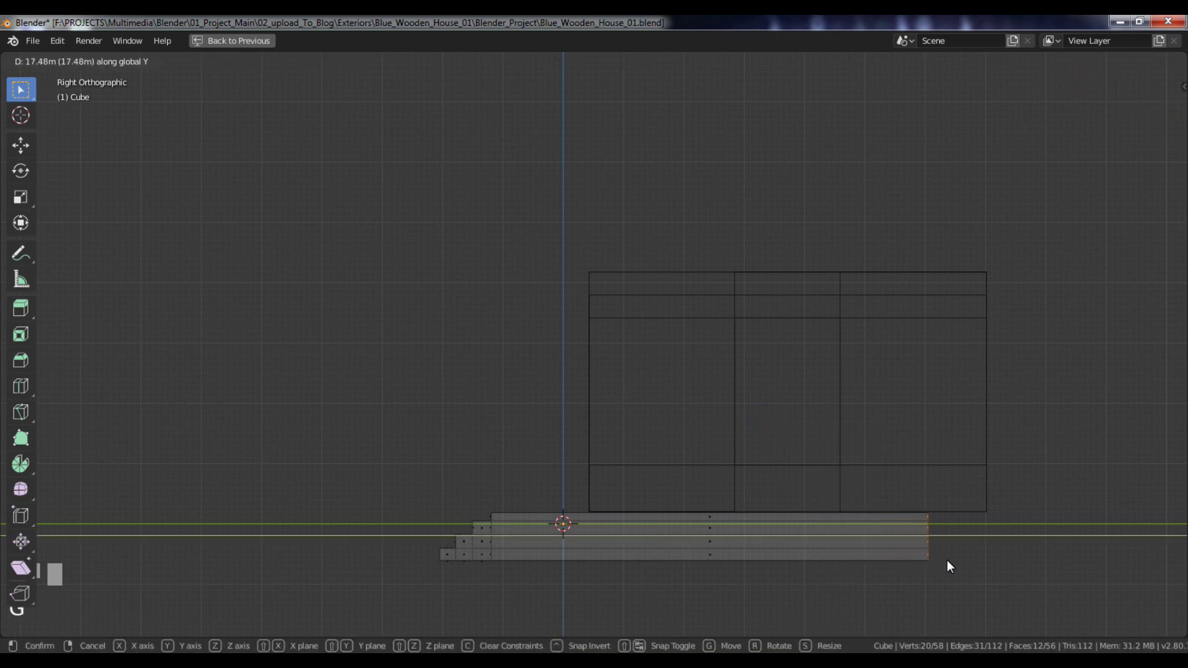
{"action": "left_click", "coordinate": [994, 564]}
{"action": "key", "text": "Tab"}
Scale the whole stepped platform along X so its width matches the house body
{"action": "left_click_drag", "start_coordinate": [974, 563], "coordinate": [763, 464], "text": "alt"}
{"action": "key", "text": "KP_1"}
{"action": "key", "text": "z"}
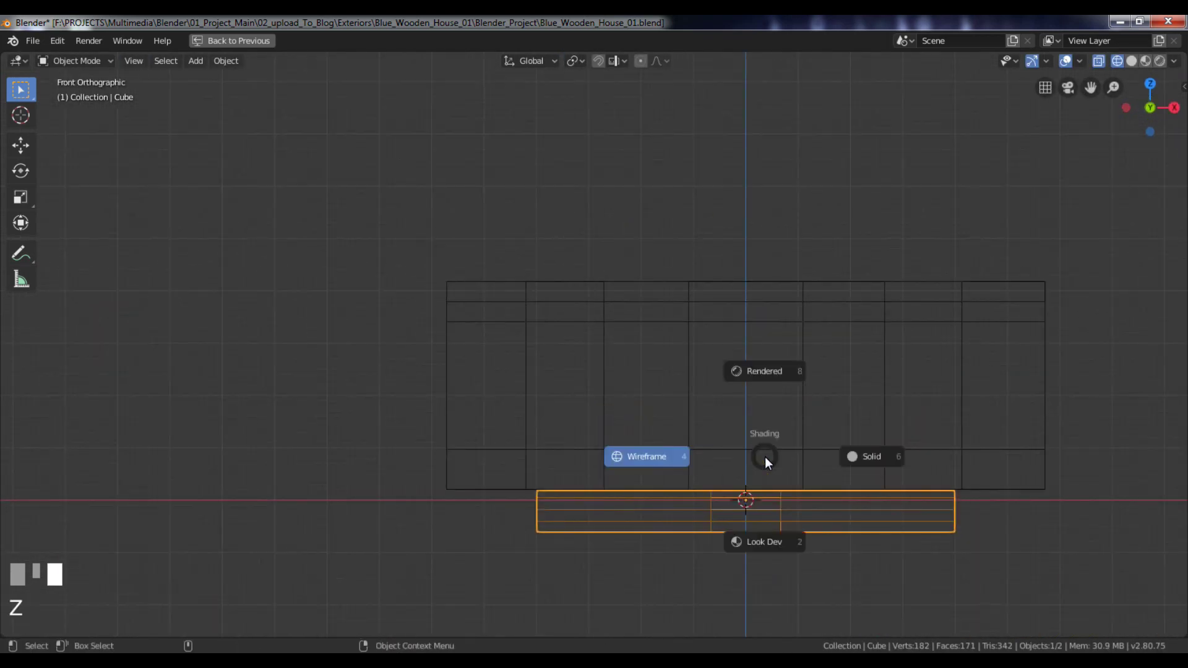
{"action": "left_click", "coordinate": [894, 468]}
{"action": "key", "text": "s"}
{"action": "key", "text": "x"}
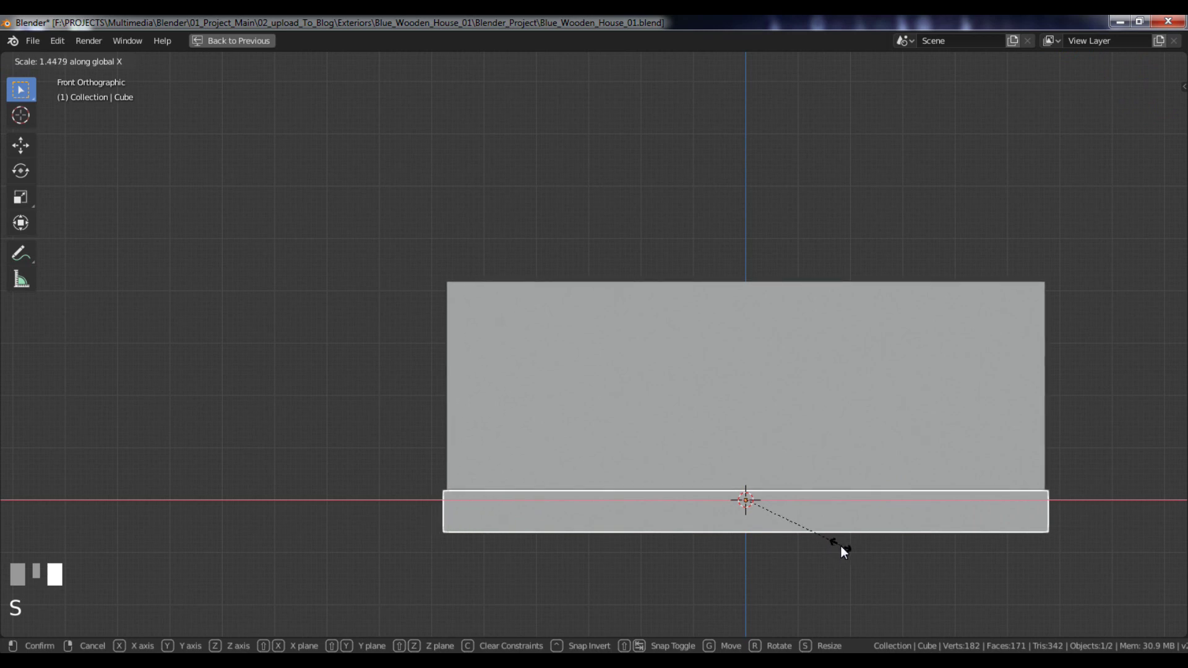
{"action": "left_click", "coordinate": [839, 546]}
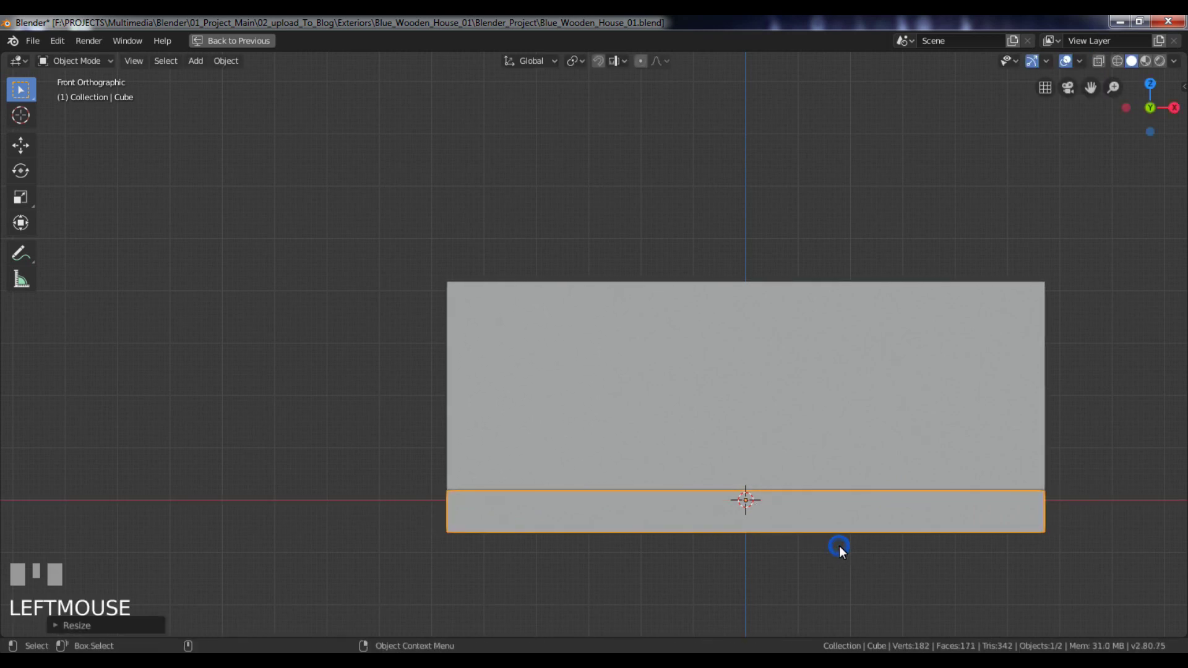
Scale the house body's middle side-wall columns along Y to make the side windows slightly narrower
{"action": "left_click_drag", "start_coordinate": [839, 546], "coordinate": [841, 483], "text": "alt"}
{"action": "left_click", "coordinate": [525, 410]}
{"action": "key", "text": "KP_3"}
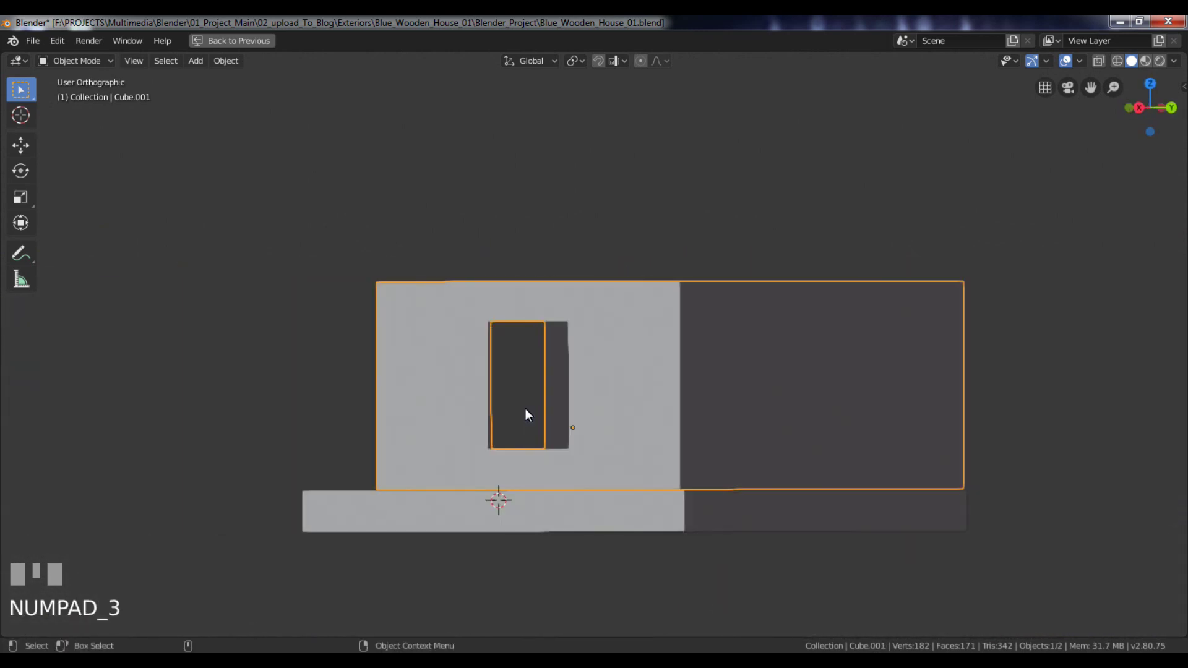
{"action": "key", "text": "Tab"}
{"action": "key", "text": "1"}
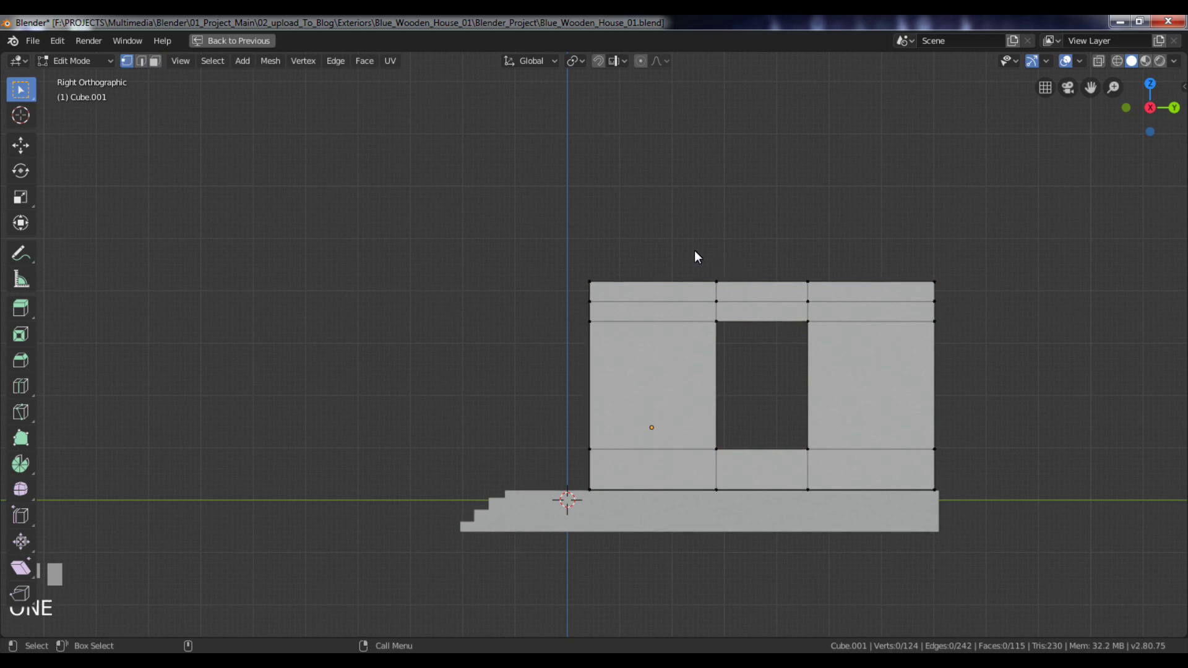
{"action": "left_click", "coordinate": [608, 255]}
{"action": "key", "text": "z"}
{"action": "left_click", "coordinate": [525, 269]}
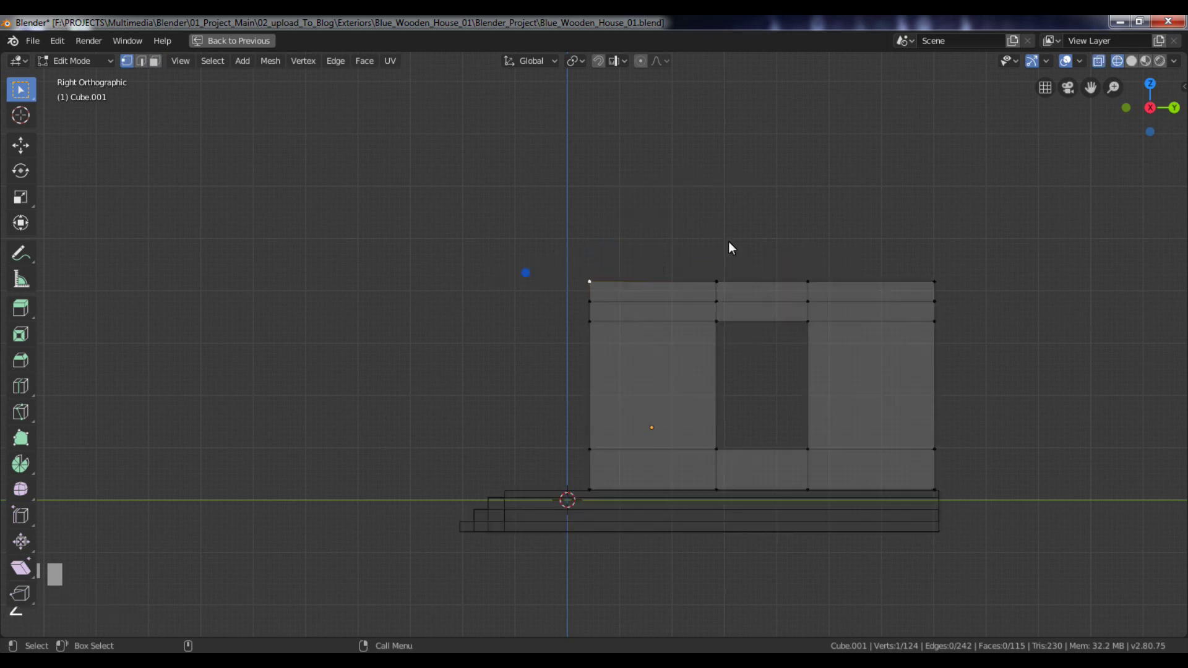
{"action": "mouse_move", "coordinate": [676, 224]}
{"action": "left_mouse_down"}
{"action": "mouse_move", "coordinate": [795, 478]}
{"action": "mouse_move", "coordinate": [878, 512]}
{"action": "left_mouse_up"}
{"action": "key", "text": "s"}
{"action": "key", "text": "x"}
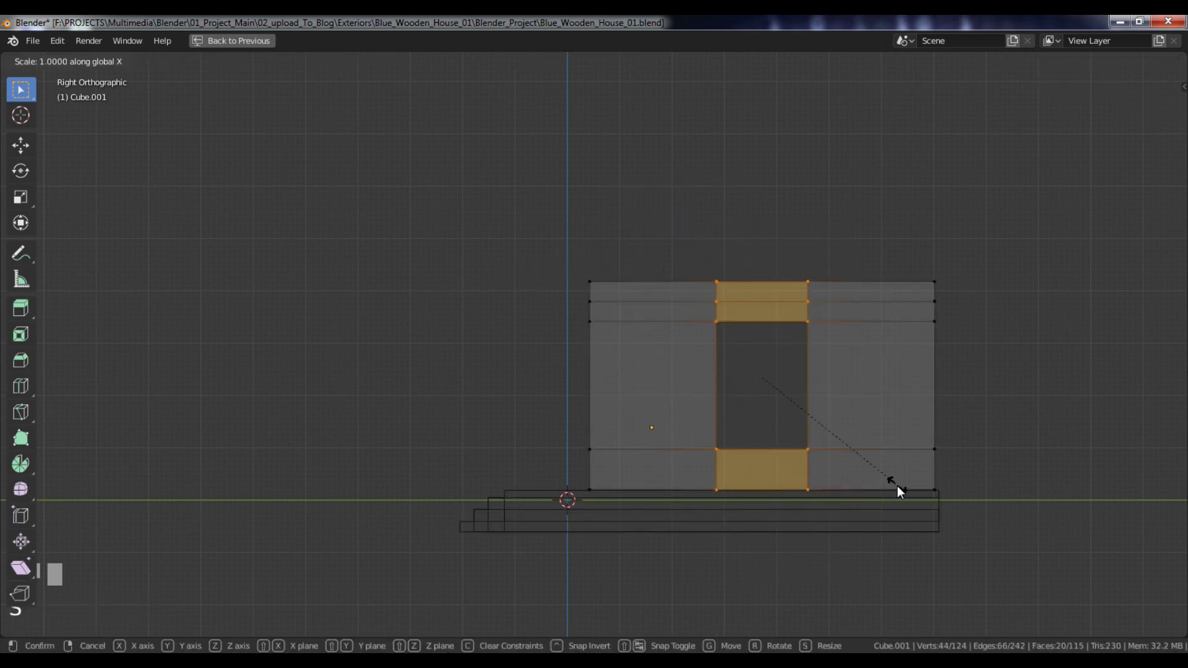
{"action": "key", "text": "y"}
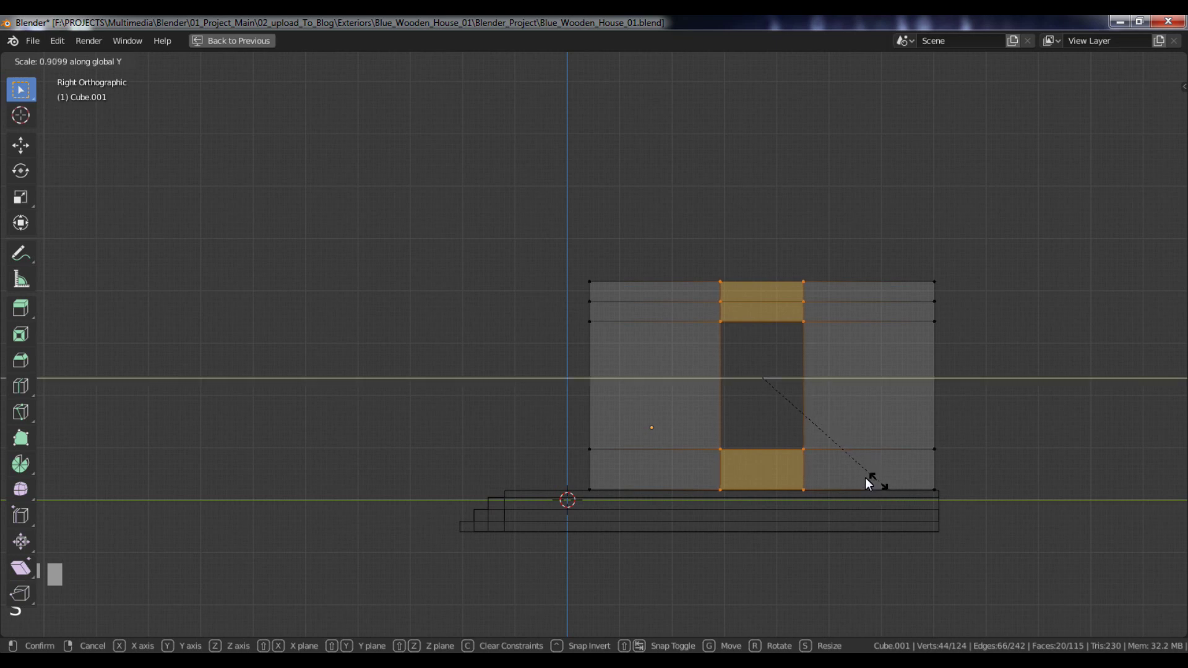
{"action": "left_click", "coordinate": [871, 479]}
{"action": "key", "text": "Tab"}
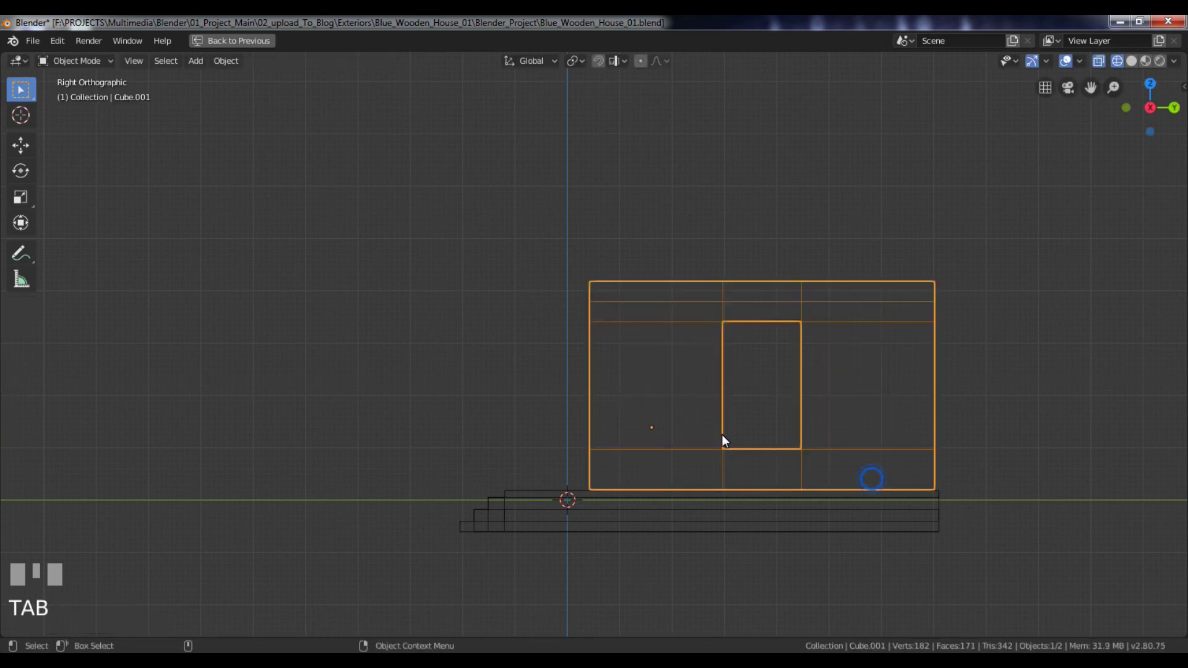
Add one vertical loop cut across the platform's depth and move it along Y to line up with the house's front wall
{"action": "left_click_drag", "start_coordinate": [722, 434], "coordinate": [853, 444], "text": "alt"}
{"action": "key", "text": "z"}
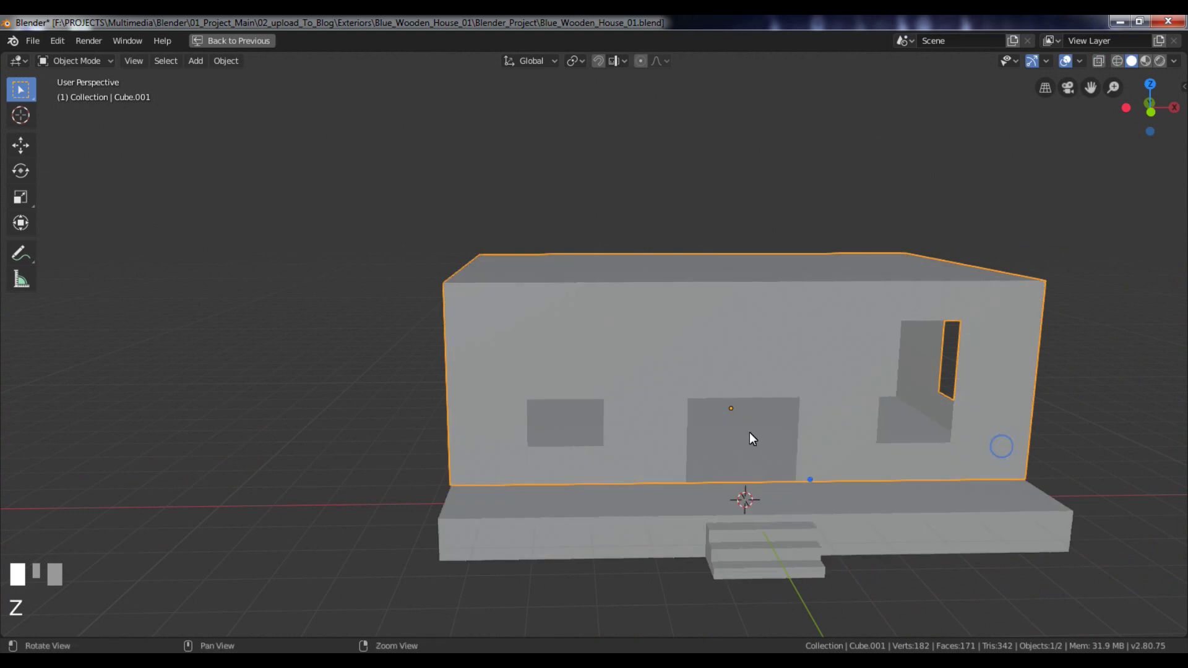
{"action": "left_click_drag", "start_coordinate": [749, 432], "coordinate": [834, 422], "text": "alt"}
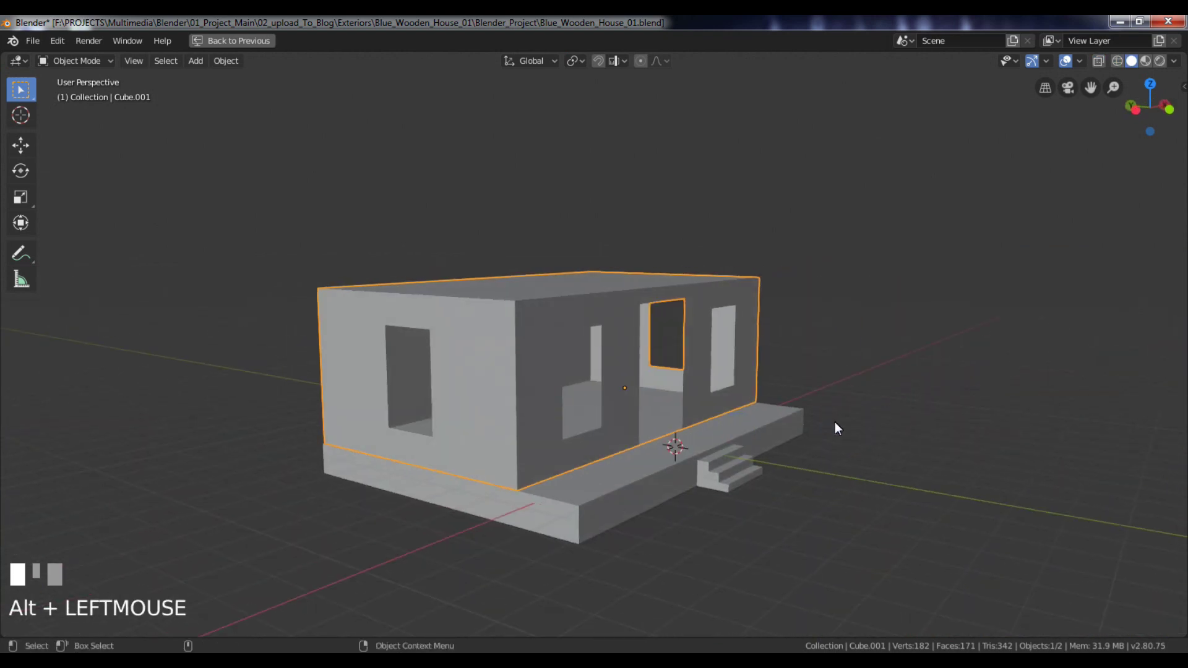
{"action": "left_click", "coordinate": [699, 472]}
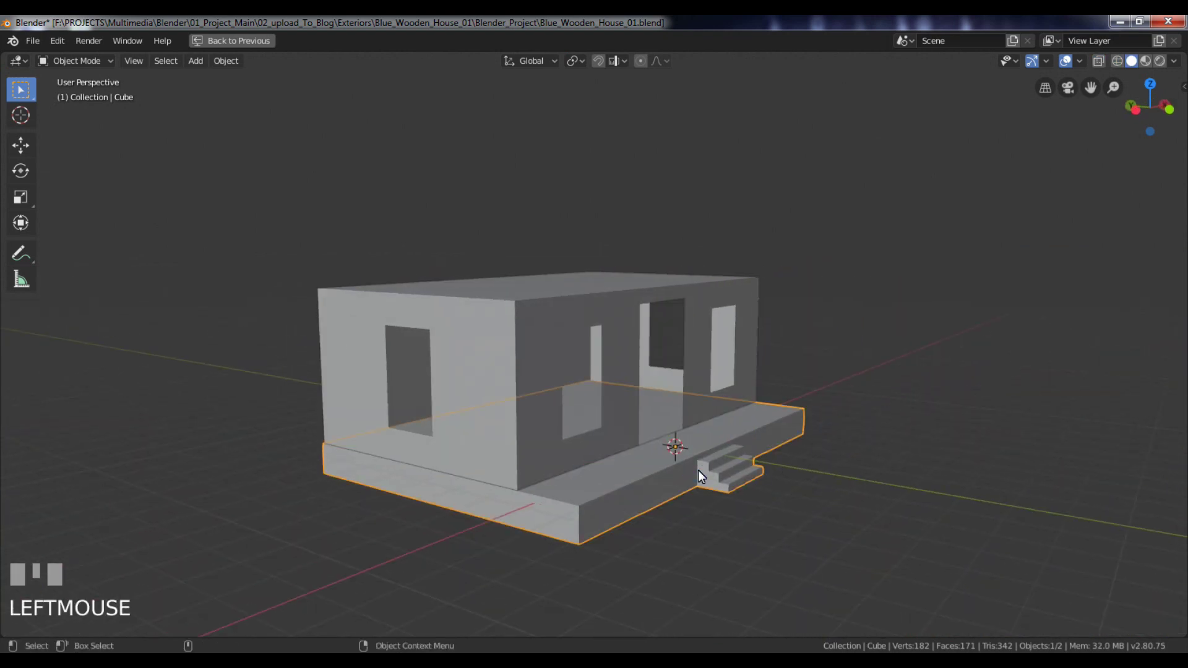
{"action": "key", "text": "KP_3"}
{"action": "key", "text": "Tab"}
{"action": "scroll", "coordinate": [593, 508], "scroll_direction": "up", "scroll_amount": 2}
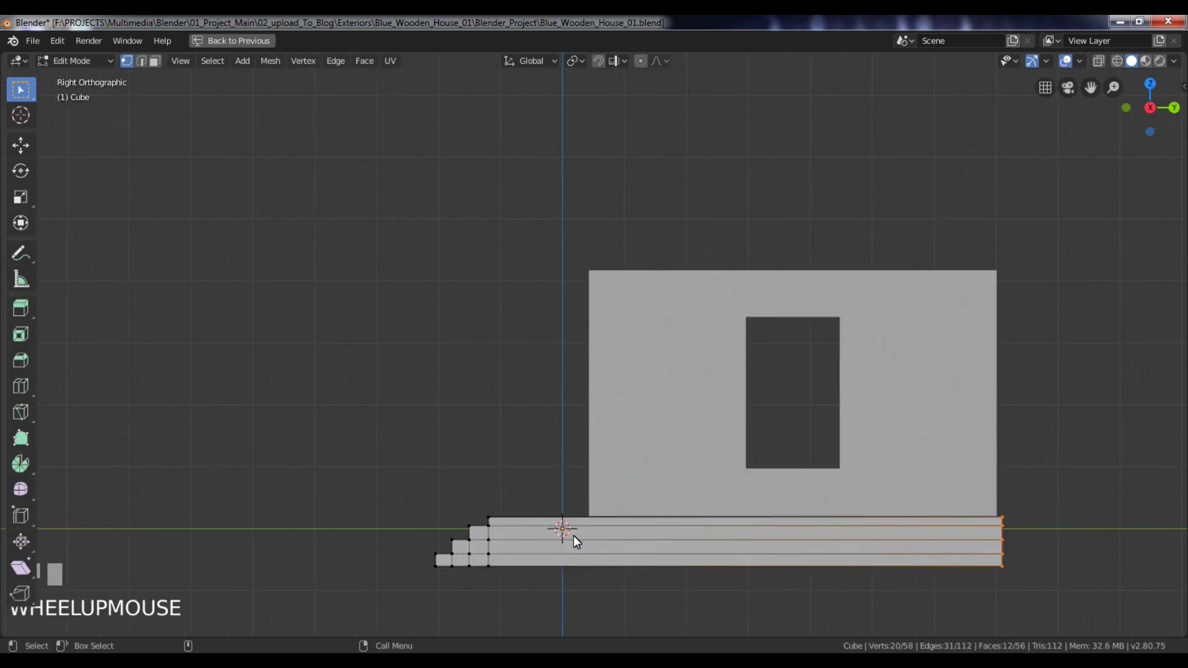
{"action": "key", "text": "ctrl+r"}
{"action": "left_click", "coordinate": [587, 532]}
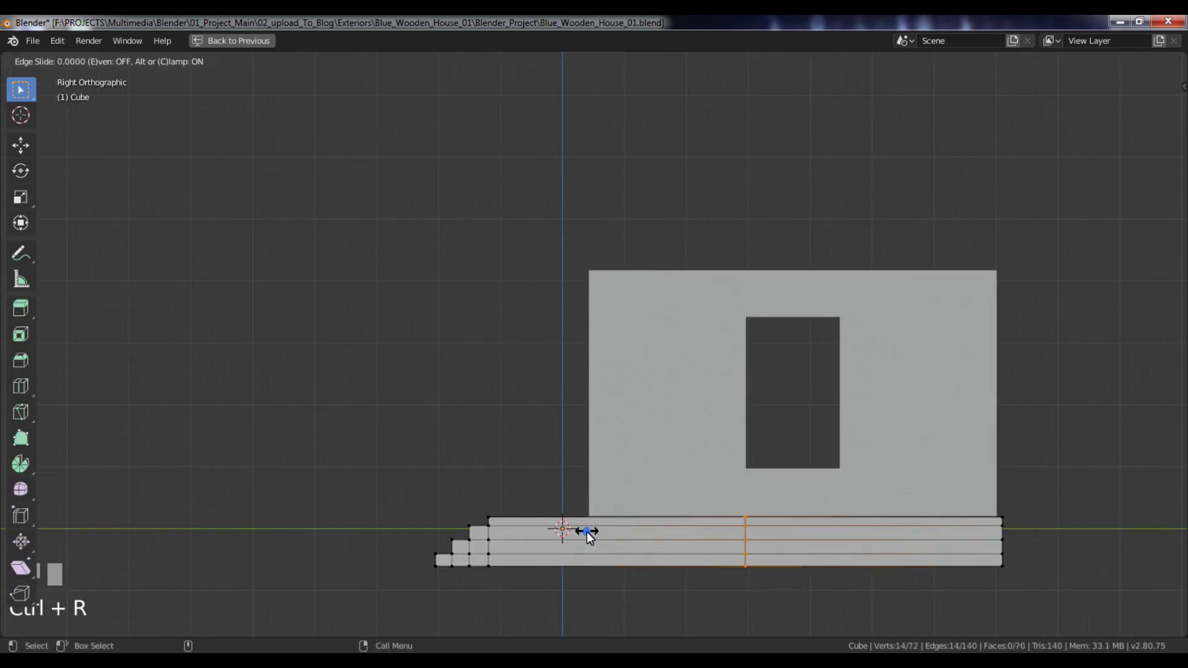
{"action": "left_click", "coordinate": [587, 532]}
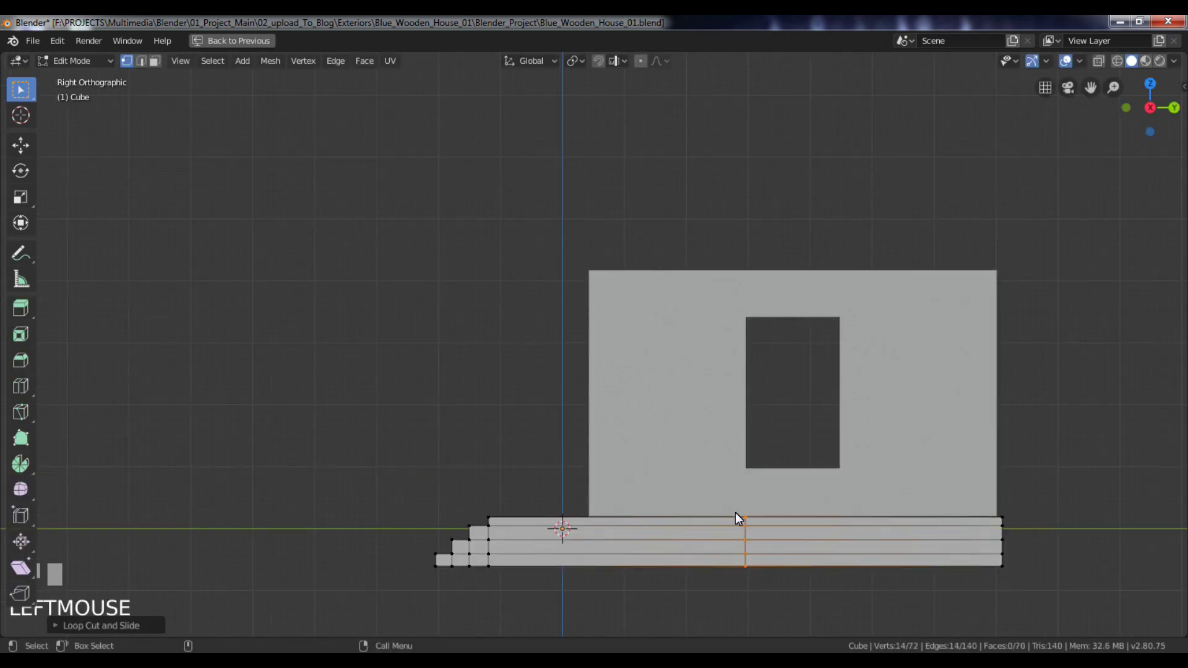
{"action": "key", "text": "g"}
{"action": "key", "text": "y"}
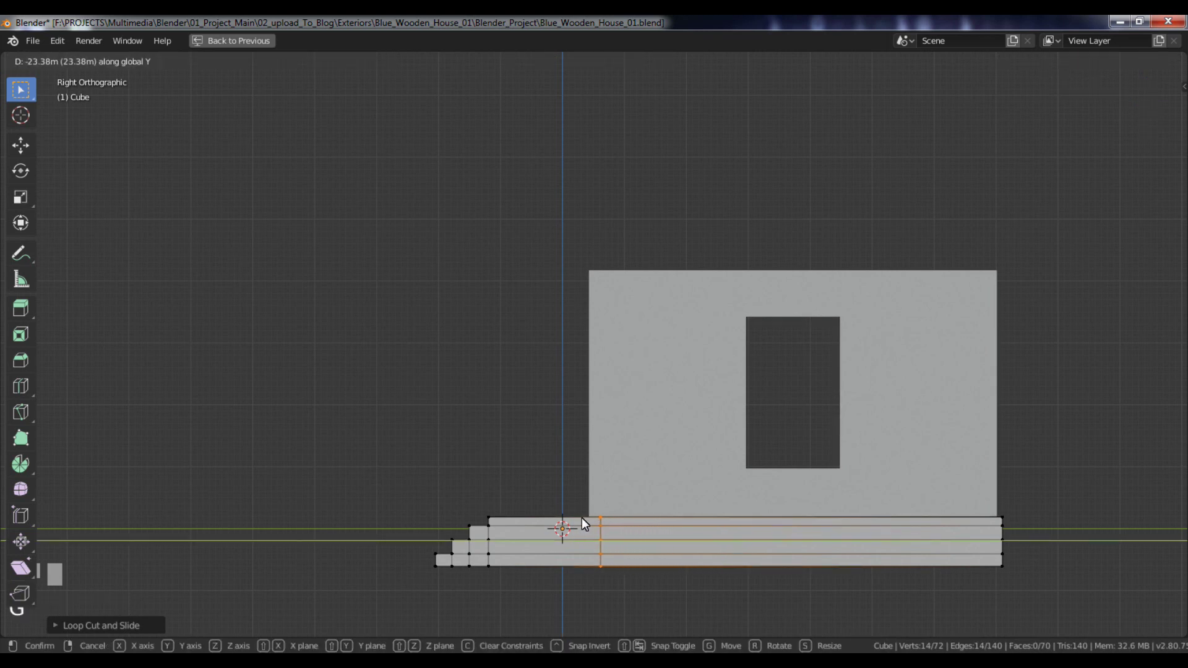
{"action": "left_click", "coordinate": [578, 521]}
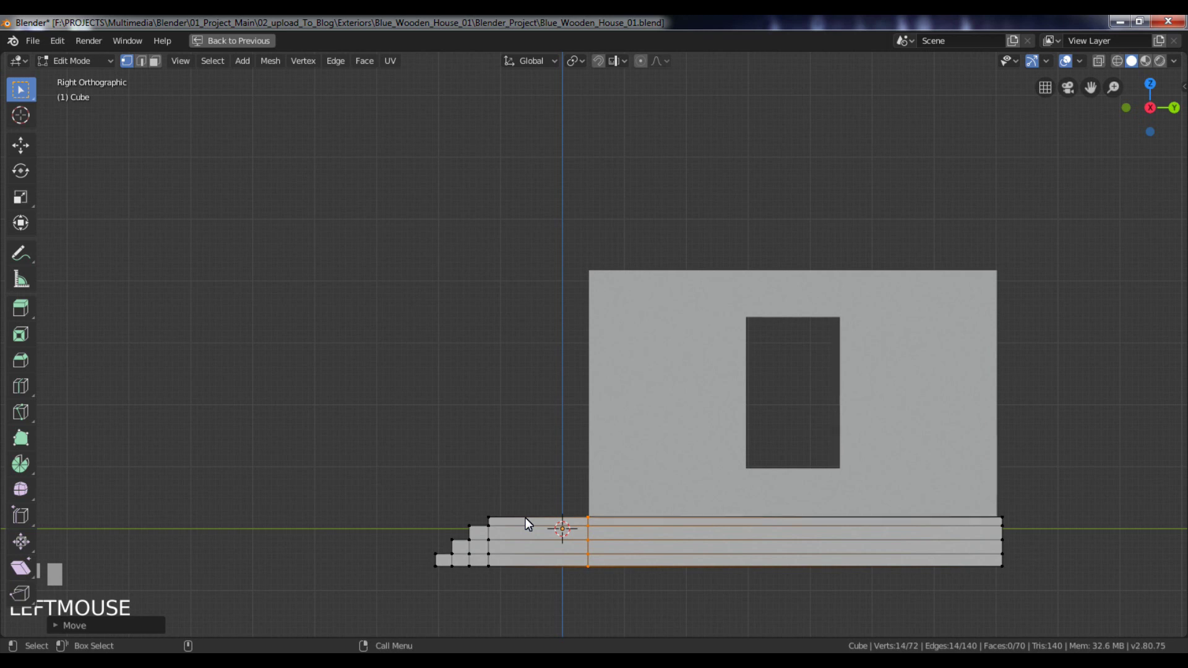
Move the platform's front edge together with its steps forward along Y to deepen the porch, and return to Object Mode
{"action": "key", "text": "z"}
{"action": "left_click", "coordinate": [413, 517]}
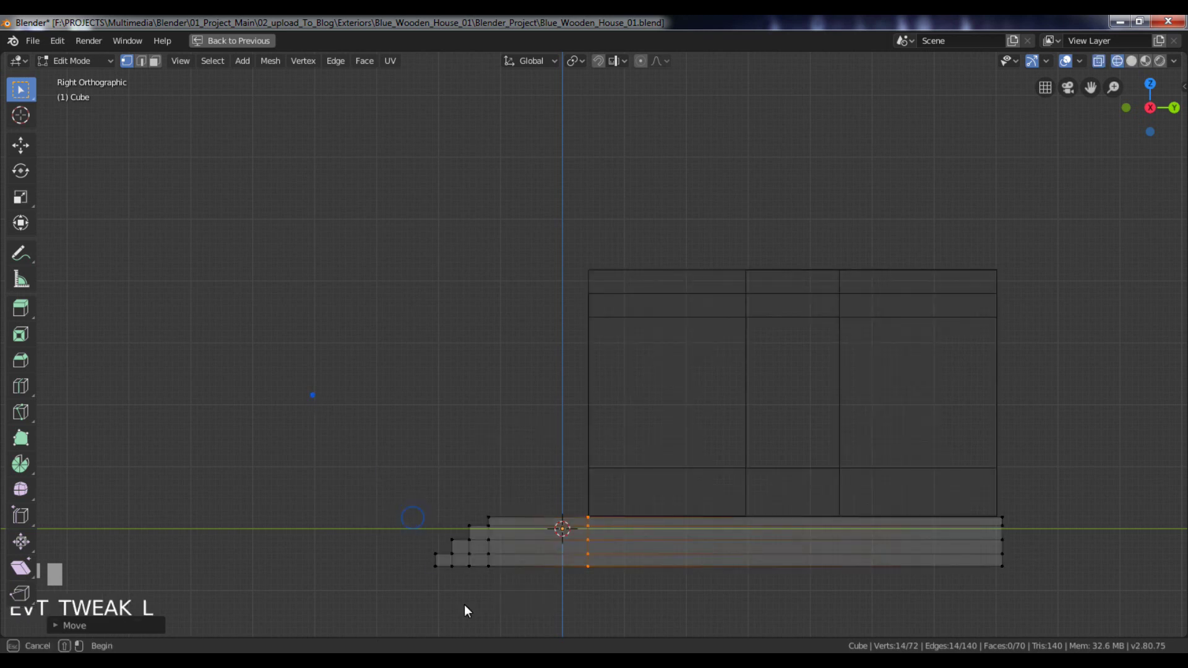
{"action": "left_click_drag", "start_coordinate": [304, 386], "coordinate": [542, 639]}
{"action": "scroll", "coordinate": [636, 504], "scroll_direction": "down", "scroll_amount": 2}
{"action": "key", "text": "g"}
{"action": "key", "text": "y"}
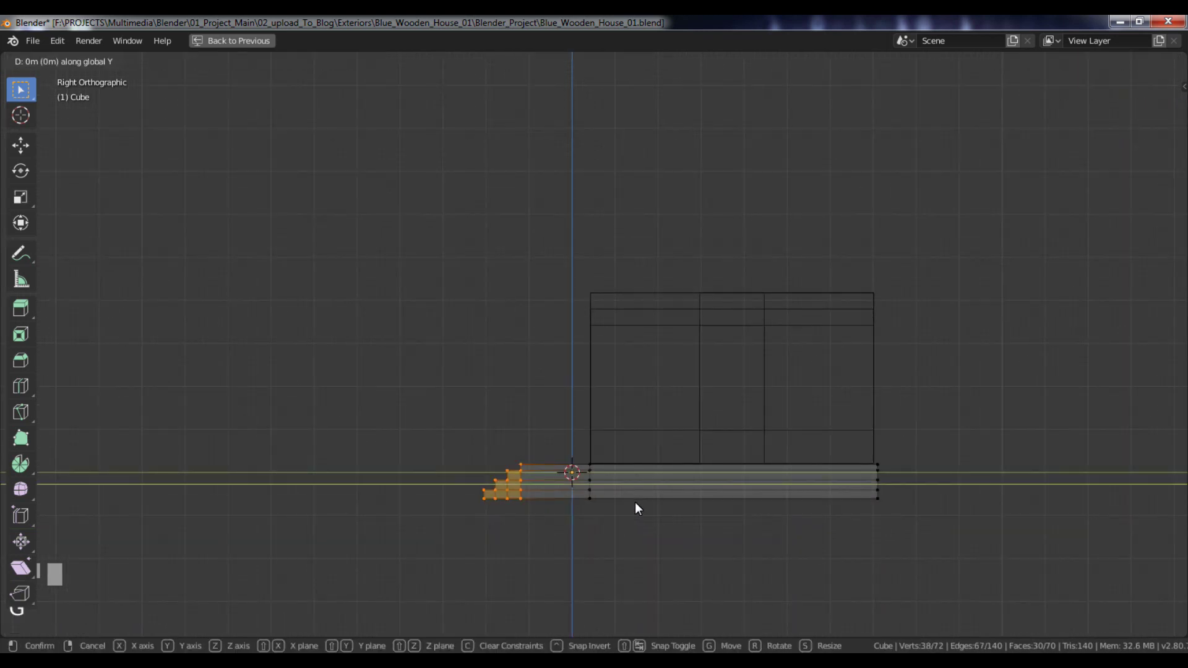
{"action": "left_click", "coordinate": [557, 502]}
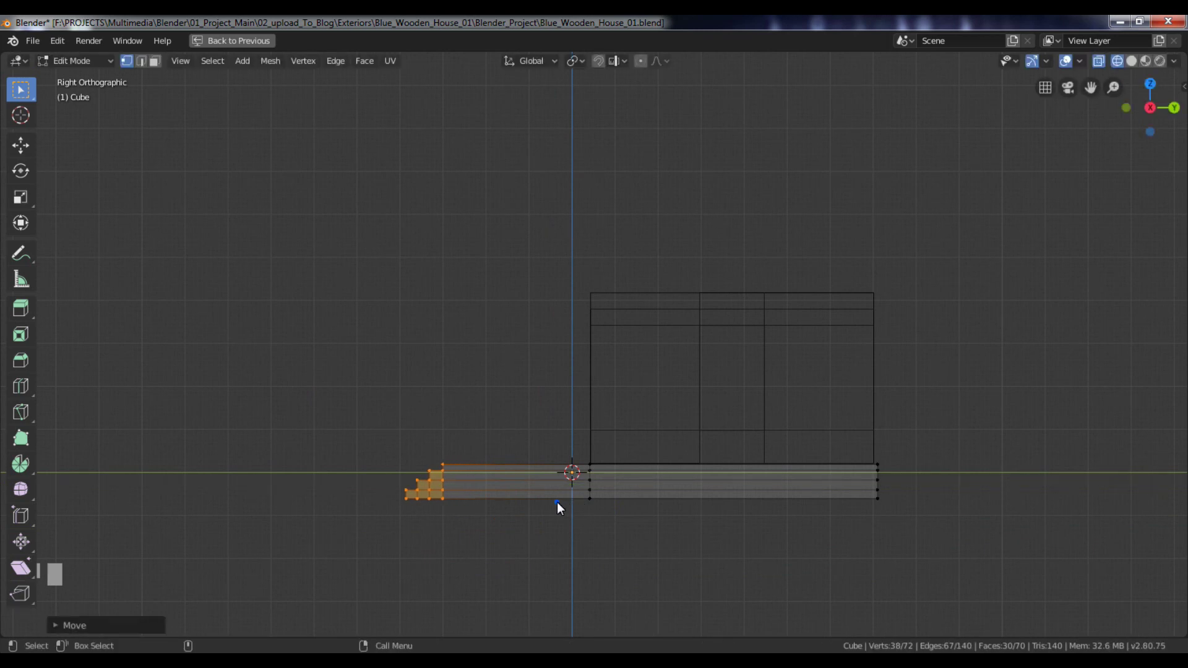
{"action": "left_click_drag", "start_coordinate": [557, 498], "coordinate": [819, 504], "text": "alt"}
{"action": "key", "text": "Tab"}
{"action": "key", "text": "z"}
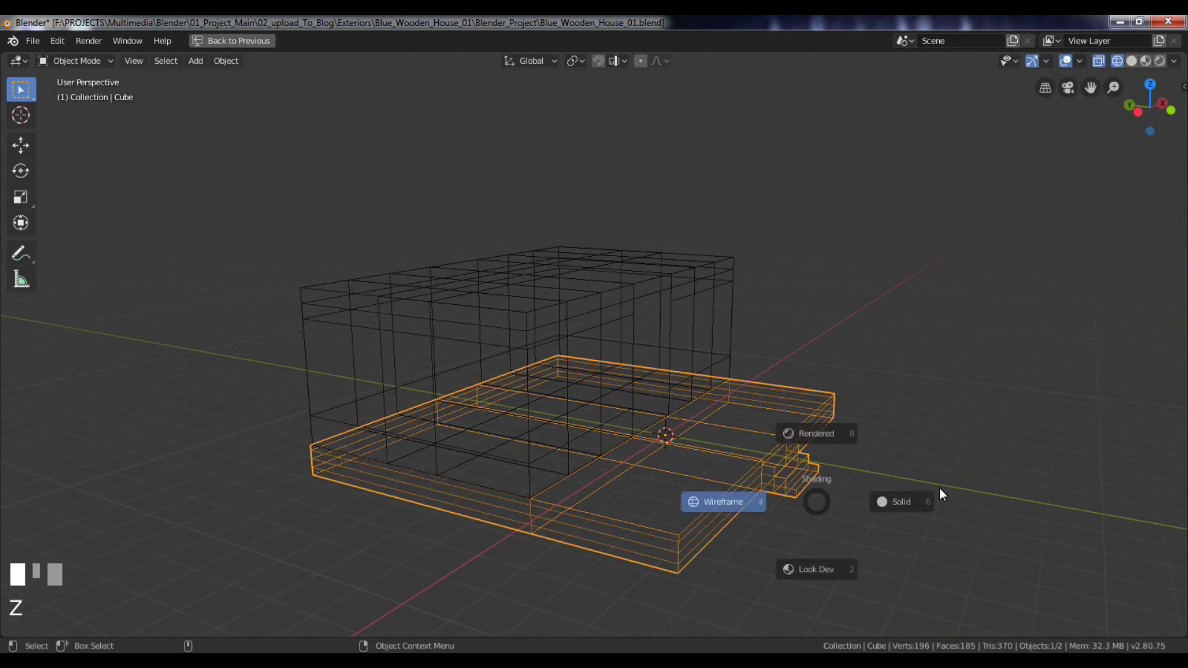
Isolate the house body in Local view and open it in Edit Mode from the front
{"action": "mouse_move", "coordinate": [892, 449]}
{"action": "left_mouse_down", "text": "alt"}
{"action": "mouse_move", "coordinate": [830, 426]}
{"action": "mouse_move", "coordinate": [903, 419]}
{"action": "mouse_move", "coordinate": [880, 407]}
{"action": "left_mouse_up", "text": "alt"}
{"action": "right_click_drag", "start_coordinate": [880, 407], "coordinate": [885, 430], "text": "alt"}
{"action": "left_click_drag", "start_coordinate": [885, 431], "coordinate": [793, 426], "text": "alt"}
{"action": "right_click", "coordinate": [794, 425], "text": "alt"}
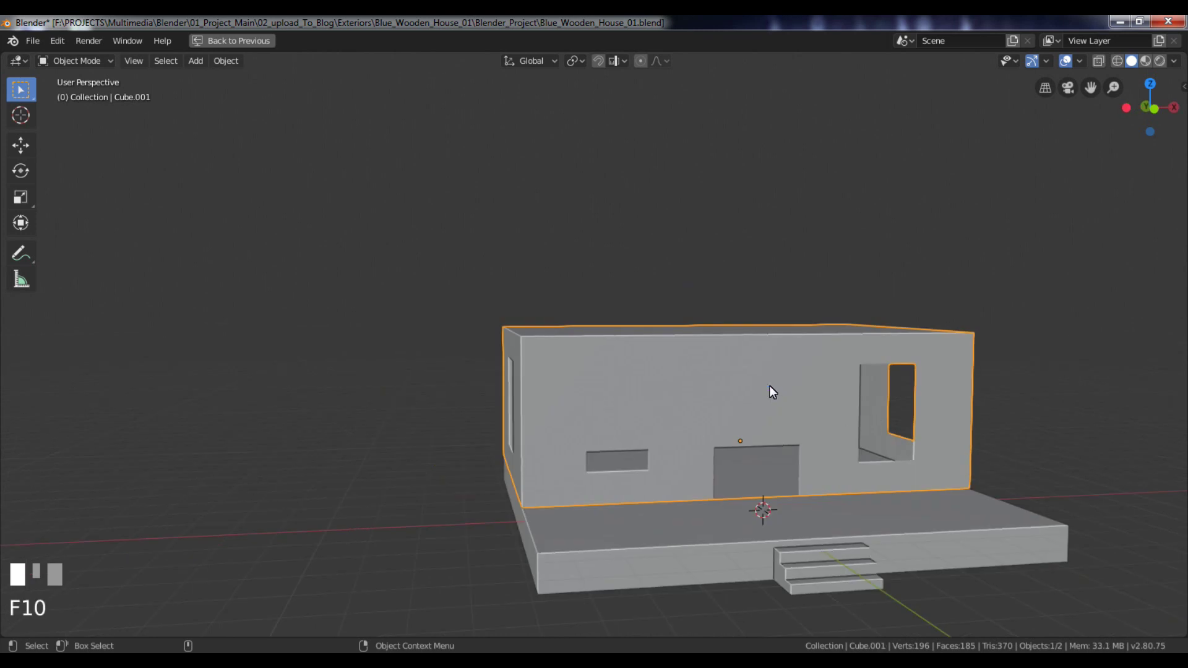
{"action": "left_click", "coordinate": [770, 385]}
{"action": "left_click_drag", "start_coordinate": [774, 413], "coordinate": [749, 401], "text": "alt"}
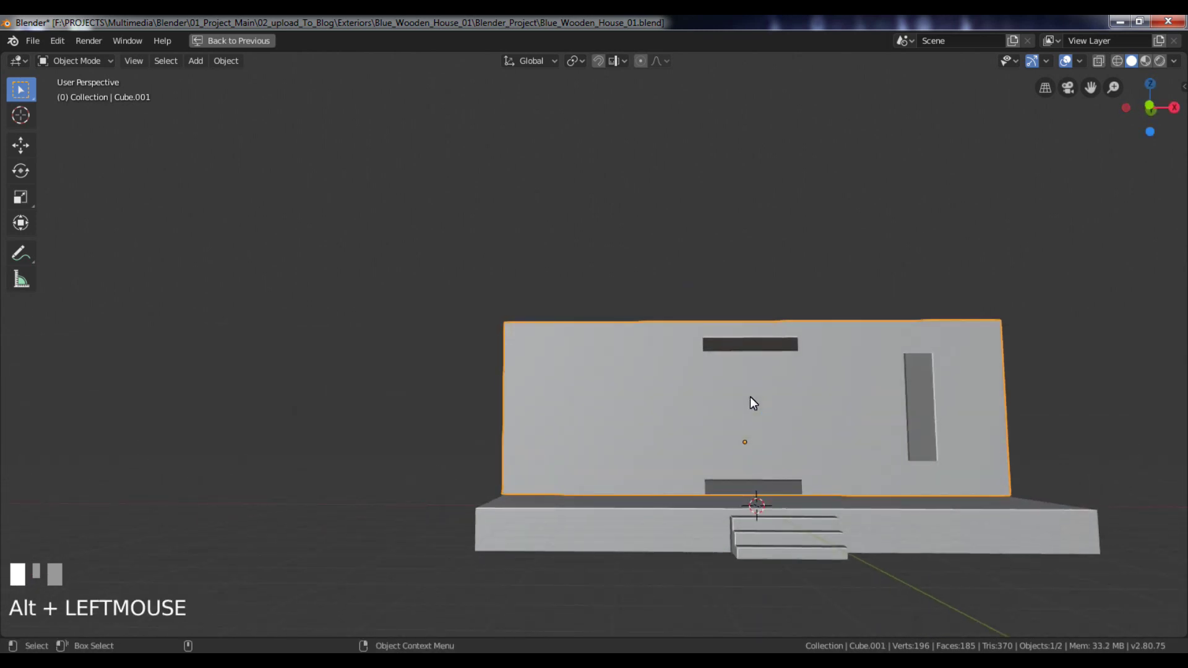
{"action": "key", "text": "slash"}
{"action": "key", "text": "Tab"}
{"action": "key", "text": "KP_1"}
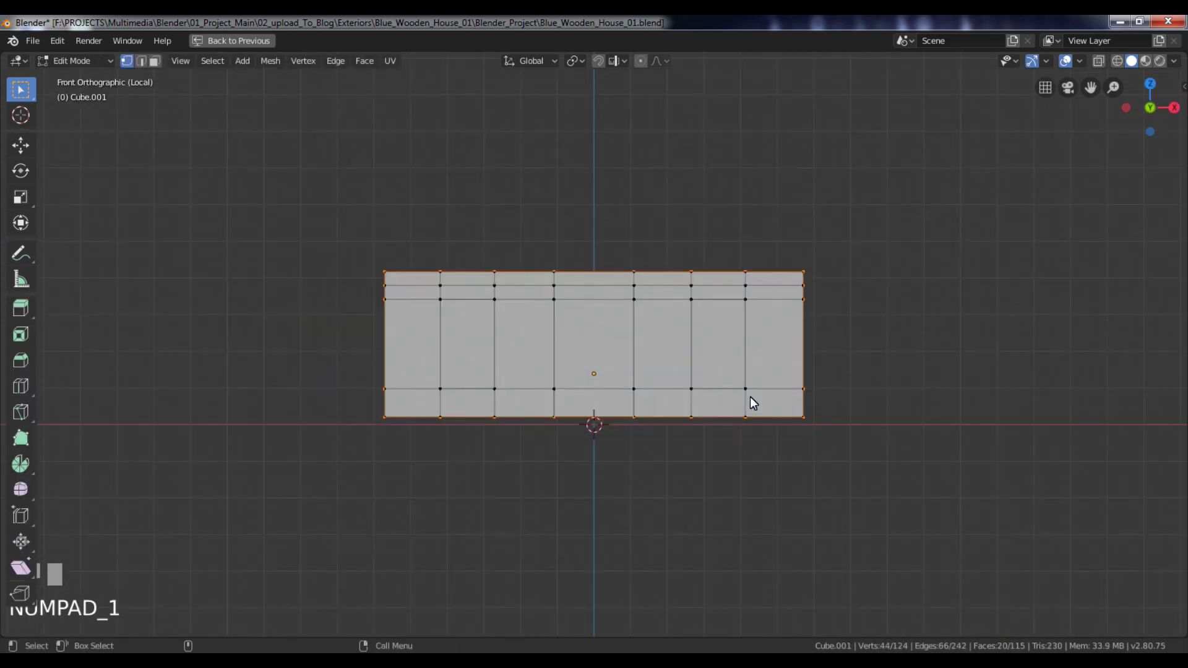
Scale the vertices of both side walls outward along X to widen the house body, keeping the inner columns in place
{"action": "key", "text": "1"}
{"action": "left_click_drag", "start_coordinate": [357, 250], "coordinate": [406, 445]}
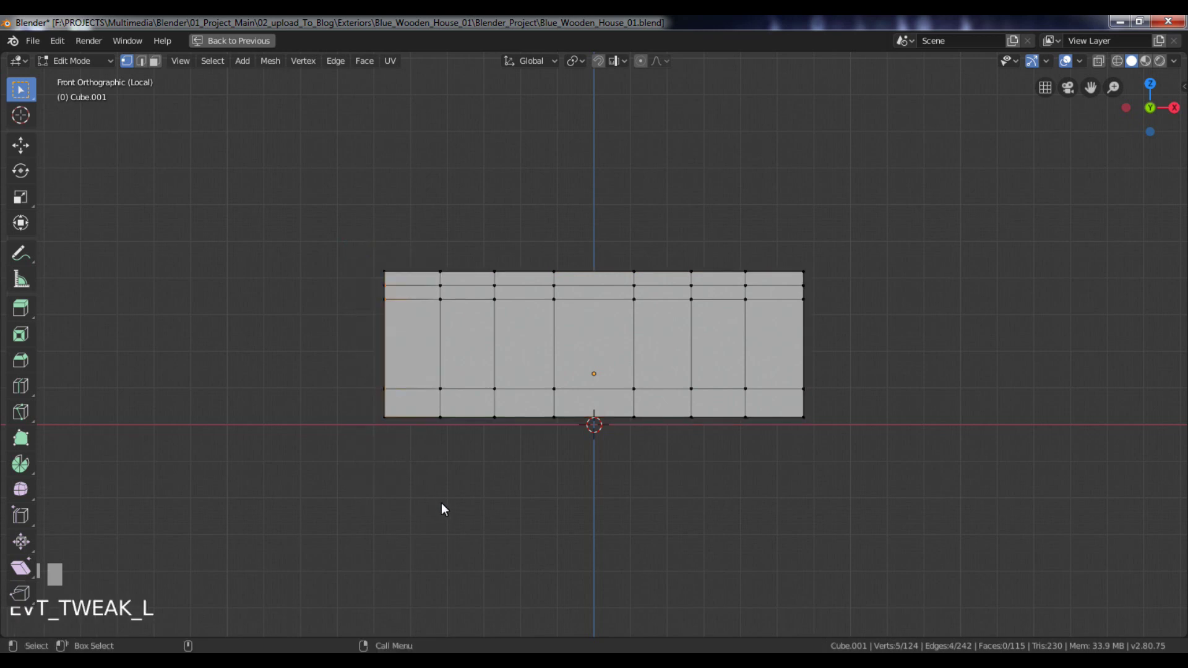
{"action": "key", "text": "z"}
{"action": "left_click_drag", "start_coordinate": [780, 242], "coordinate": [864, 498], "text": "shift"}
{"action": "key", "text": "s"}
{"action": "key", "text": "x"}
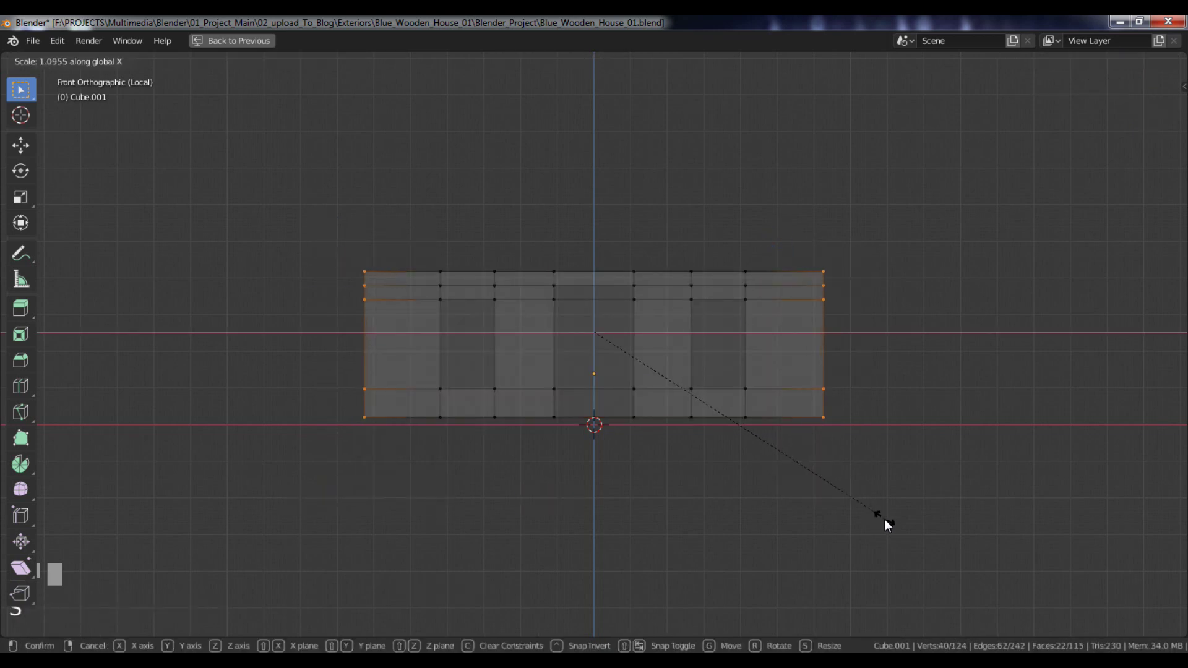
{"action": "left_click", "coordinate": [917, 545]}
Move the full-height column of the right-hand front window slightly outward along X, toward the right side wall
{"action": "left_click_drag", "start_coordinate": [659, 239], "coordinate": [775, 492]}
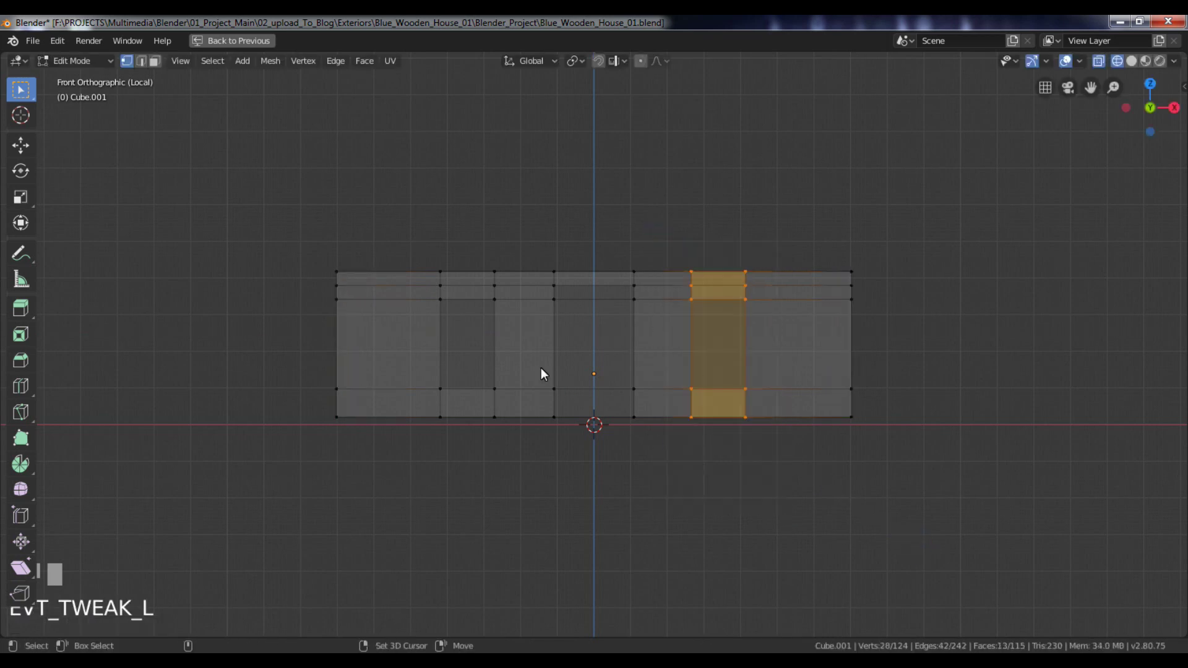
{"action": "left_click_drag", "start_coordinate": [410, 222], "coordinate": [526, 535], "text": "shift"}
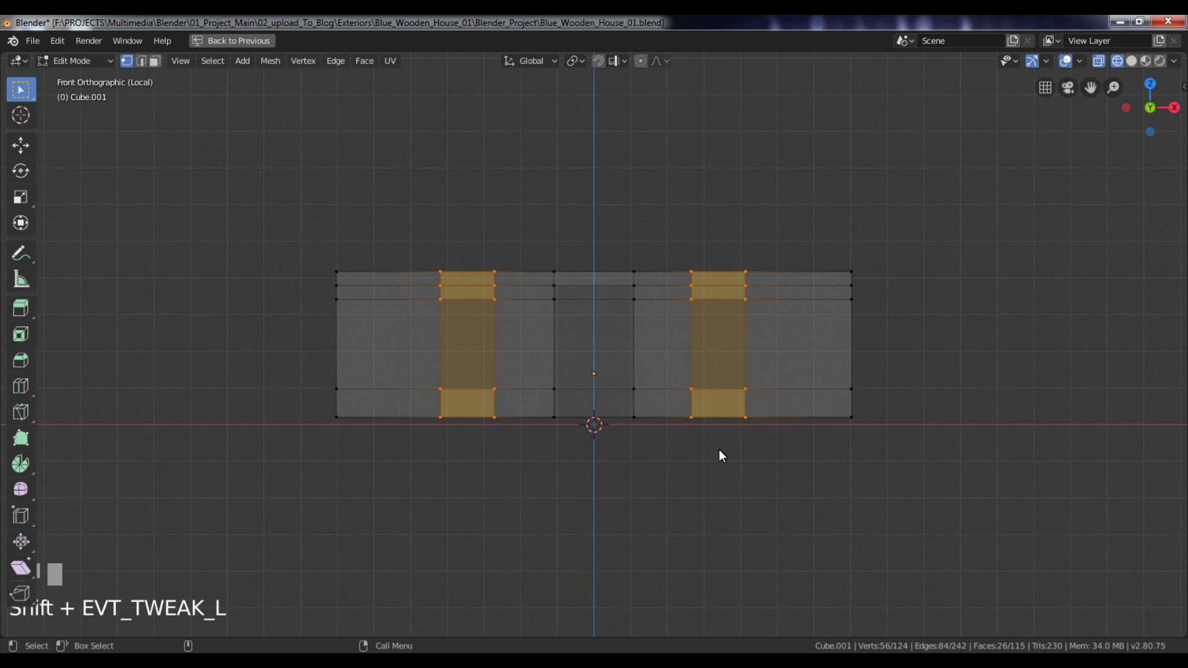
{"action": "left_click_drag", "start_coordinate": [667, 232], "coordinate": [790, 511]}
{"action": "key", "text": "g"}
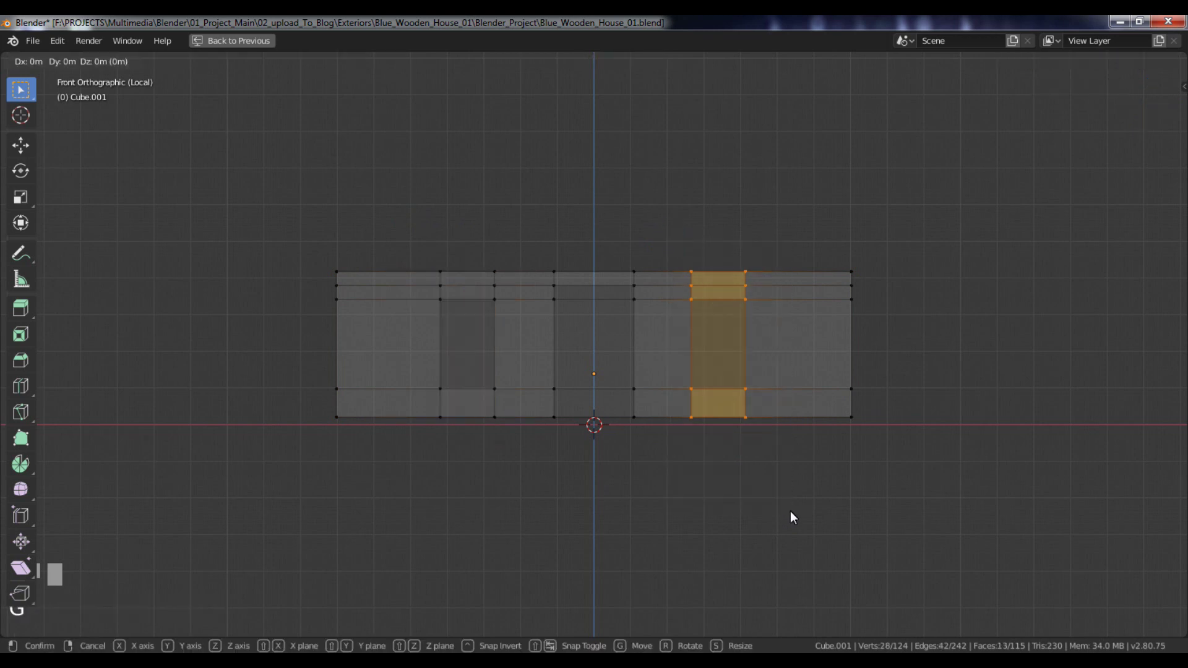
{"action": "key", "text": "x"}
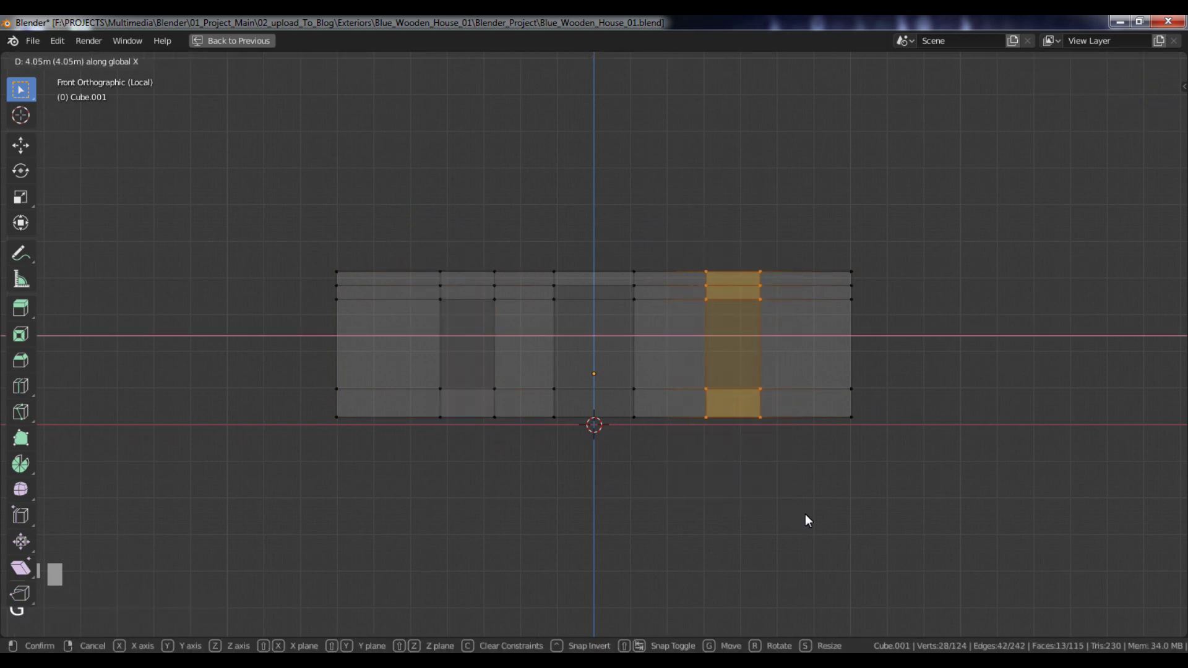
{"action": "left_click", "coordinate": [803, 515]}
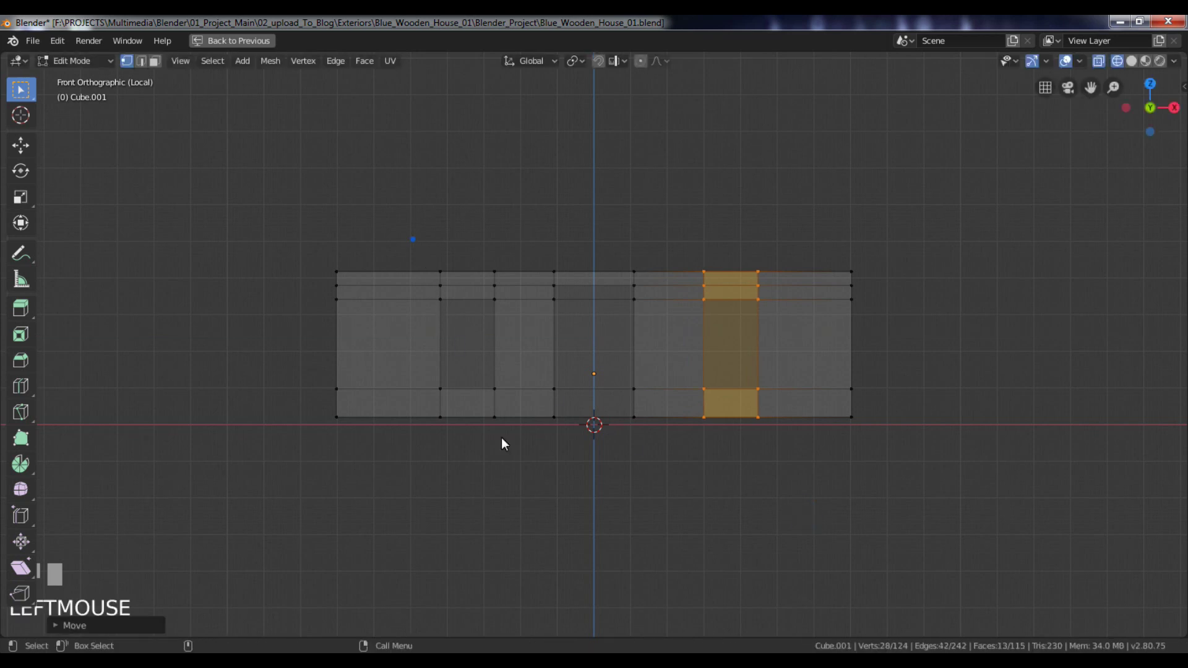
Move the full-height column of the left-hand front window slightly outward along X, toward the left side wall
{"action": "left_click_drag", "start_coordinate": [413, 239], "coordinate": [537, 530]}
{"action": "key", "text": "g"}
{"action": "key", "text": "x"}
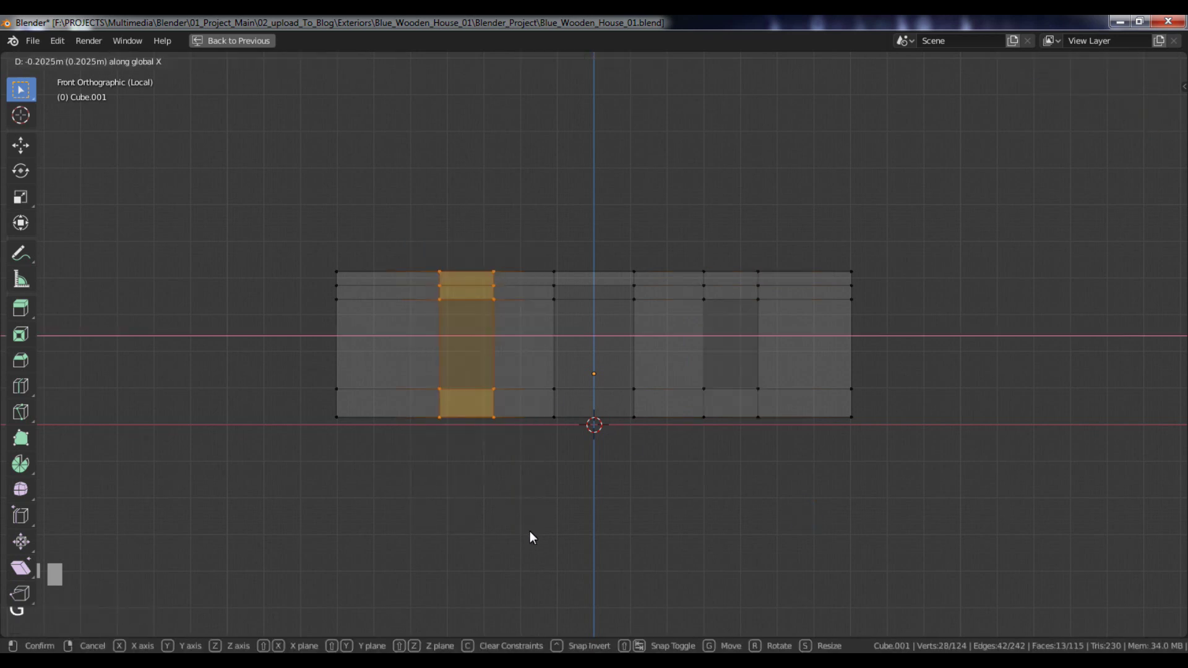
{"action": "left_click", "coordinate": [524, 533]}
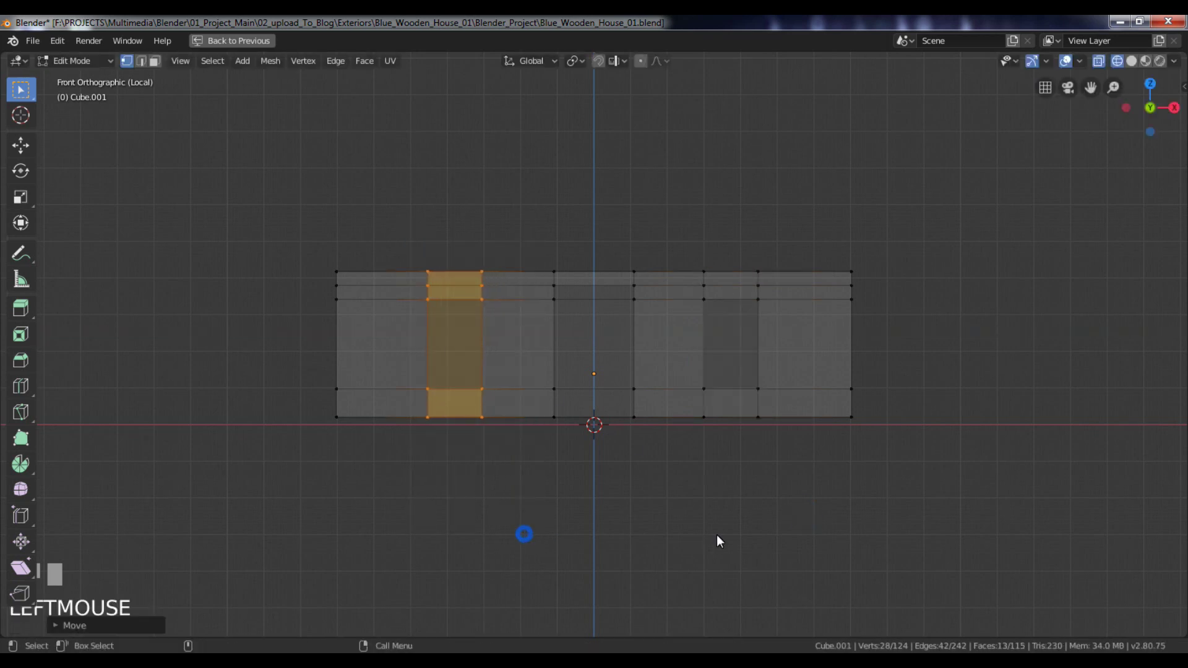
{"action": "right_click", "coordinate": [705, 525], "text": "alt"}
Return to Object Mode, switch the shading to Solid and leave Local view to show the whole model
{"action": "key", "text": "Tab"}
{"action": "left_click_drag", "start_coordinate": [569, 438], "coordinate": [606, 453], "text": "alt"}
{"action": "key", "text": "z"}
{"action": "left_click", "coordinate": [637, 454]}
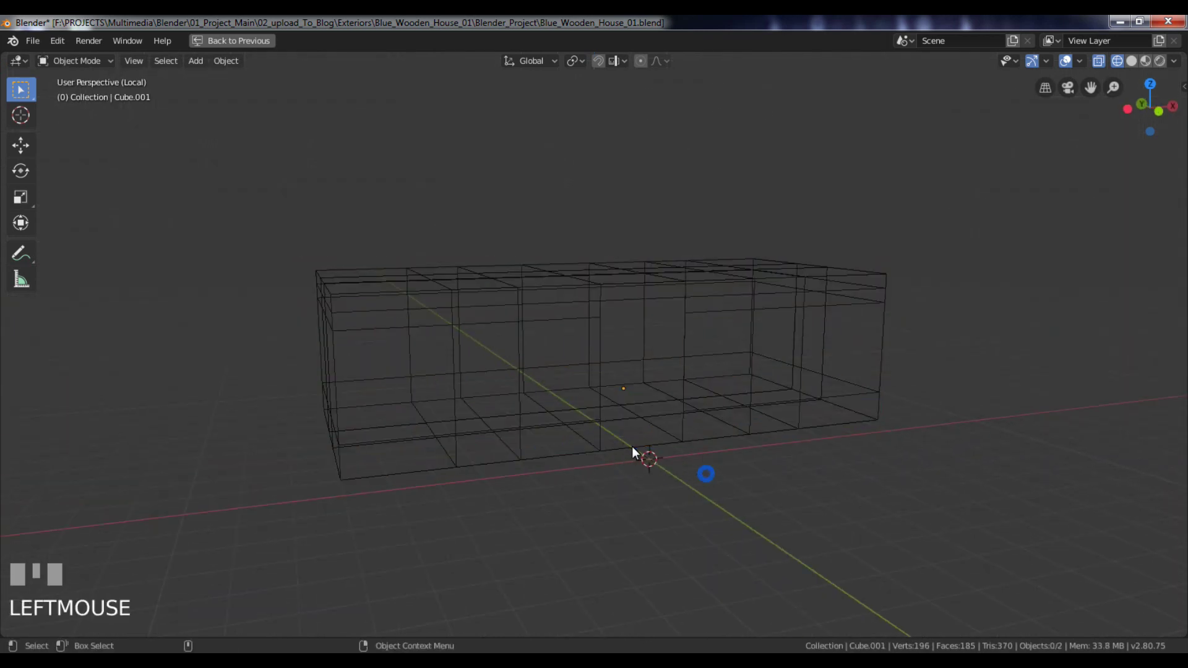
{"action": "key", "text": "z"}
{"action": "key", "text": "slash"}
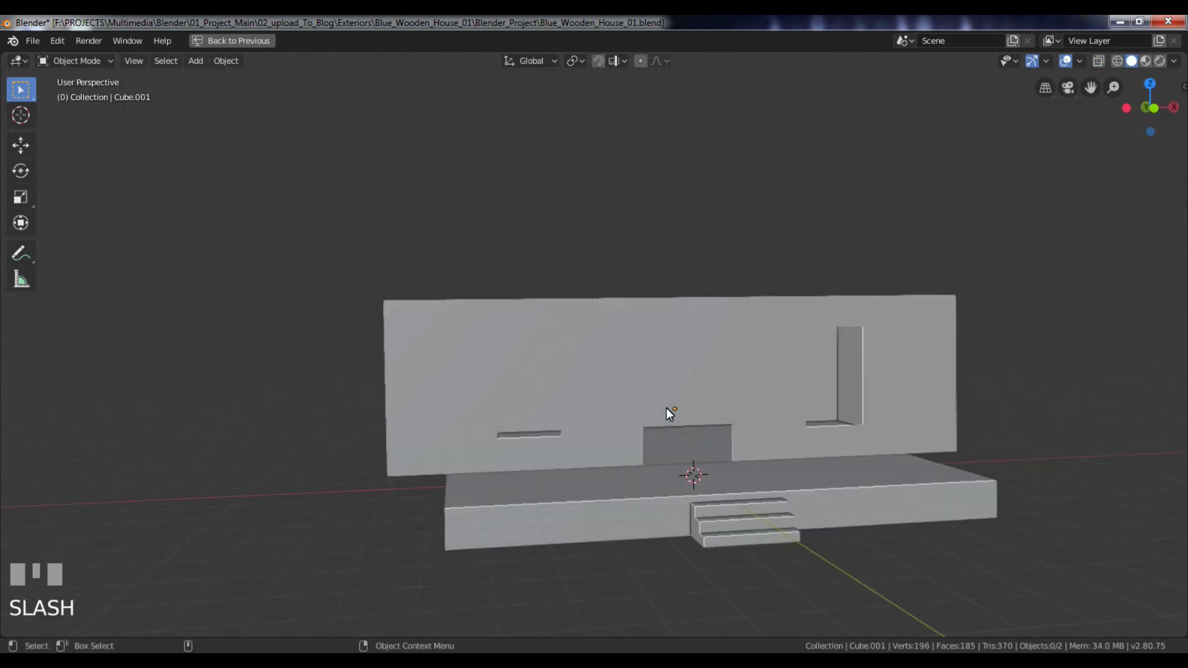
Scale the stepped platform along X to match the width of the house body, and save the file
{"action": "left_click", "coordinate": [665, 518]}
{"action": "key", "text": "KP_1"}
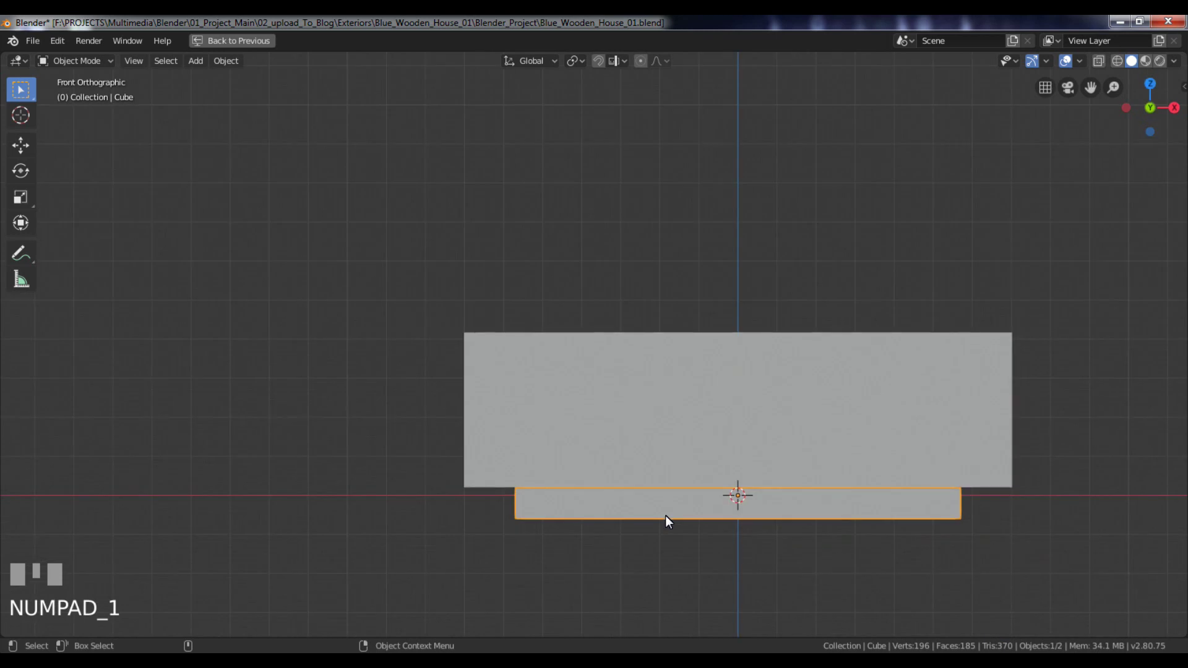
{"action": "key", "text": "s"}
{"action": "key", "text": "x"}
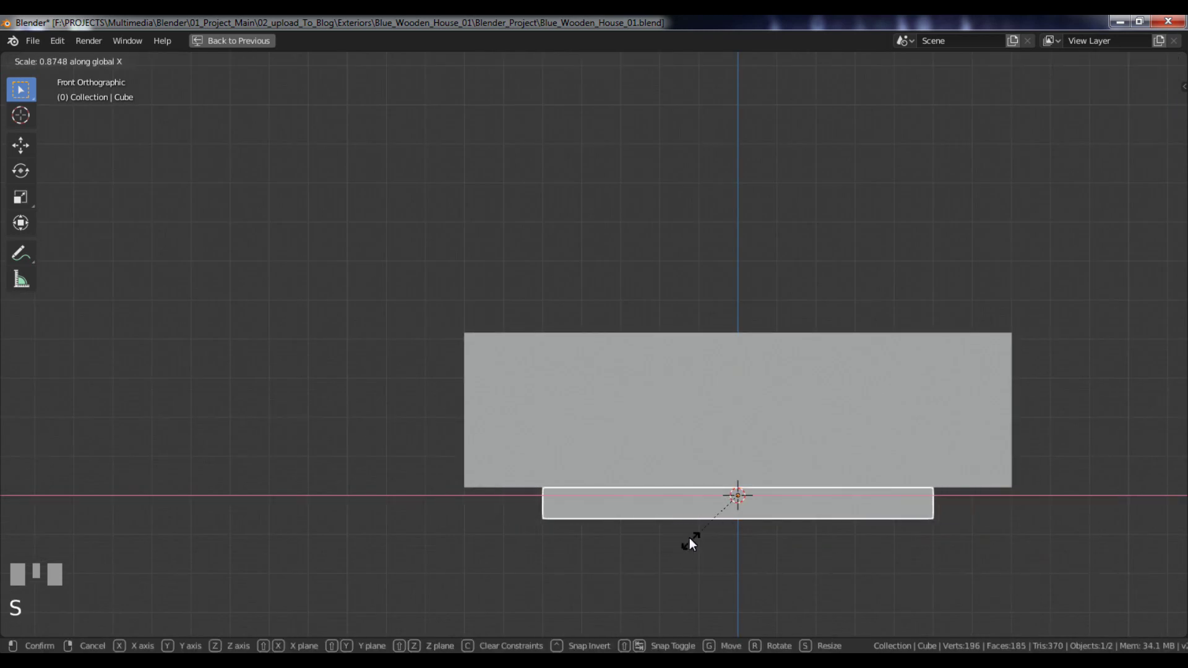
{"action": "left_click", "coordinate": [709, 584]}
{"action": "left_click_drag", "start_coordinate": [709, 584], "coordinate": [726, 481], "text": "alt"}
{"action": "key", "text": "ctrl+s"}
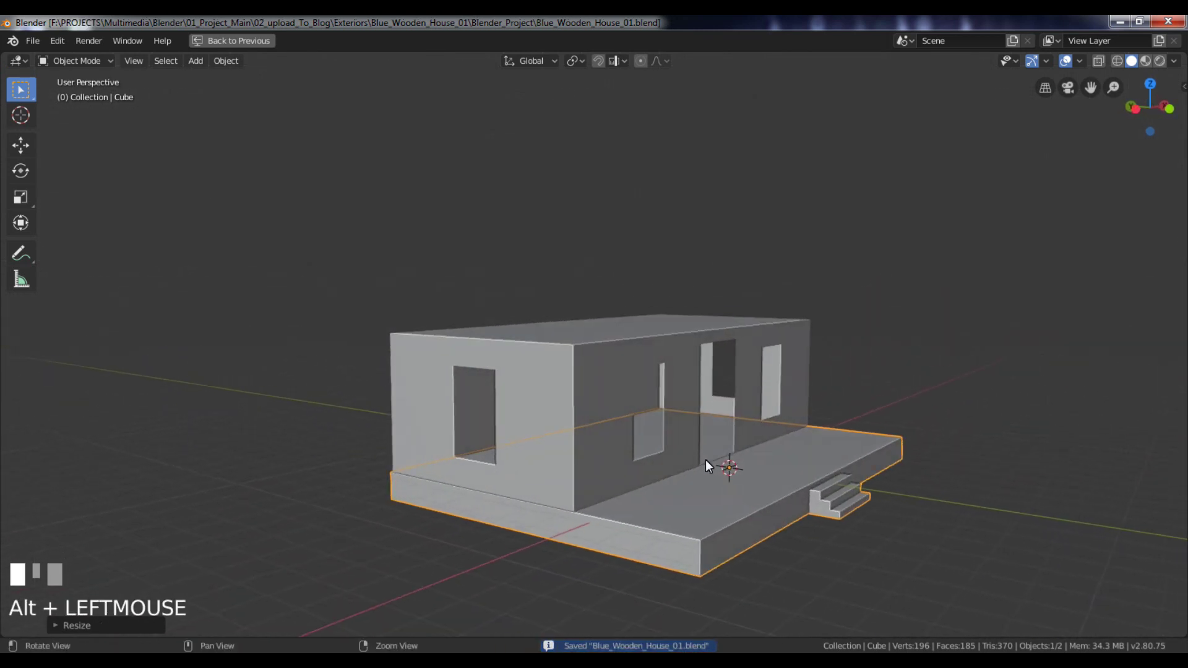
Deselect everything and add a cube mesh as the base for the roof slab
{"action": "left_click", "coordinate": [616, 361]}
{"action": "left_click_drag", "start_coordinate": [687, 394], "coordinate": [681, 539], "text": "alt"}
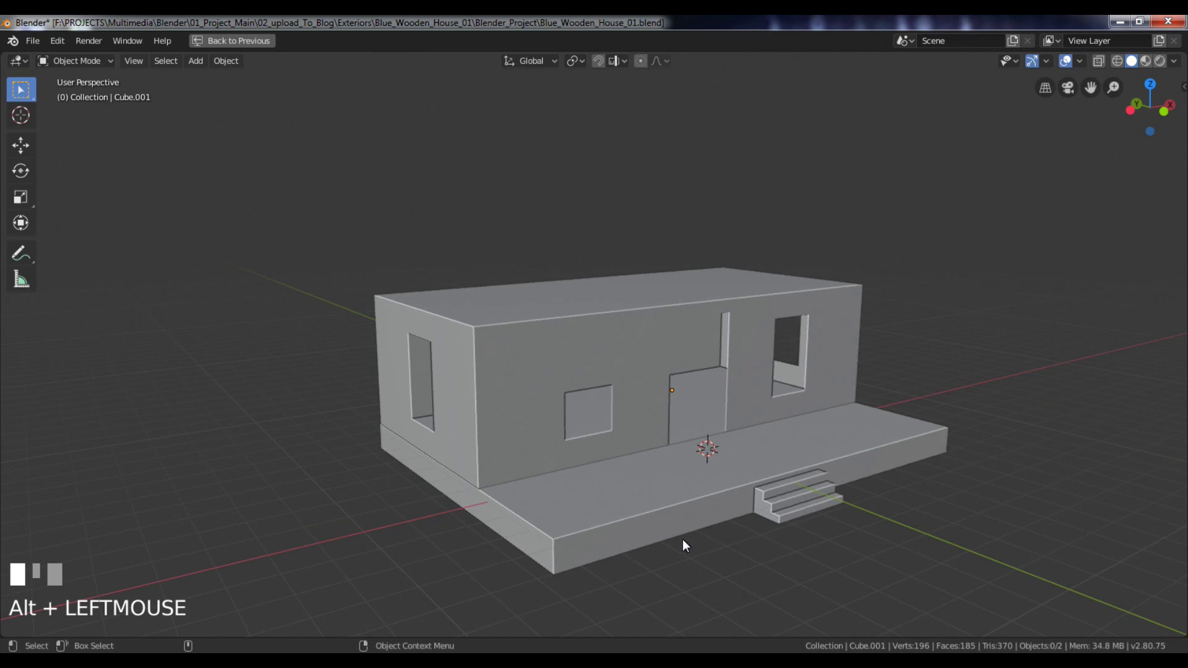
{"action": "left_click", "coordinate": [692, 575]}
{"action": "key", "text": "shift+a"}
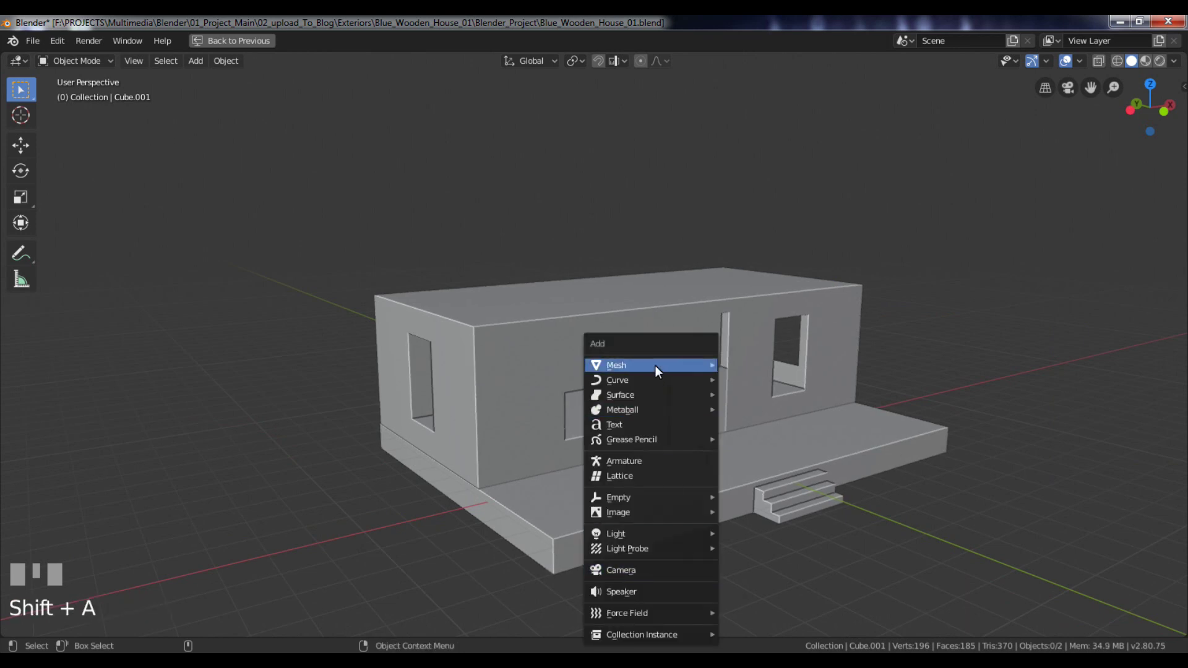
{"action": "mouse_move", "coordinate": [655, 365]}
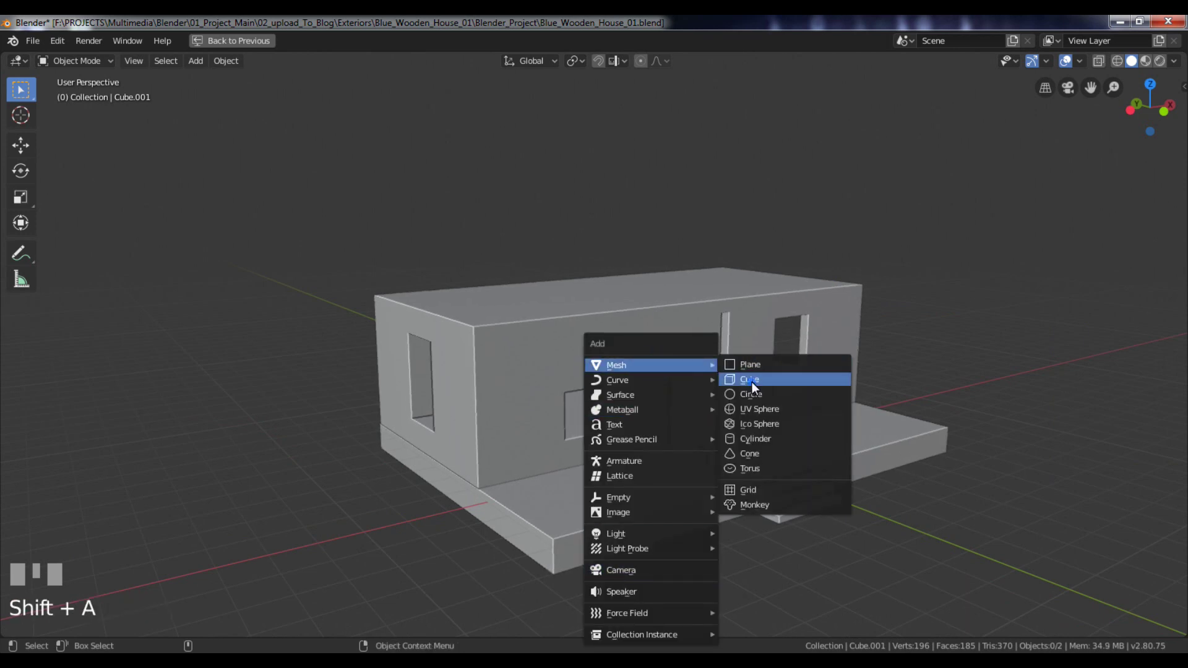
{"action": "left_click", "coordinate": [751, 381]}
{"action": "key", "text": "F10"}
{"action": "left_click_drag", "start_coordinate": [752, 386], "coordinate": [747, 386], "text": "alt"}
{"action": "key", "text": "KP_1"}
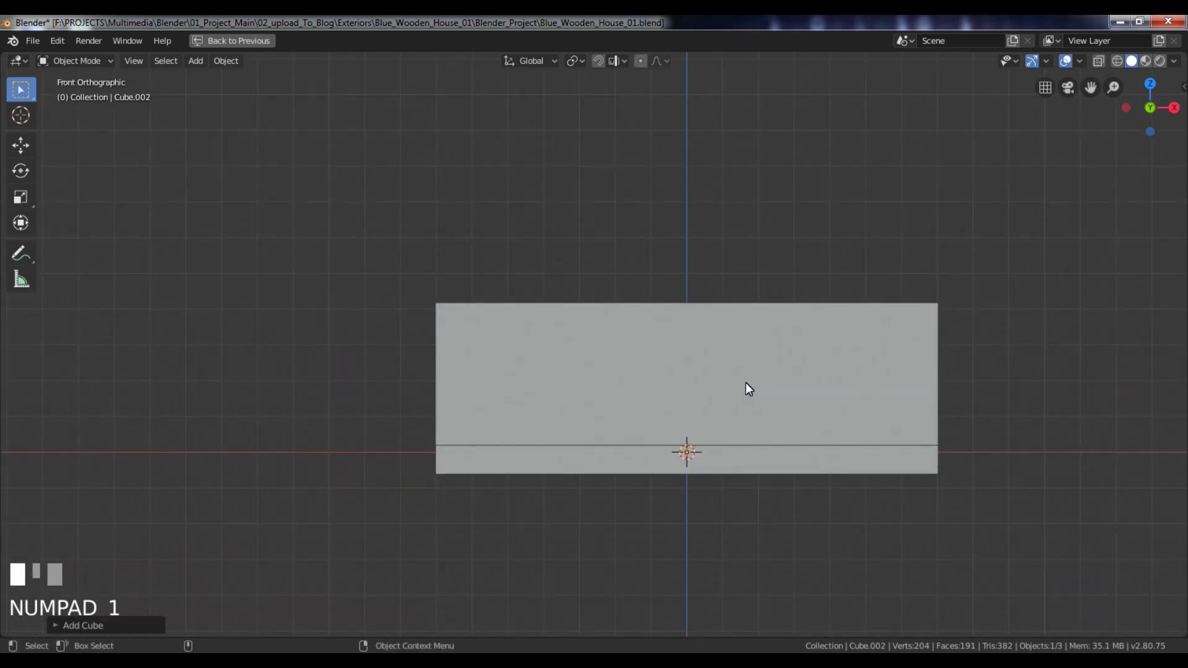
Raise the new cube along Z to just above the walls and shift it back along Y over the house top
{"action": "key", "text": "g"}
{"action": "key", "text": "z"}
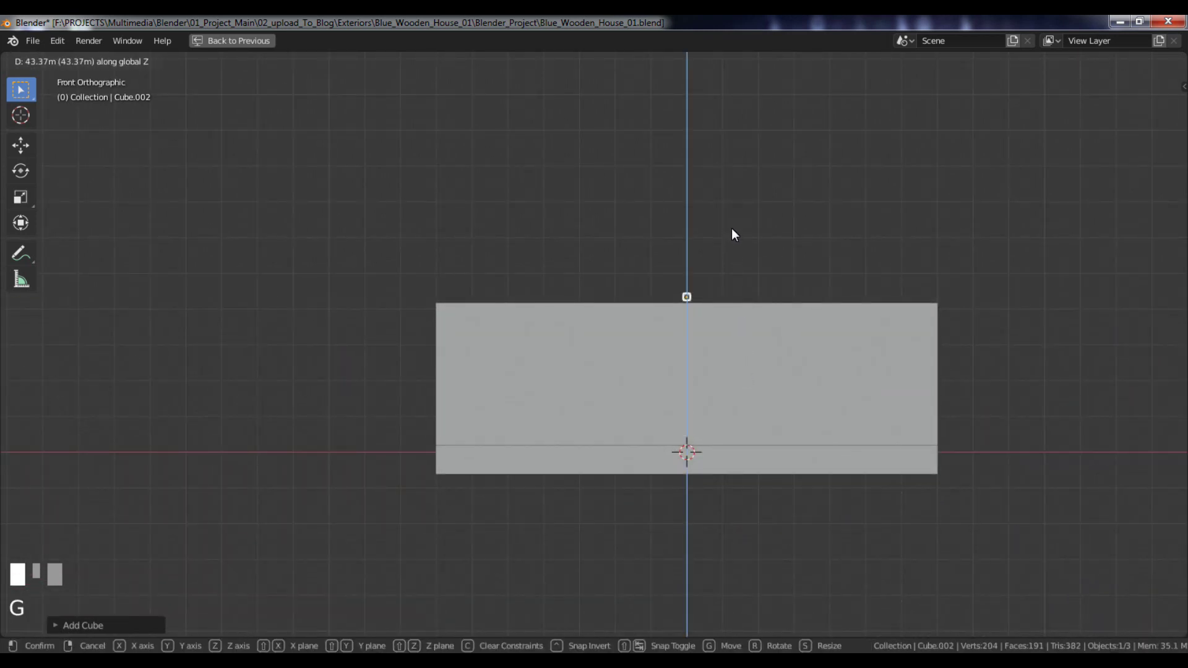
{"action": "left_click", "coordinate": [733, 230]}
{"action": "left_click_drag", "start_coordinate": [705, 290], "coordinate": [882, 353], "text": "alt"}
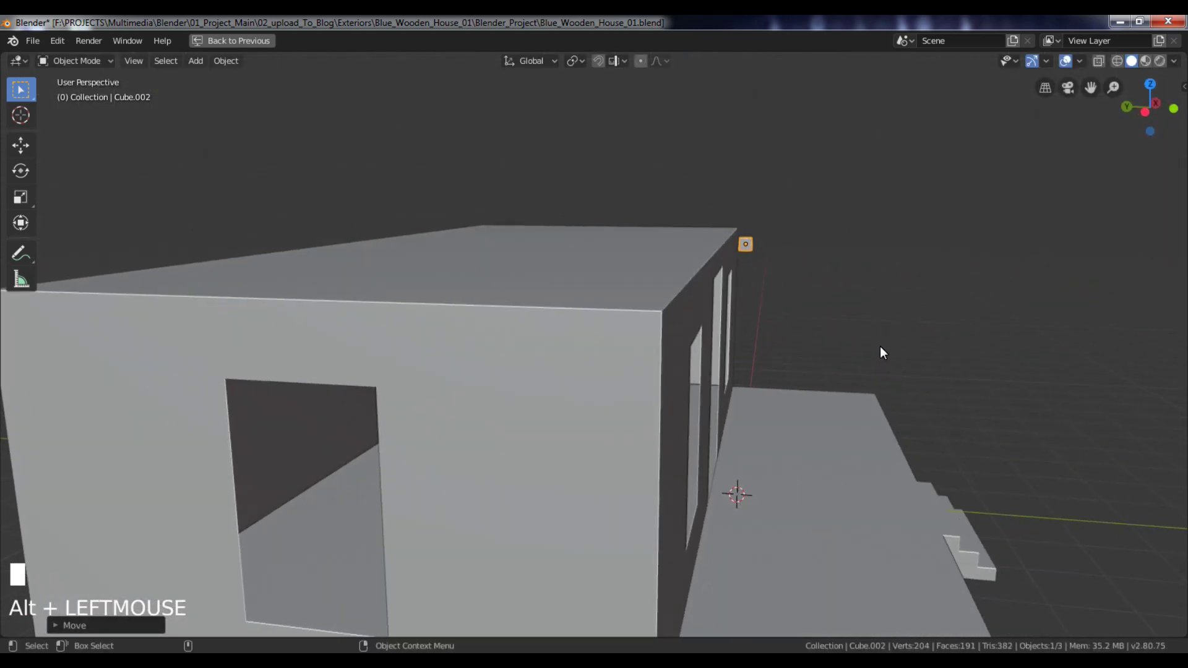
{"action": "key", "text": "KP_3"}
{"action": "key", "text": "g"}
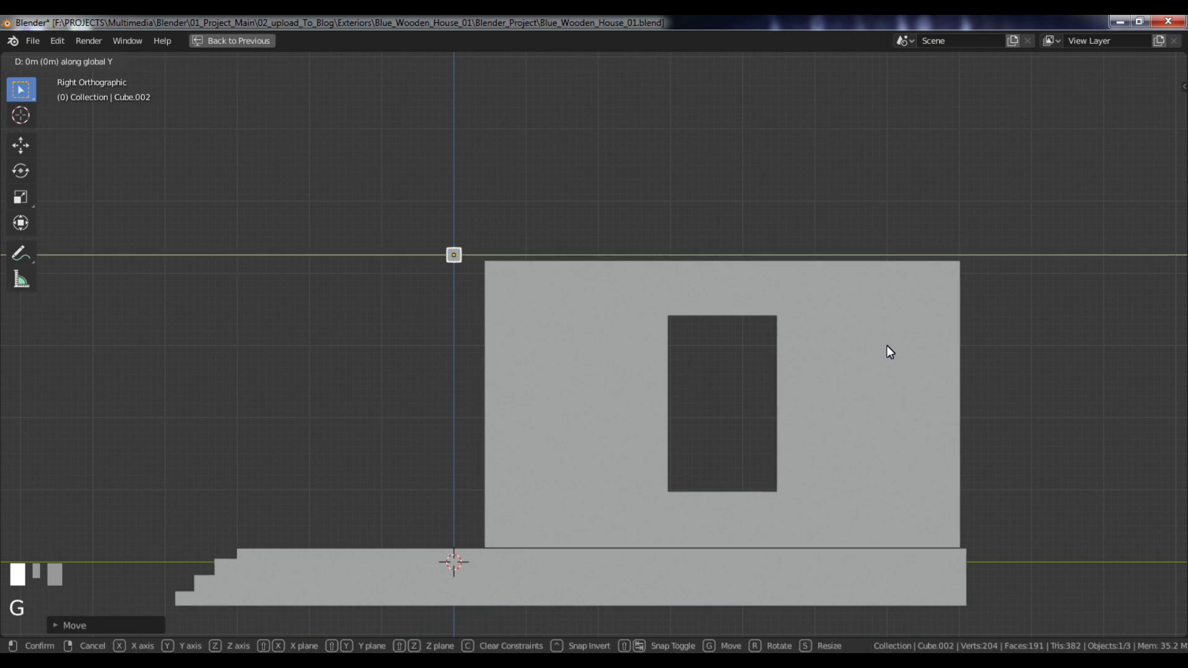
{"action": "left_click", "coordinate": [1104, 349]}
{"action": "left_click_drag", "start_coordinate": [767, 303], "coordinate": [924, 327], "text": "alt"}
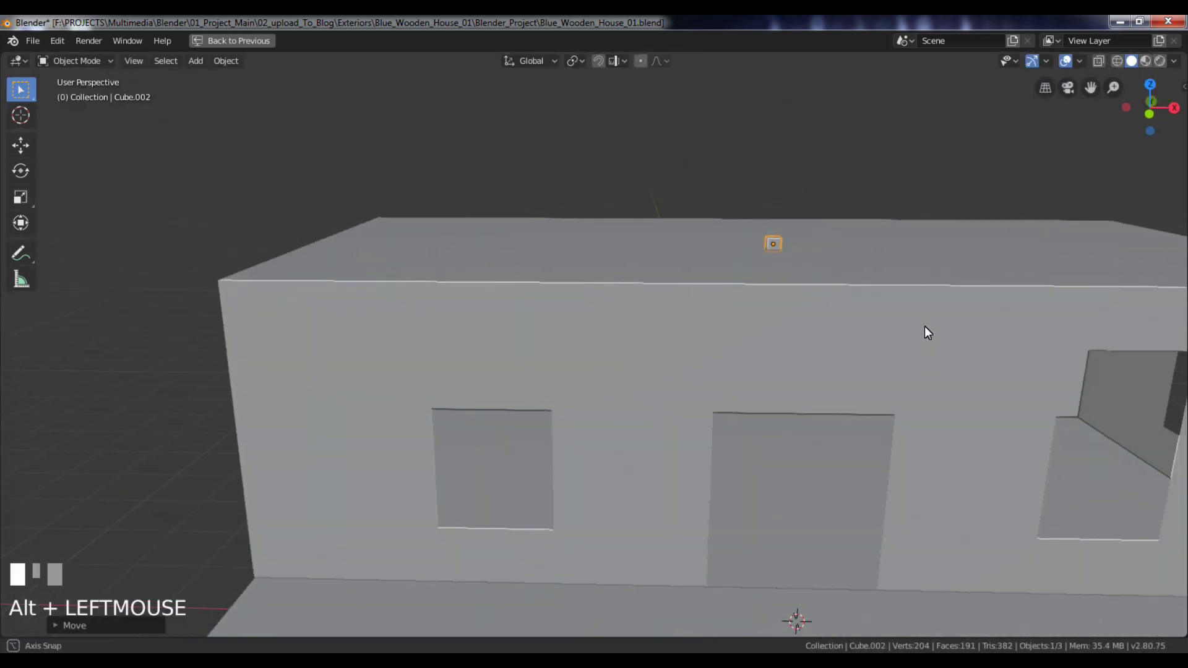
Scale the roof cube along X until it spans the full width of the house body
{"action": "key", "text": "s"}
{"action": "key", "text": "x"}
{"action": "left_click", "coordinate": [511, 435]}
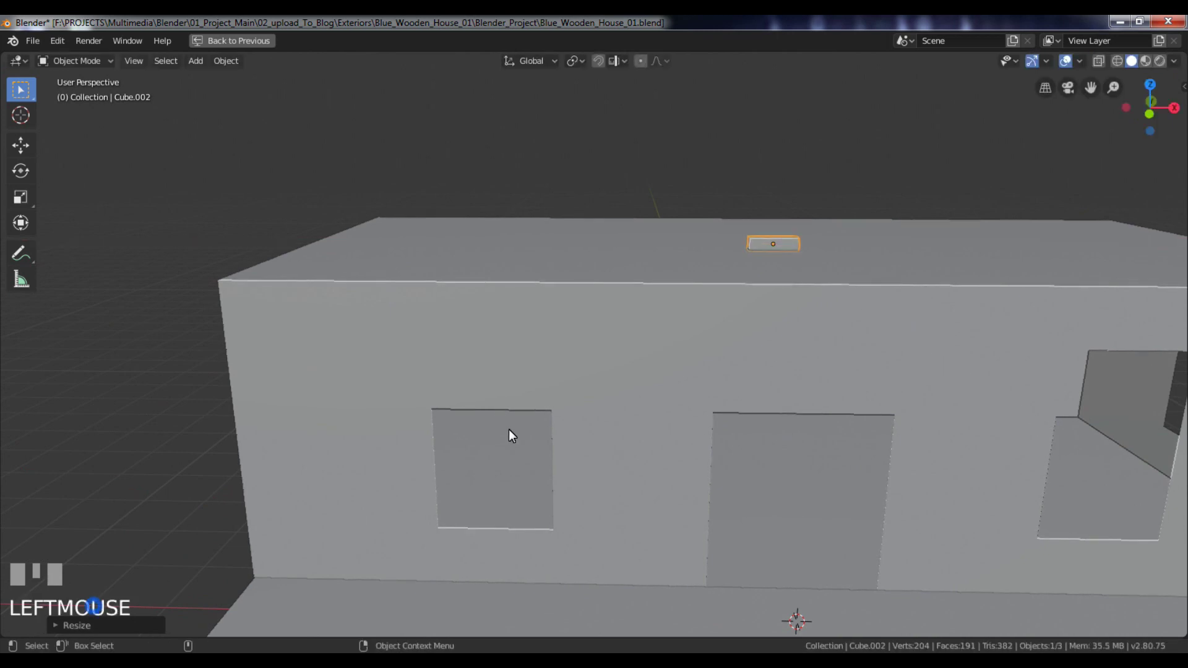
{"action": "scroll", "coordinate": [511, 428], "scroll_direction": "down", "scroll_amount": 5}
{"action": "key", "text": "s"}
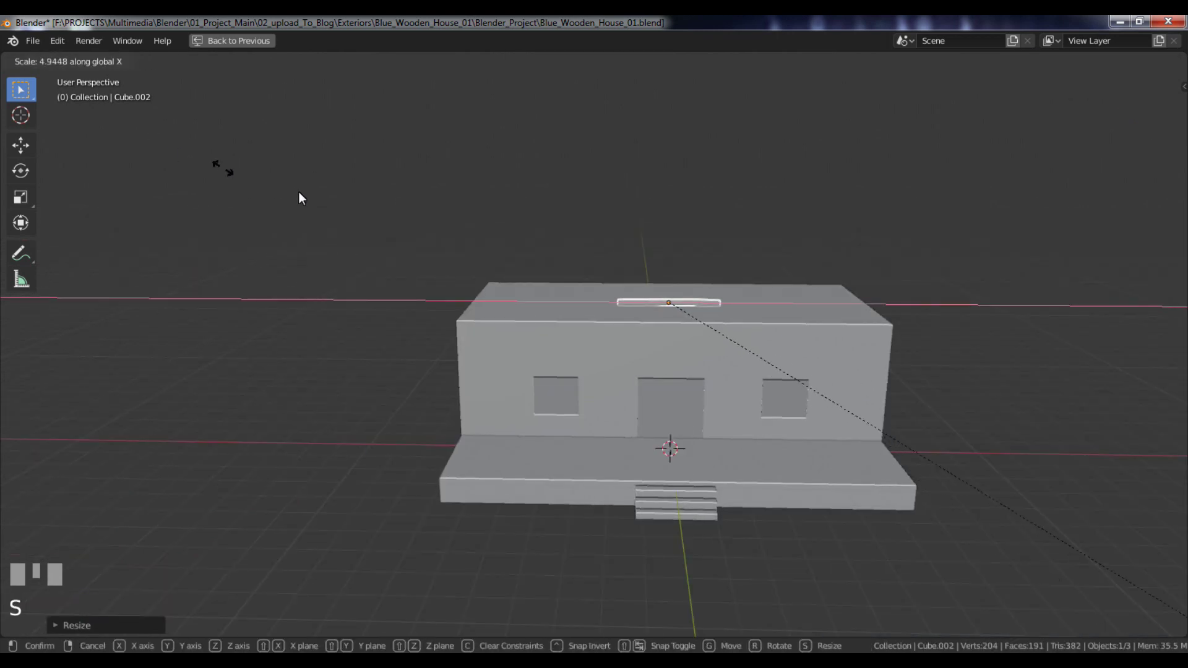
{"action": "left_click", "coordinate": [374, 252]}
{"action": "key", "text": "s"}
{"action": "key", "text": "x"}
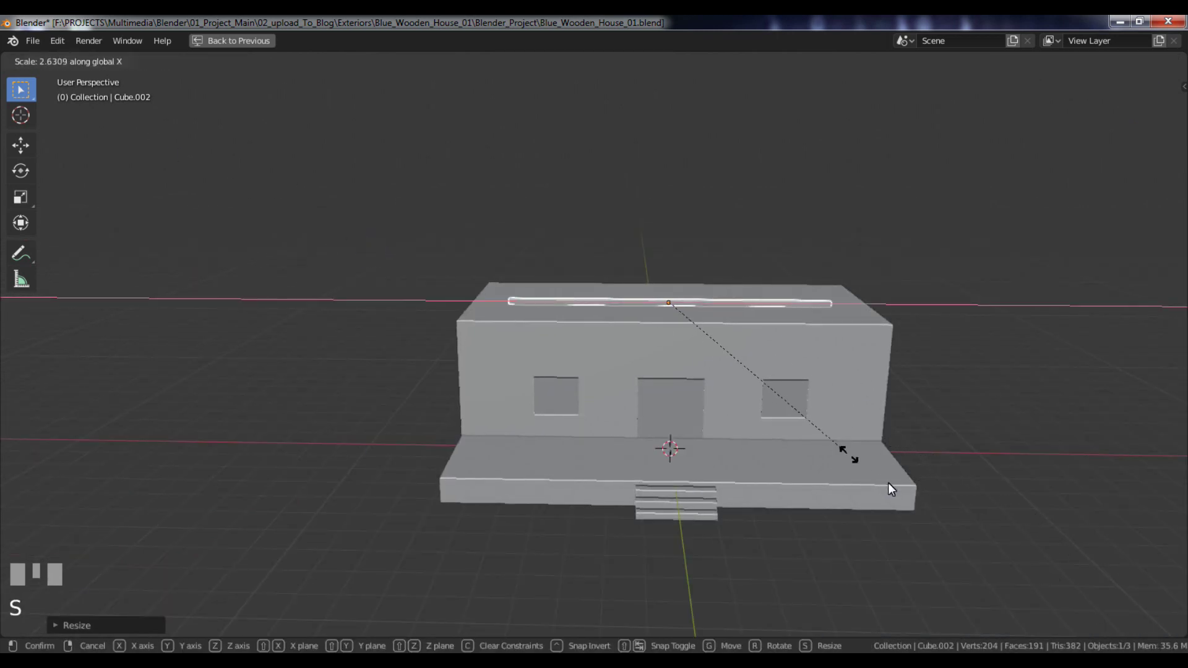
{"action": "left_click", "coordinate": [891, 488]}
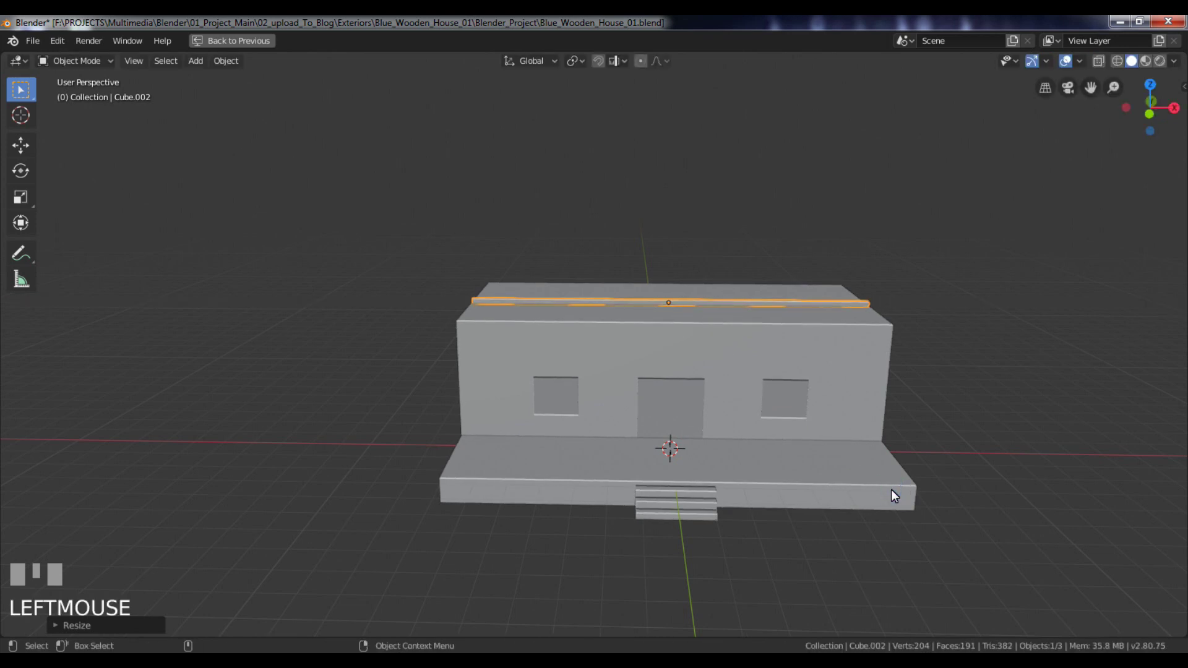
Move the roof bar along Y in the side view to near the middle of the house depth
{"action": "key", "text": "KP_3"}
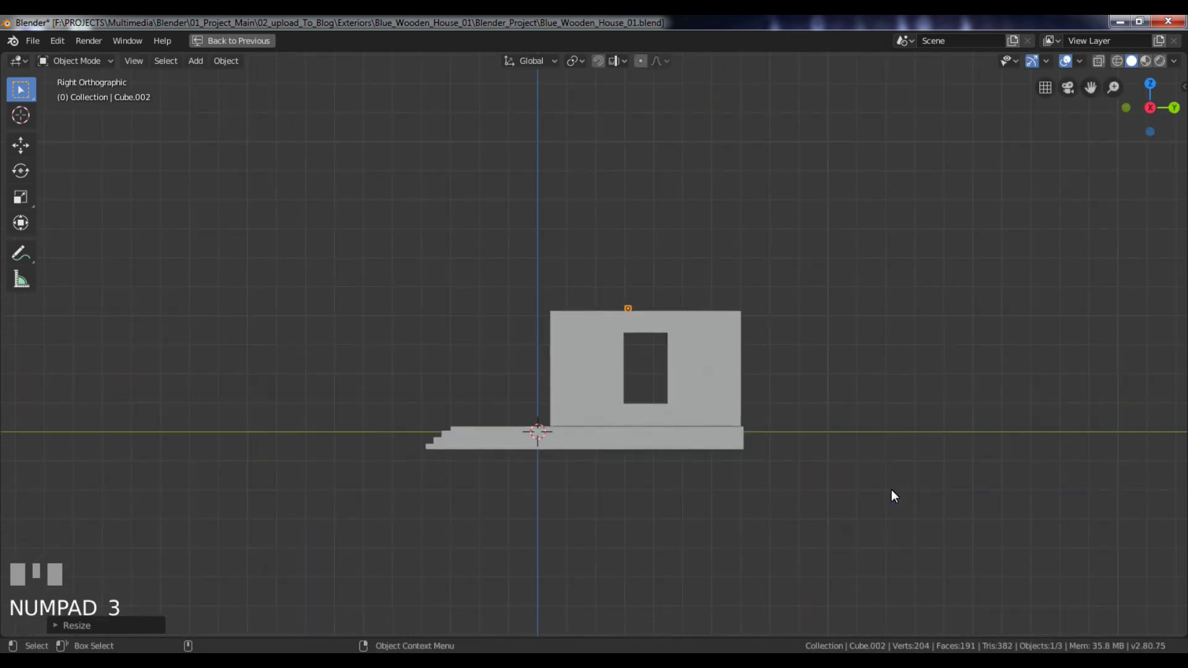
{"action": "scroll", "coordinate": [873, 480], "scroll_direction": "up", "scroll_amount": 2}
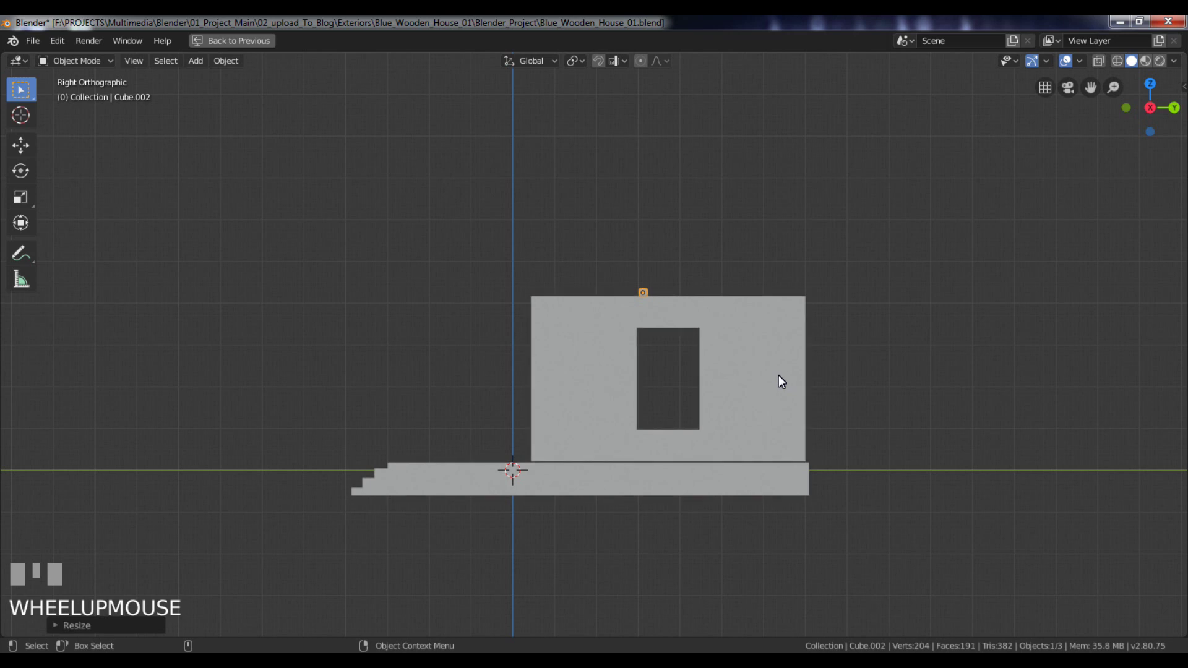
{"action": "key", "text": "g"}
{"action": "key", "text": "y"}
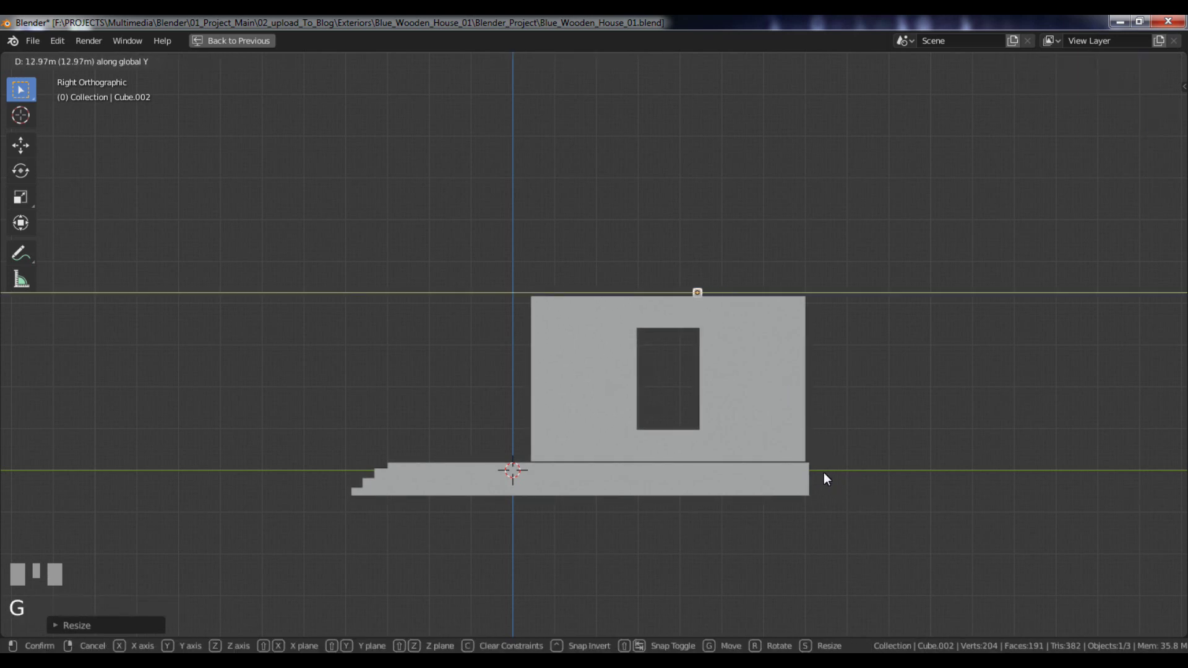
{"action": "left_click", "coordinate": [797, 466]}
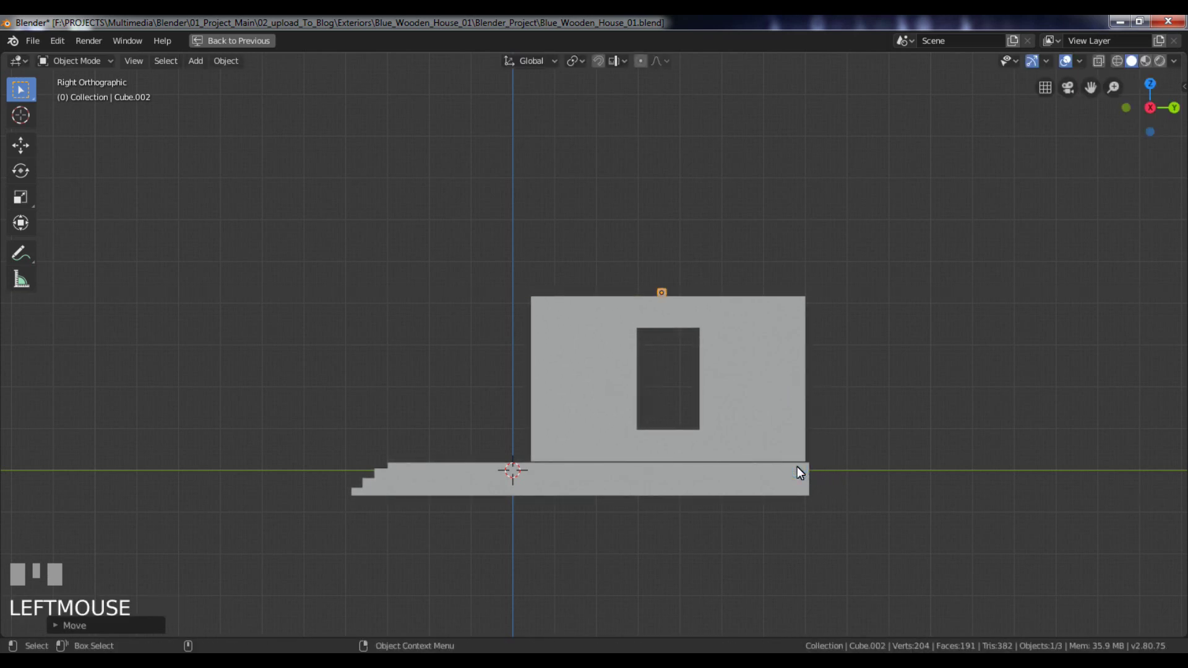
Scale the roof bar along Y into a slab that extends past the front and rear walls
{"action": "key", "text": "s"}
{"action": "key", "text": "y"}
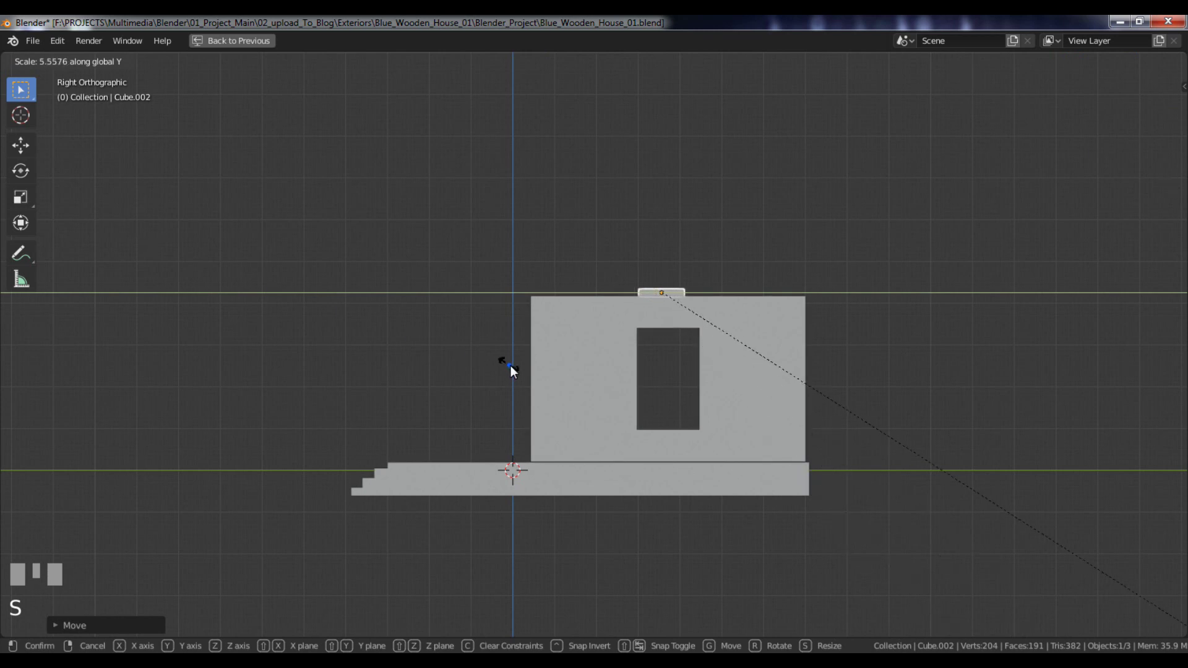
{"action": "left_click", "coordinate": [510, 365]}
{"action": "key", "text": "s"}
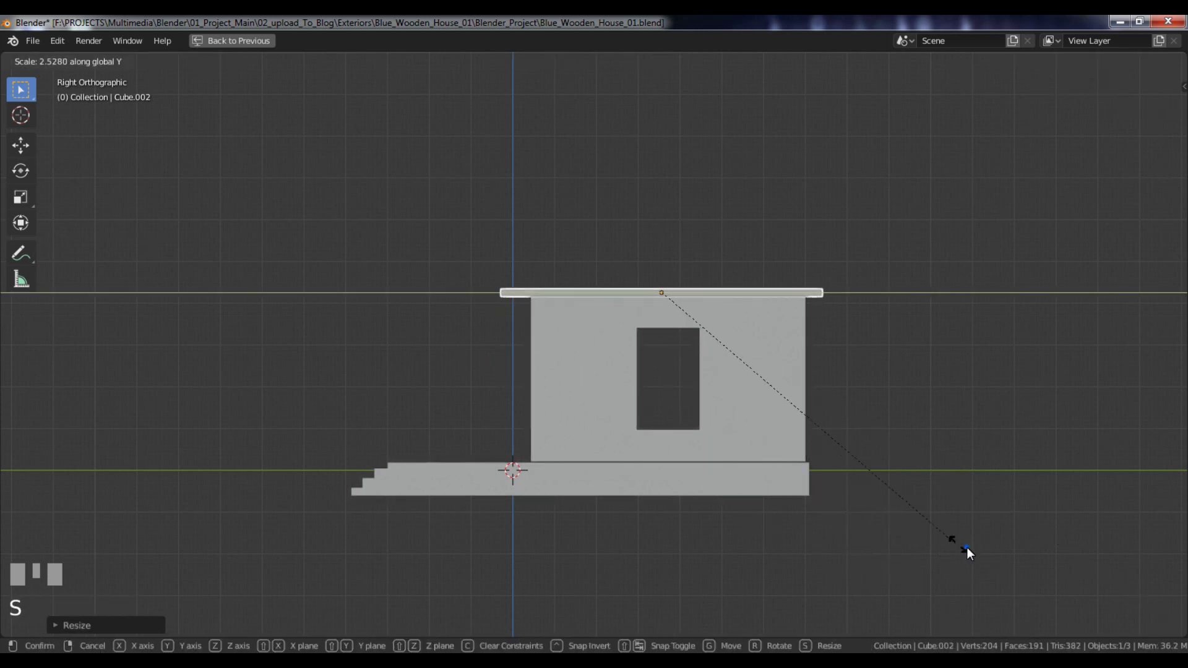
{"action": "left_click", "coordinate": [966, 547]}
{"action": "key", "text": "s"}
{"action": "key", "text": "y"}
{"action": "left_click", "coordinate": [816, 432]}
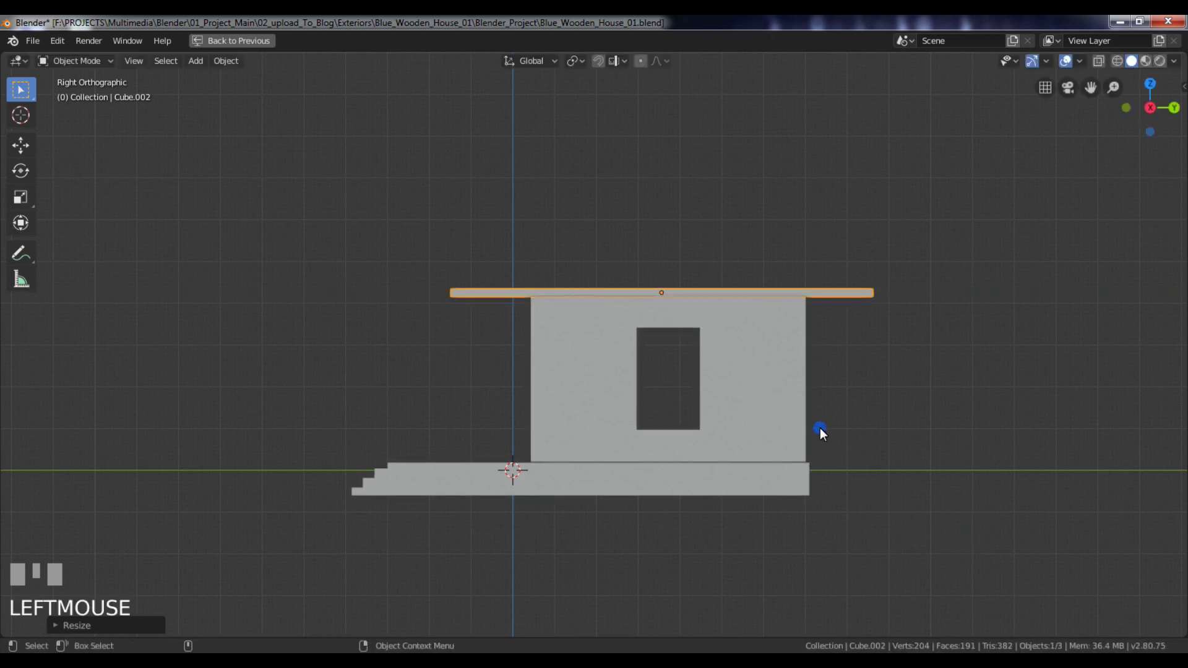
Move the roof slab about 16 m forward along Y, aligning its rear edge with the house's back wall
{"action": "key", "text": "g"}
{"action": "key", "text": "y"}
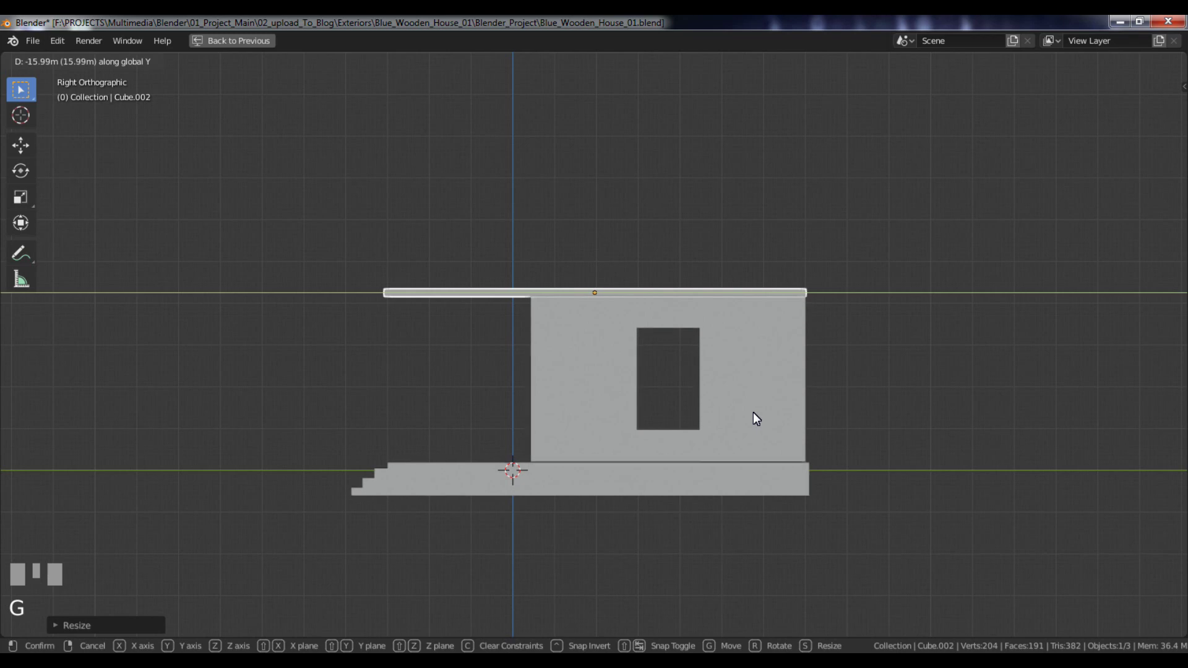
{"action": "left_click", "coordinate": [752, 412]}
{"action": "left_click_drag", "start_coordinate": [652, 345], "coordinate": [941, 322], "text": "alt"}
{"action": "key", "text": "KP_1"}
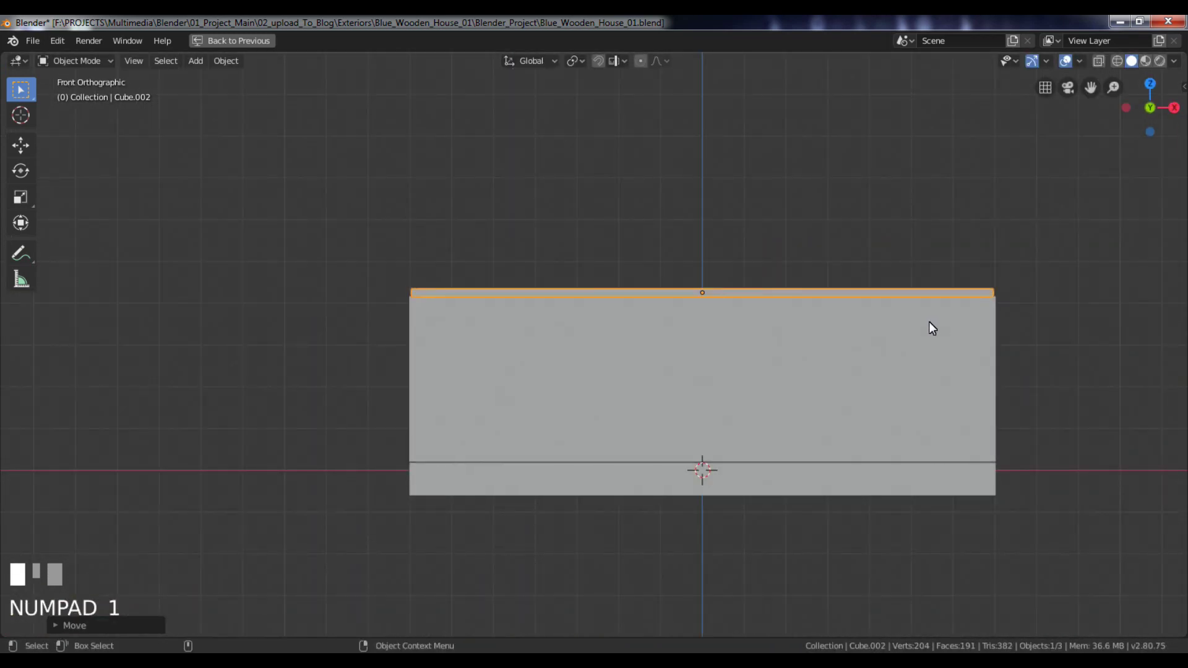
Edit the roof slab in wireframe, moving its front-edge vertices back about 1.2 m along Y to line up with the platform's front edge
{"action": "key", "text": "KP_3"}
{"action": "scroll", "coordinate": [644, 258], "scroll_direction": "up", "scroll_amount": 3}
{"action": "middle_click", "coordinate": [414, 204], "text": "alt"}
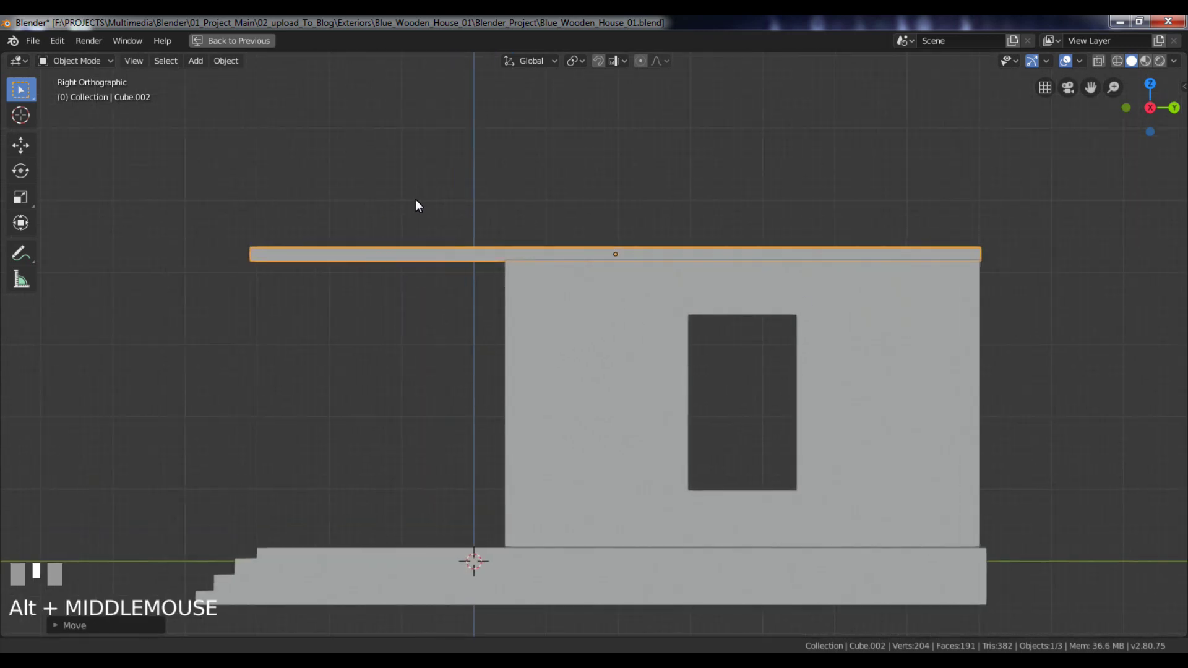
{"action": "key", "text": "Tab"}
{"action": "left_click_drag", "start_coordinate": [267, 210], "coordinate": [312, 327]}
{"action": "key", "text": "z"}
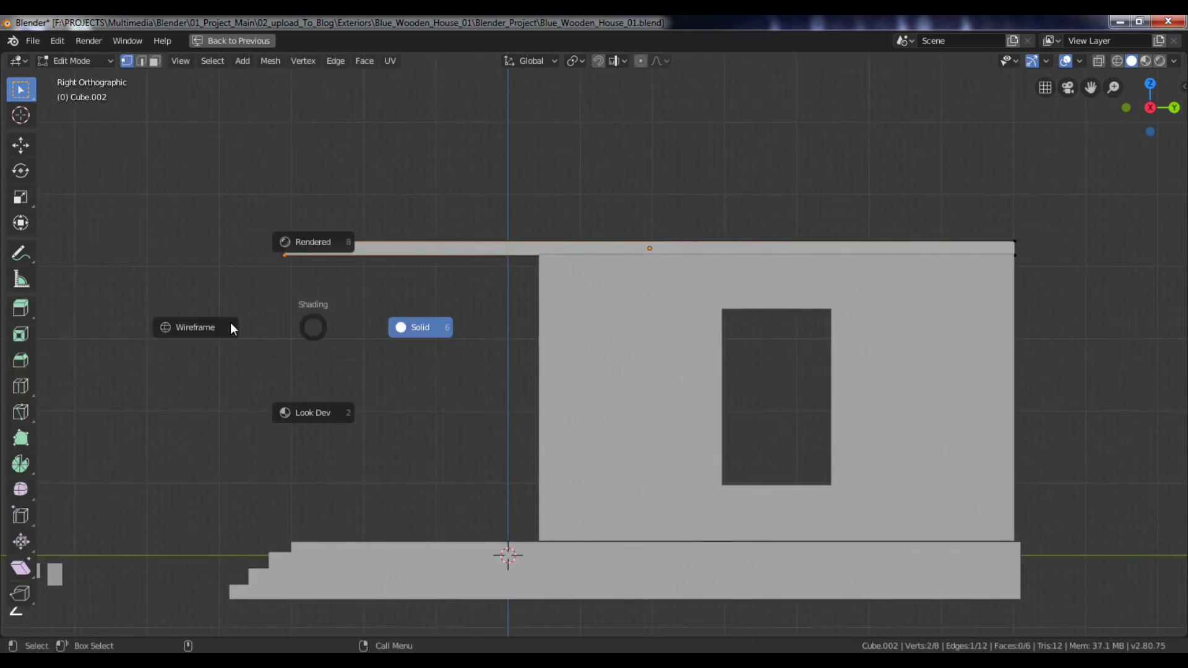
{"action": "left_click", "coordinate": [228, 323]}
{"action": "left_click_drag", "start_coordinate": [245, 164], "coordinate": [333, 409]}
{"action": "key", "text": "g"}
{"action": "key", "text": "y"}
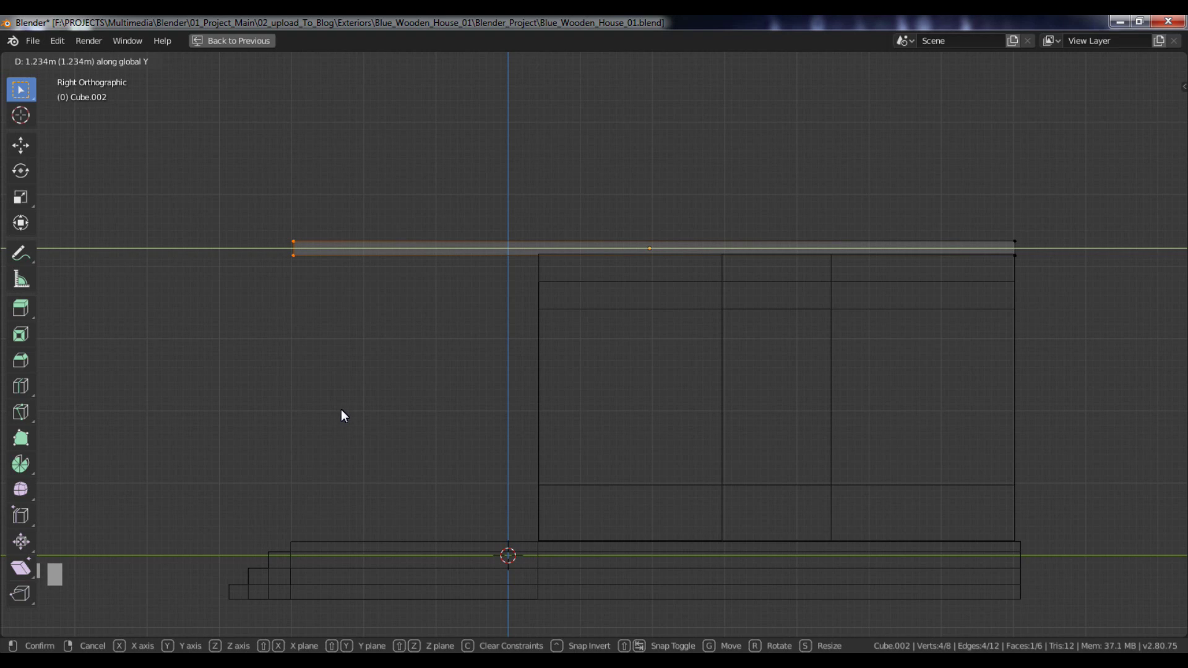
{"action": "mouse_move", "coordinate": [344, 416]}
{"action": "left_mouse_down", "text": "alt"}
{"action": "mouse_move", "coordinate": [351, 367]}
{"action": "mouse_move", "coordinate": [492, 387]}
{"action": "mouse_move", "coordinate": [482, 288]}
{"action": "mouse_move", "coordinate": [569, 288]}
{"action": "left_mouse_up", "text": "alt"}
Return the roof slab to Object Mode and switch the viewport to Solid shading
{"action": "key", "text": "Tab"}
{"action": "key", "text": "z"}
{"action": "left_click", "coordinate": [581, 278]}
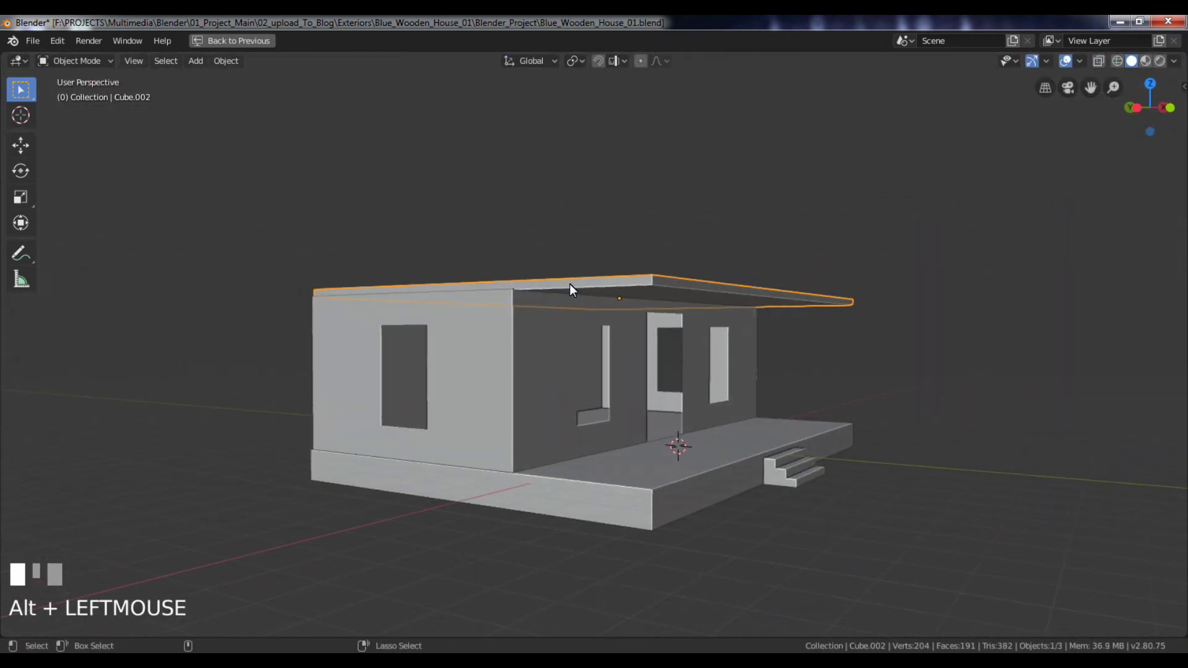